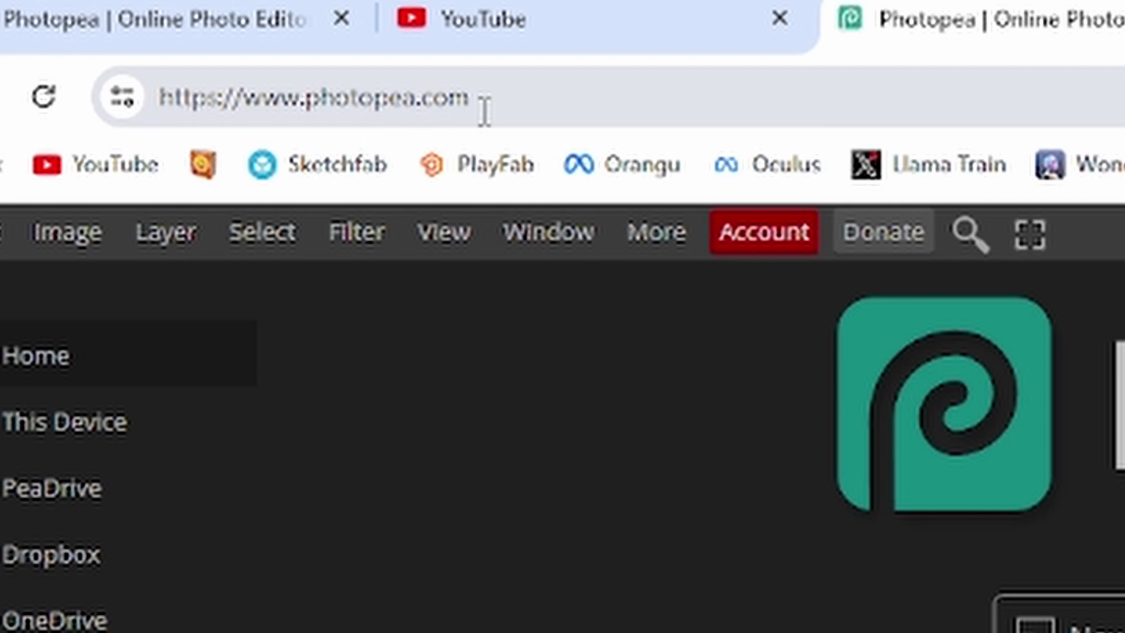
Reload the Photopea page from the browser address bar.
{"action": "left_click_drag", "start_coordinate": [156, 13], "coordinate": [104, 14]}
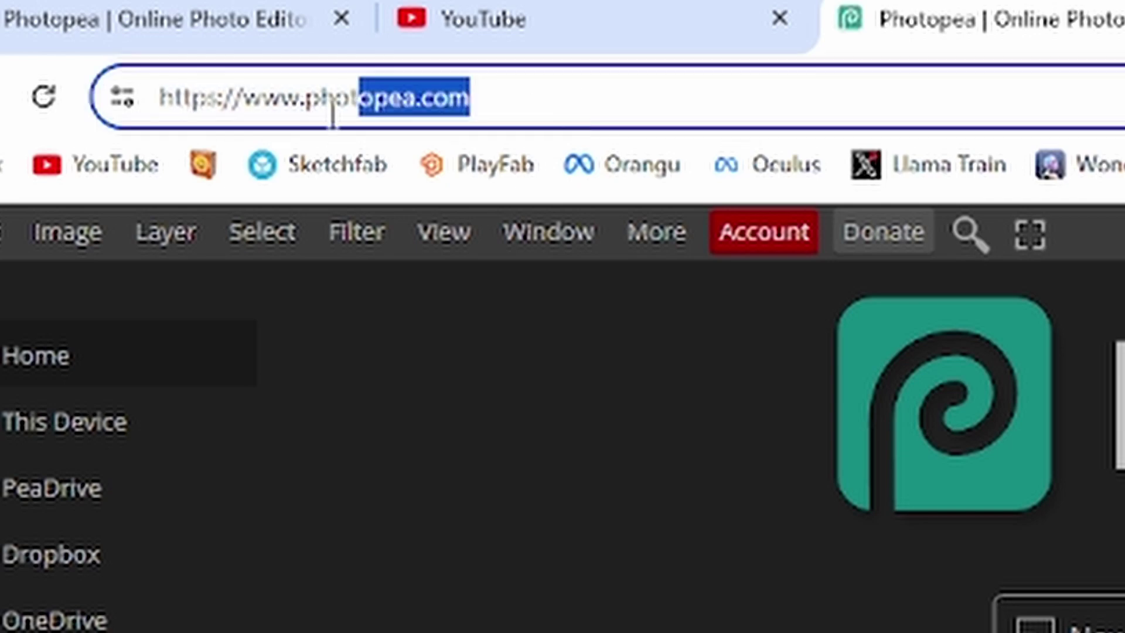
{"action": "left_click_drag", "start_coordinate": [332, 114], "coordinate": [95, 138]}
{"action": "left_click", "coordinate": [1089, 120]}
{"action": "key", "text": "Return"}
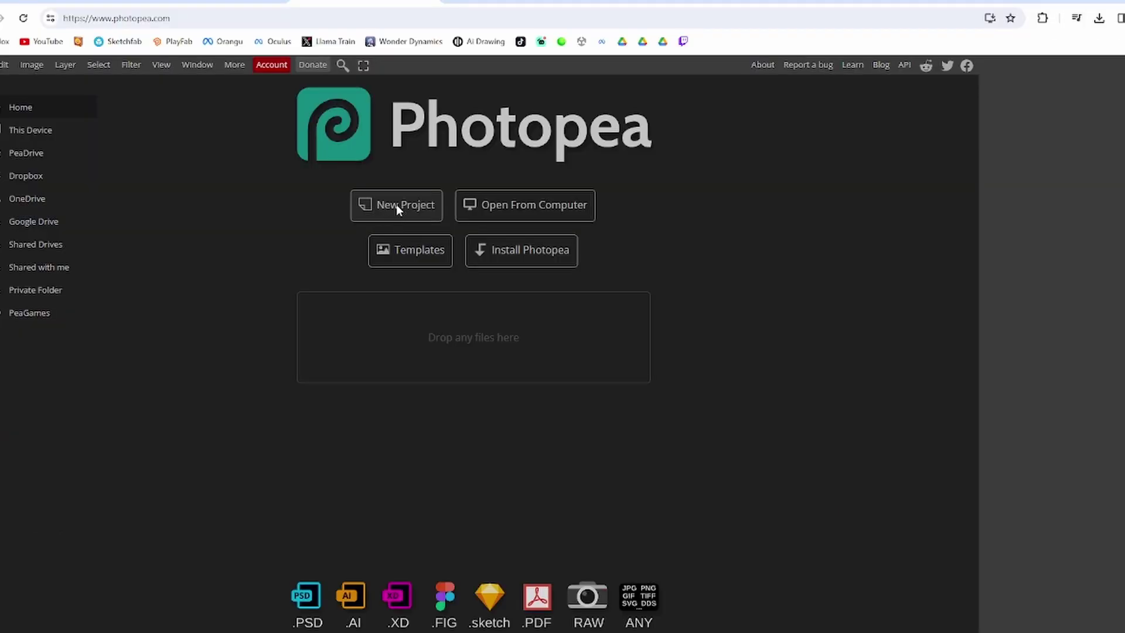
Create a blank 1280×720 Youtube Thumbnail project, then toggle full screen on and off.
{"action": "left_click", "coordinate": [396, 204]}
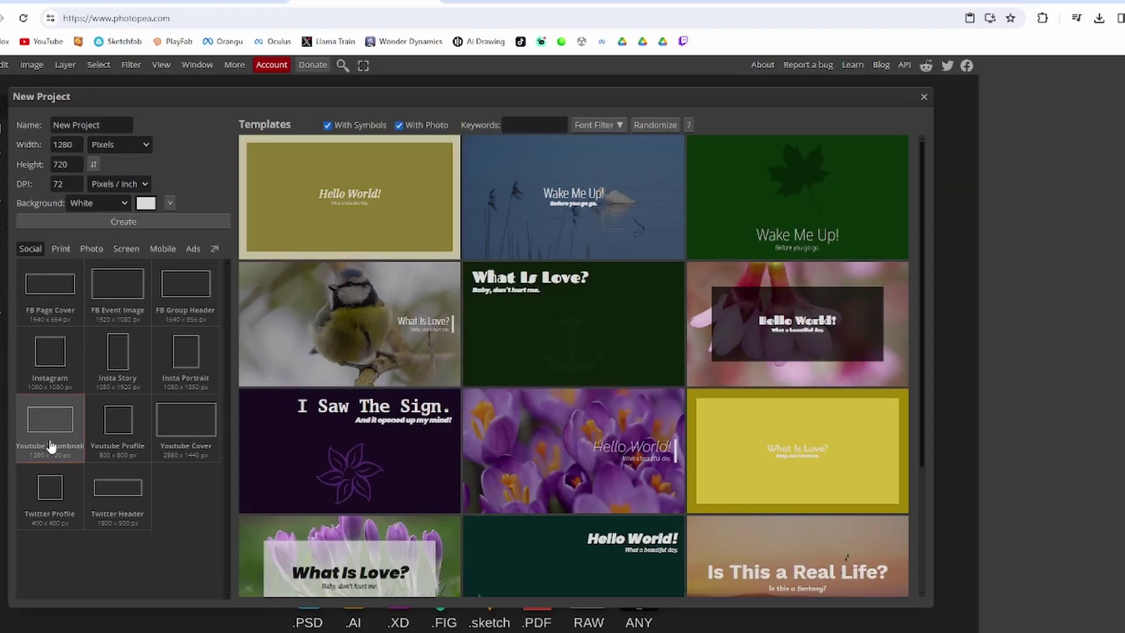
{"action": "left_click", "coordinate": [123, 223]}
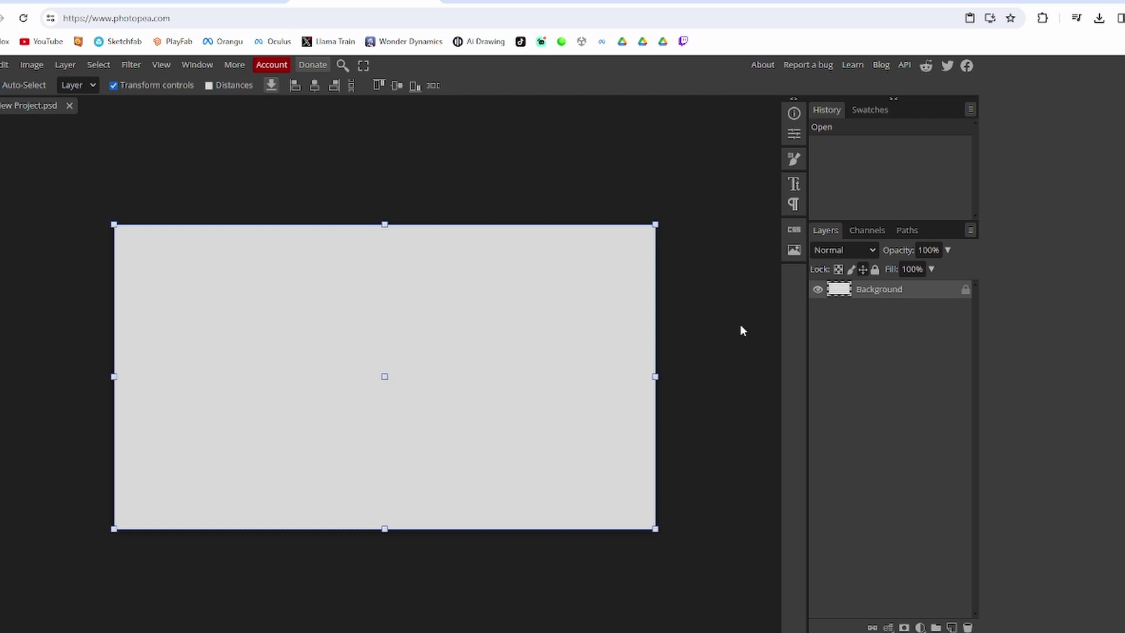
{"action": "key", "text": "F11"}
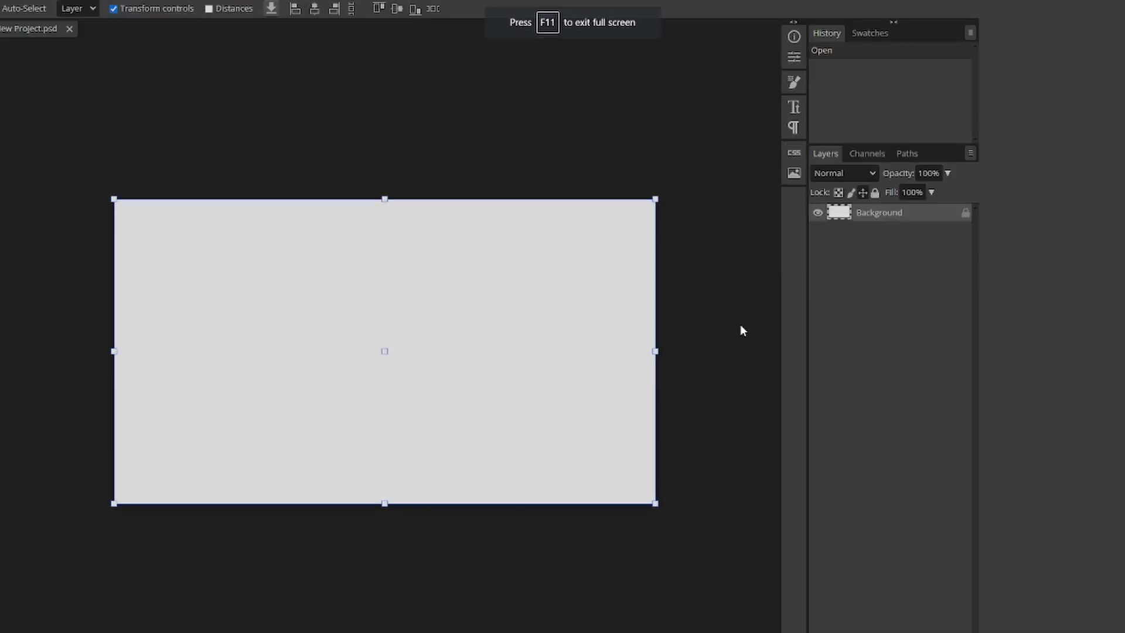
{"action": "key", "text": "F11"}
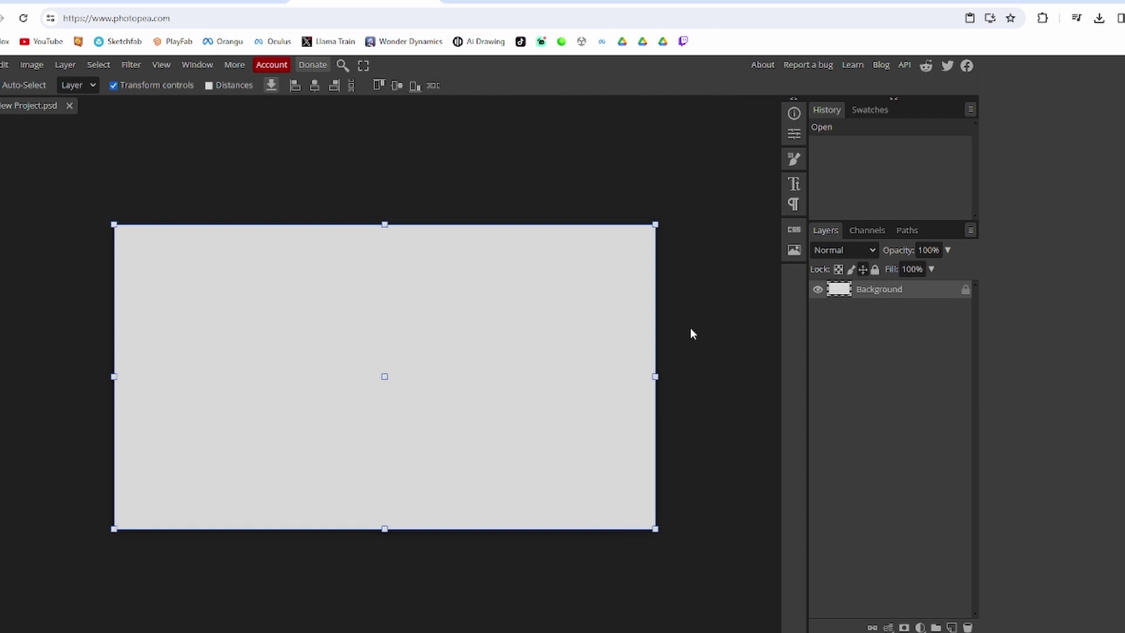
{"action": "key", "text": "super"}
Snip and copy the region around the blank canvas with Snipping Tool, then open a new tab.
{"action": "type", "text": "snip"}
{"action": "key", "text": "Return"}
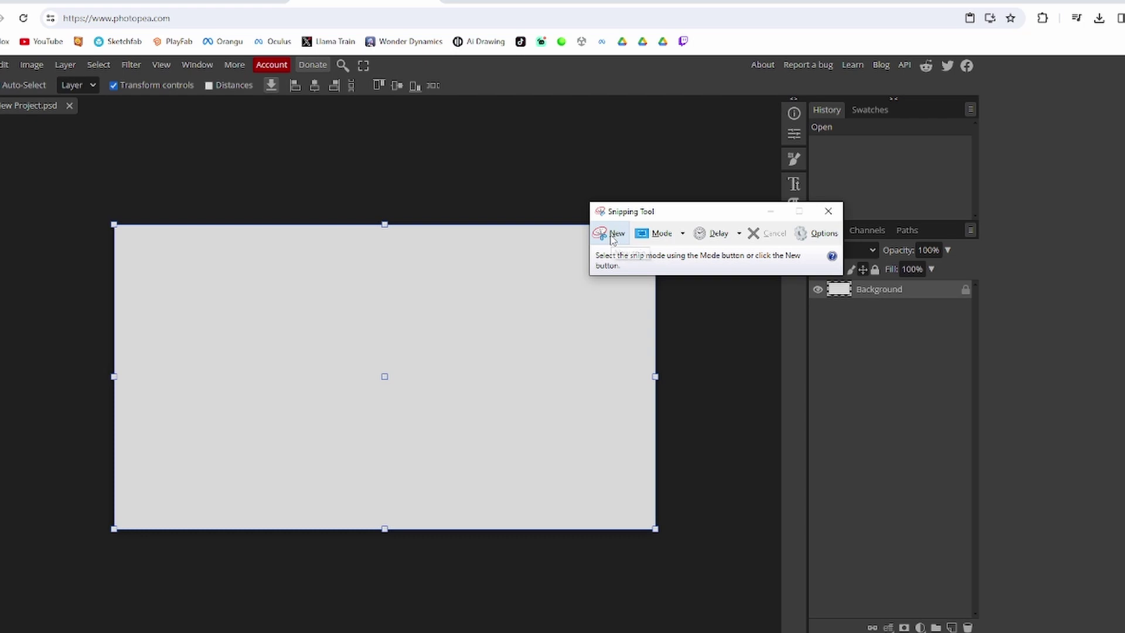
{"action": "left_click", "coordinate": [604, 233]}
{"action": "left_click_drag", "start_coordinate": [161, 127], "coordinate": [691, 543]}
{"action": "right_click", "coordinate": [549, 305]}
{"action": "left_click", "coordinate": [577, 325]}
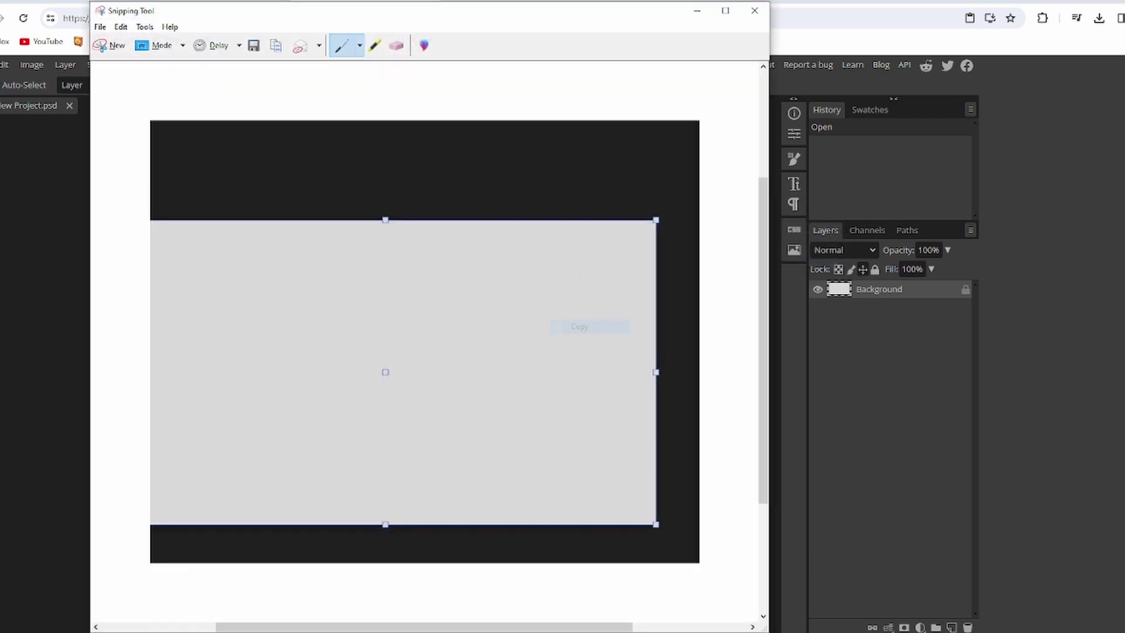
{"action": "left_click", "coordinate": [698, 11]}
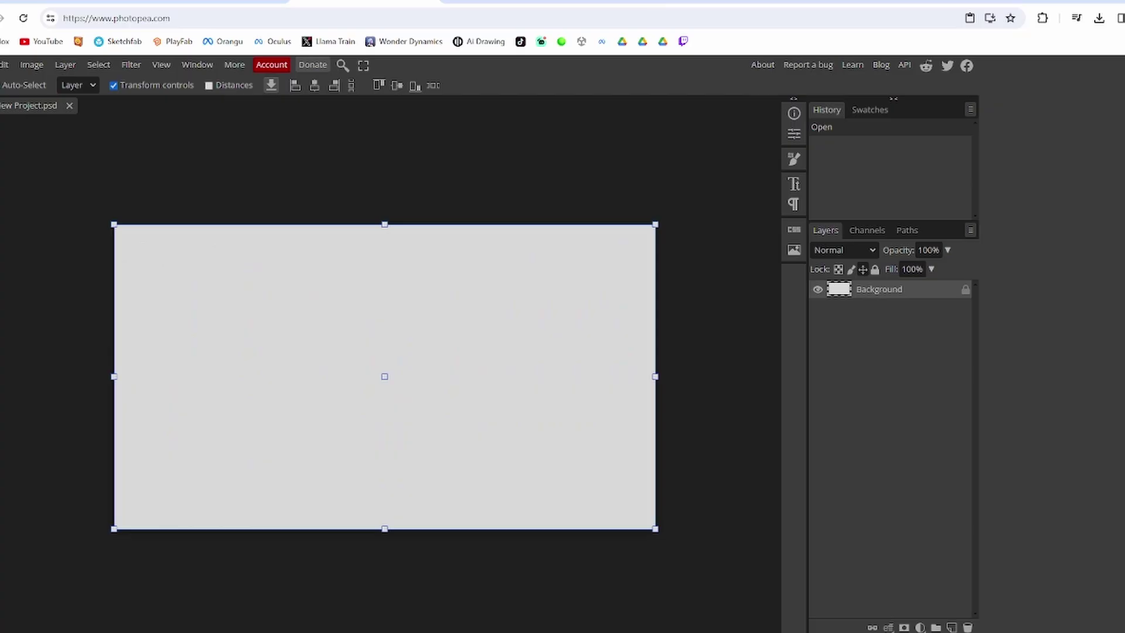
{"action": "key", "text": "ctrl+t"}
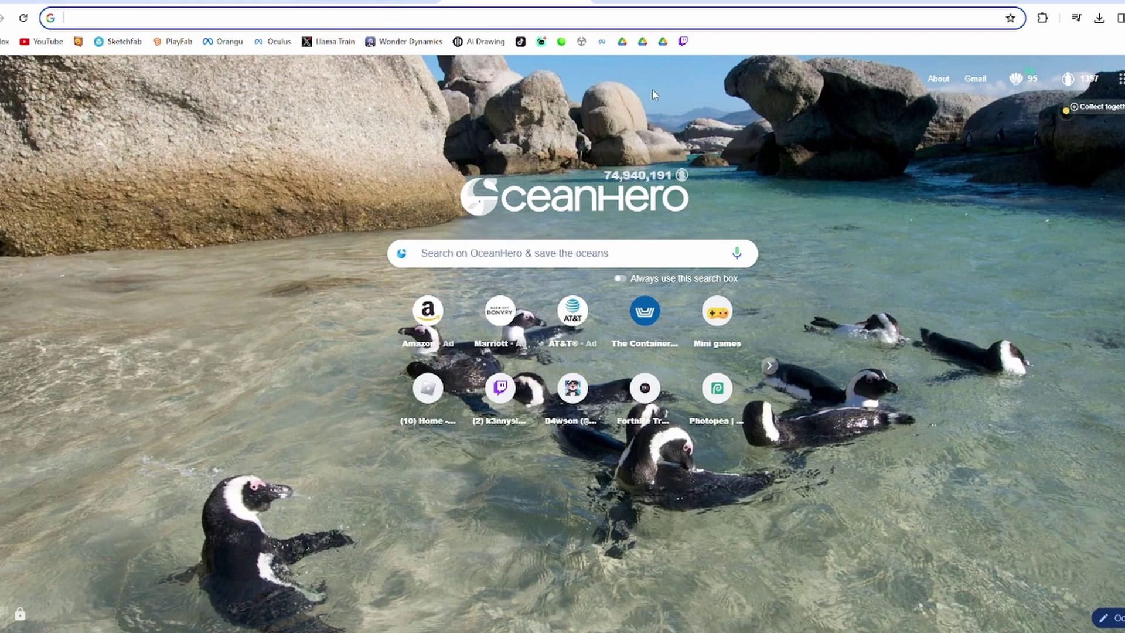
Load remove.bg and browse the Downloads folder for a PNG to upload.
{"action": "type", "text": "re"}
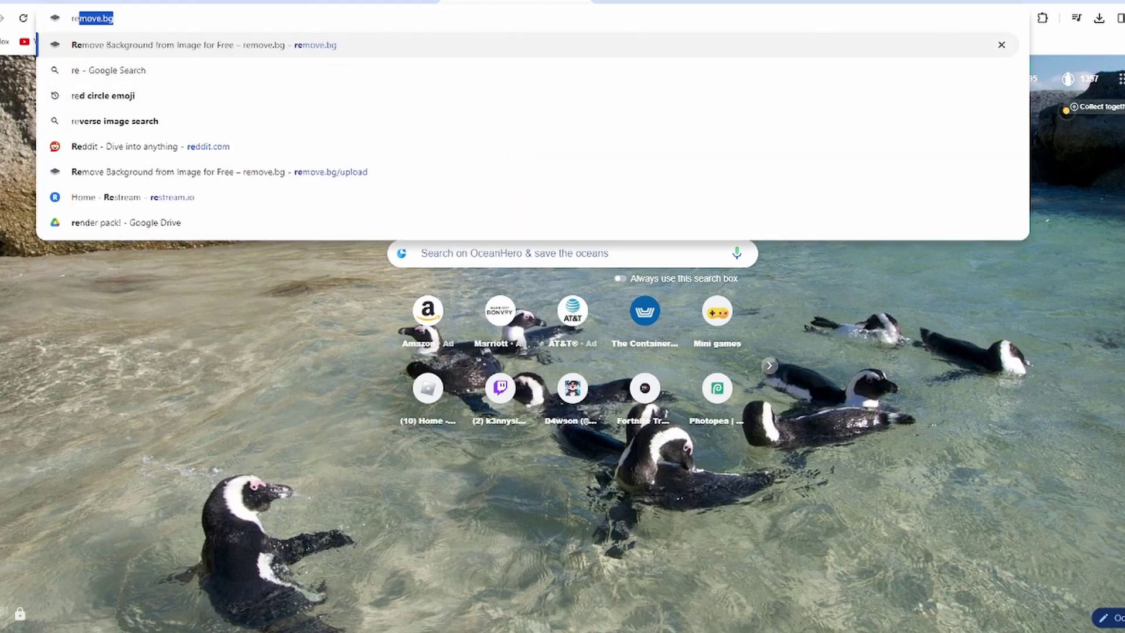
{"action": "left_click", "coordinate": [165, 45]}
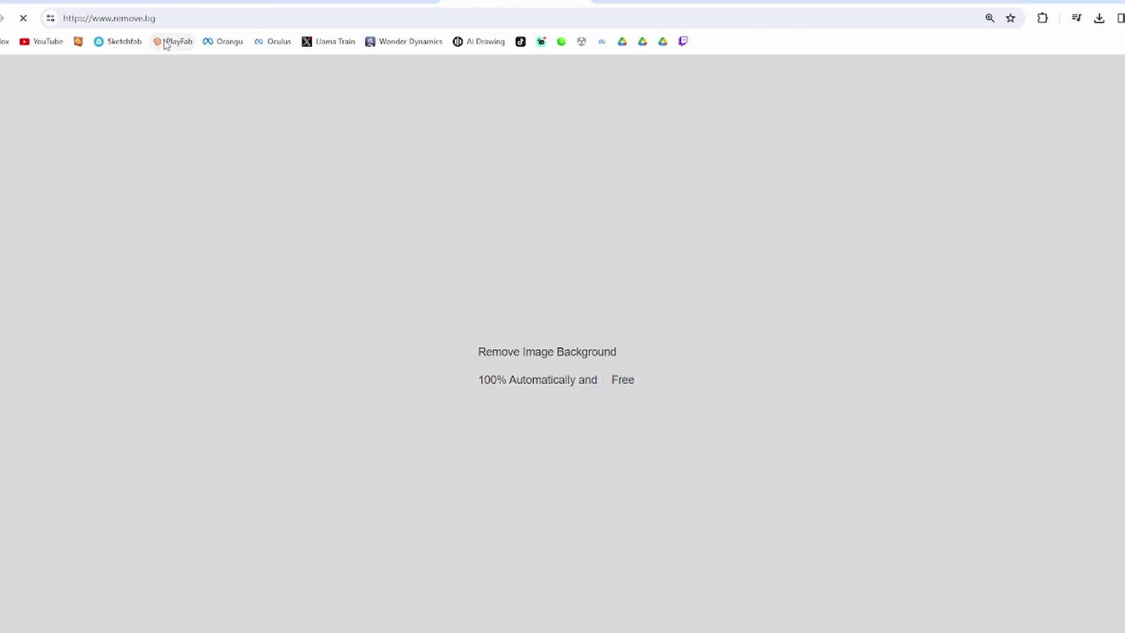
{"action": "left_click", "coordinate": [279, 609]}
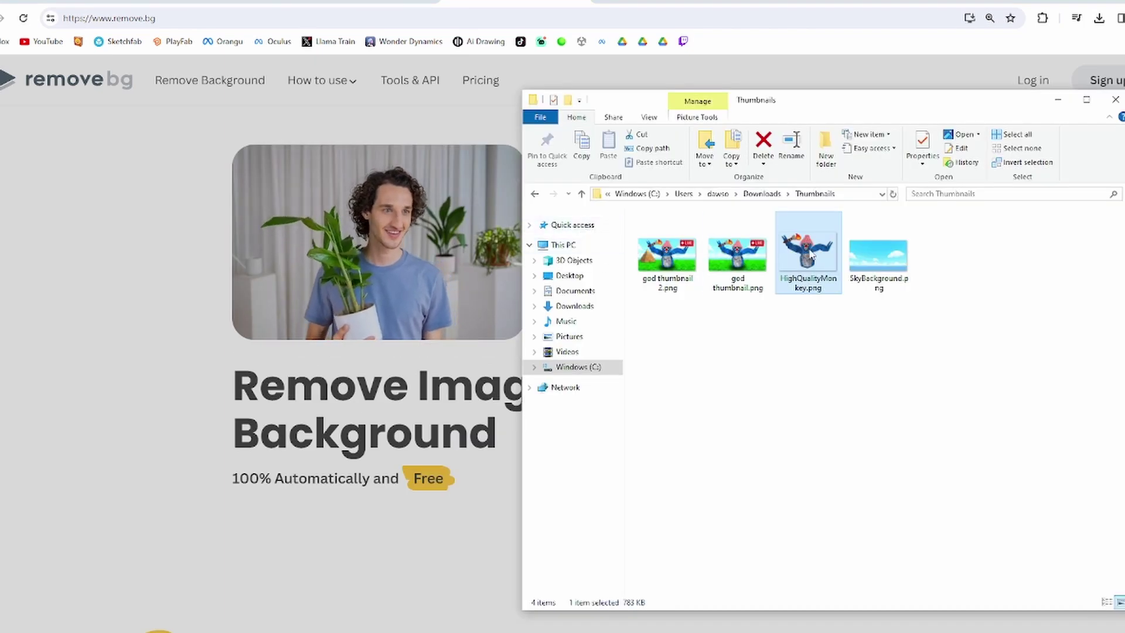
{"action": "left_click", "coordinate": [575, 305]}
{"action": "scroll", "coordinate": [650, 305], "scroll_direction": "down", "scroll_amount": 6}
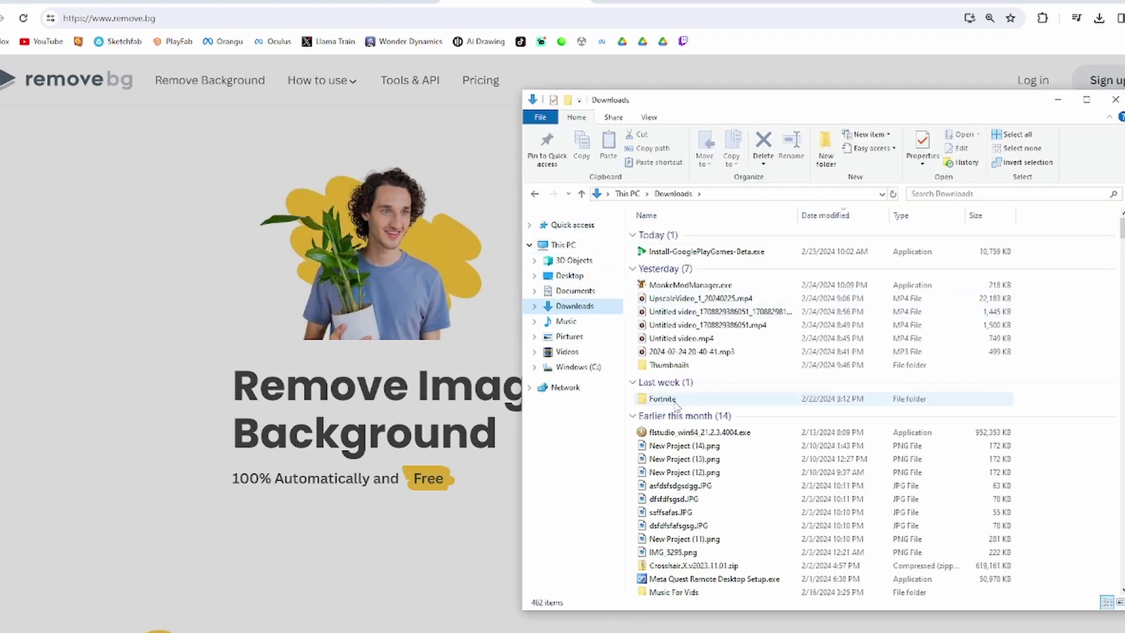
{"action": "mouse_move", "coordinate": [668, 301]}
{"action": "left_mouse_down"}
{"action": "mouse_move", "coordinate": [674, 315]}
{"action": "mouse_move", "coordinate": [679, 296]}
{"action": "left_mouse_up"}
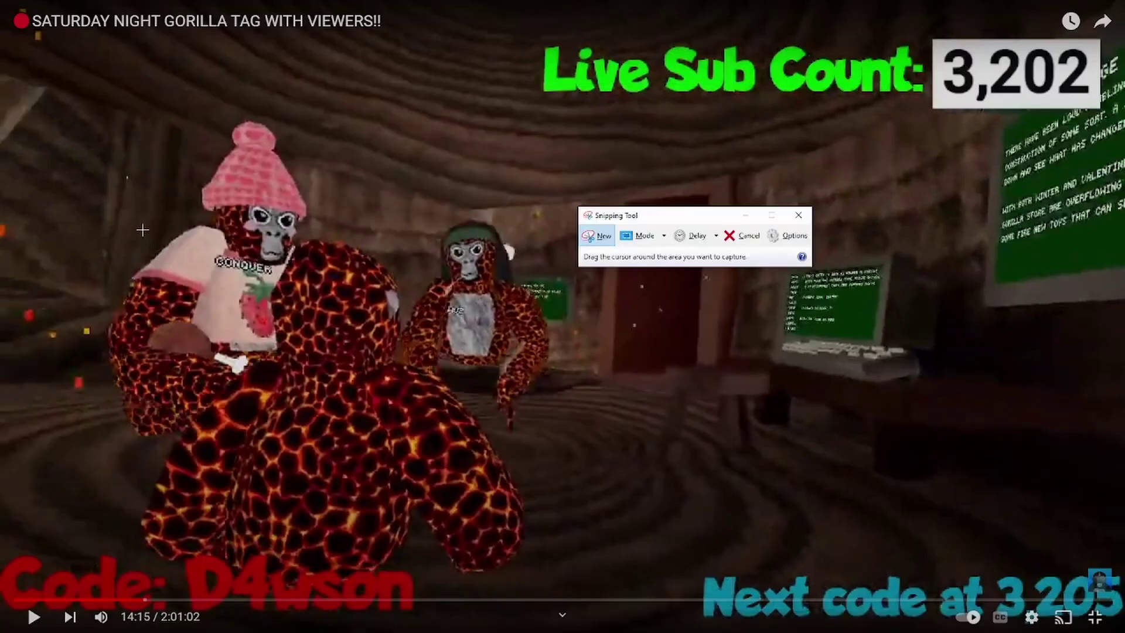
Snip the two lava-skinned gorillas from the paused video and copy the snip.
{"action": "left_click_drag", "start_coordinate": [106, 132], "coordinate": [607, 555]}
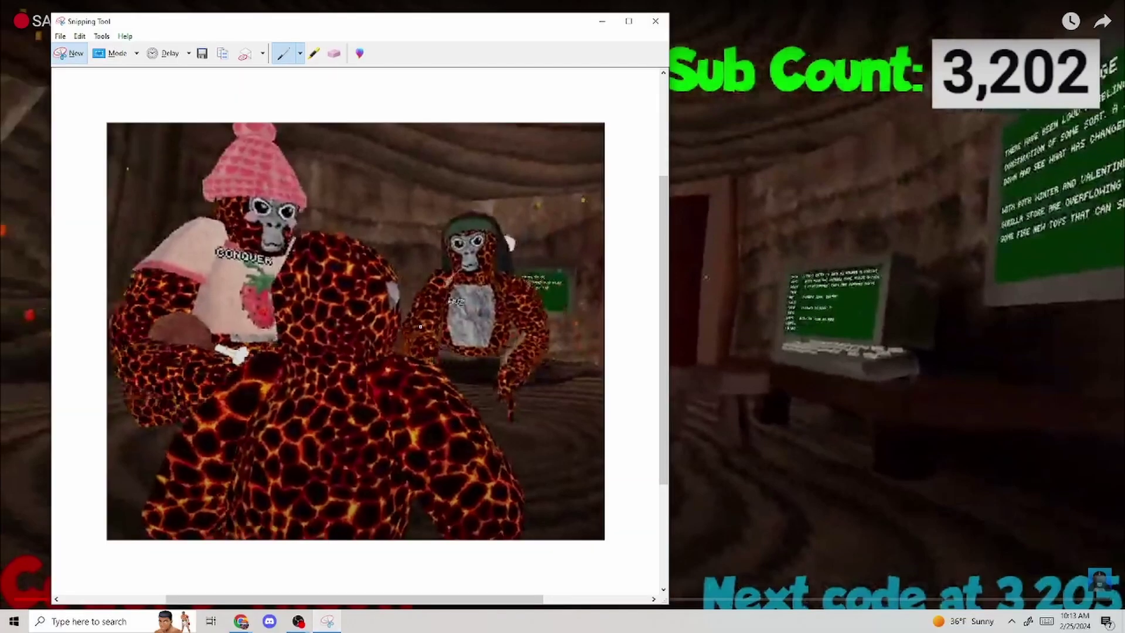
{"action": "right_click", "coordinate": [402, 308]}
{"action": "left_click", "coordinate": [428, 344]}
{"action": "left_click", "coordinate": [571, 342]}
{"action": "right_click", "coordinate": [490, 312]}
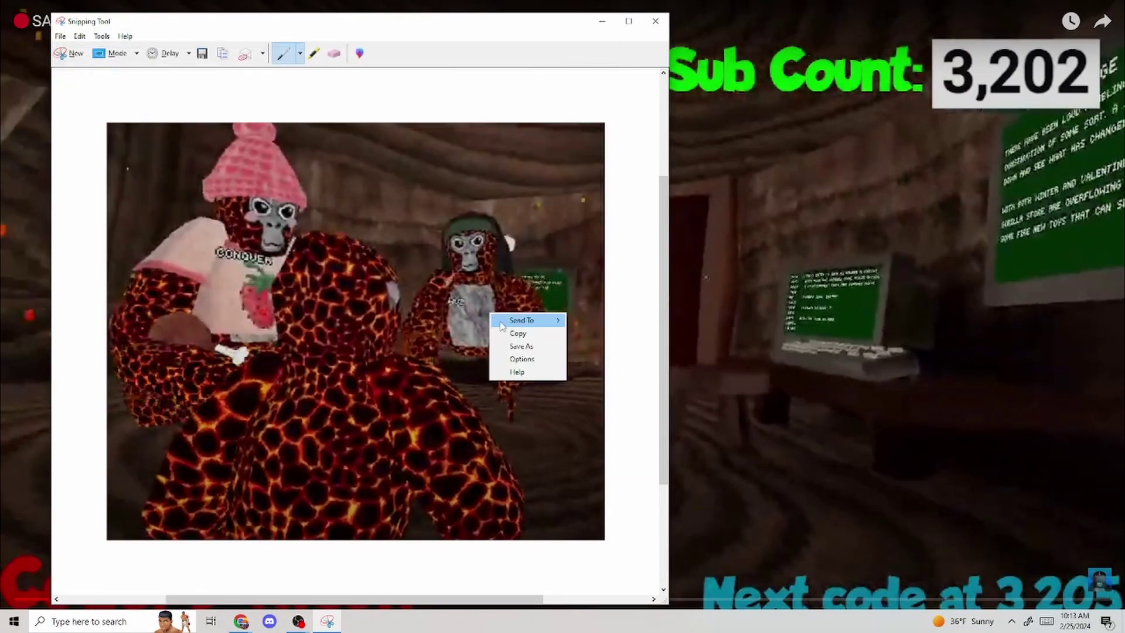
{"action": "key", "text": "Escape"}
{"action": "right_click", "coordinate": [349, 221]}
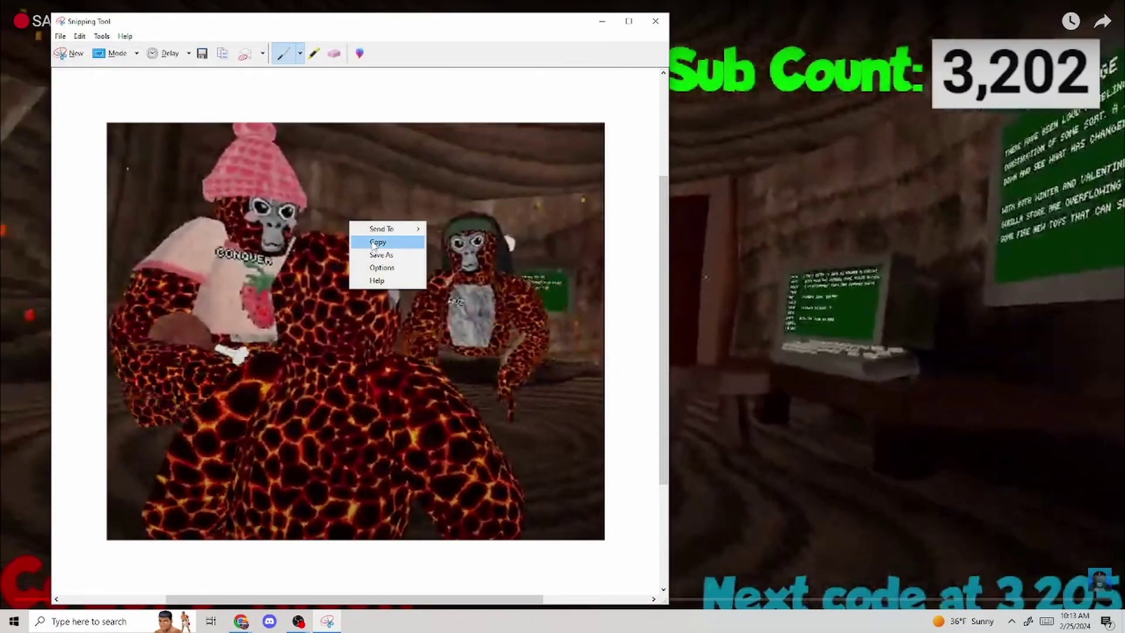
{"action": "left_click", "coordinate": [375, 242]}
Minimize Snipping Tool, exit full-screen video and return to the remove.bg tab.
{"action": "left_click", "coordinate": [601, 21]}
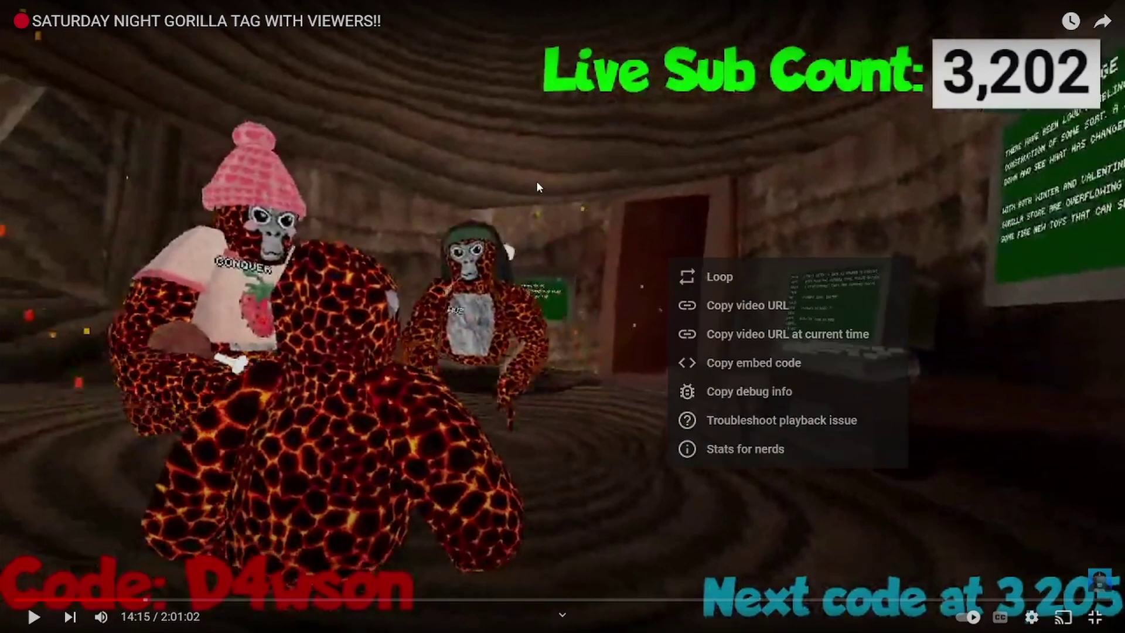
{"action": "key", "text": "Escape"}
{"action": "key", "text": "Escape"}
{"action": "left_click", "coordinate": [508, 12]}
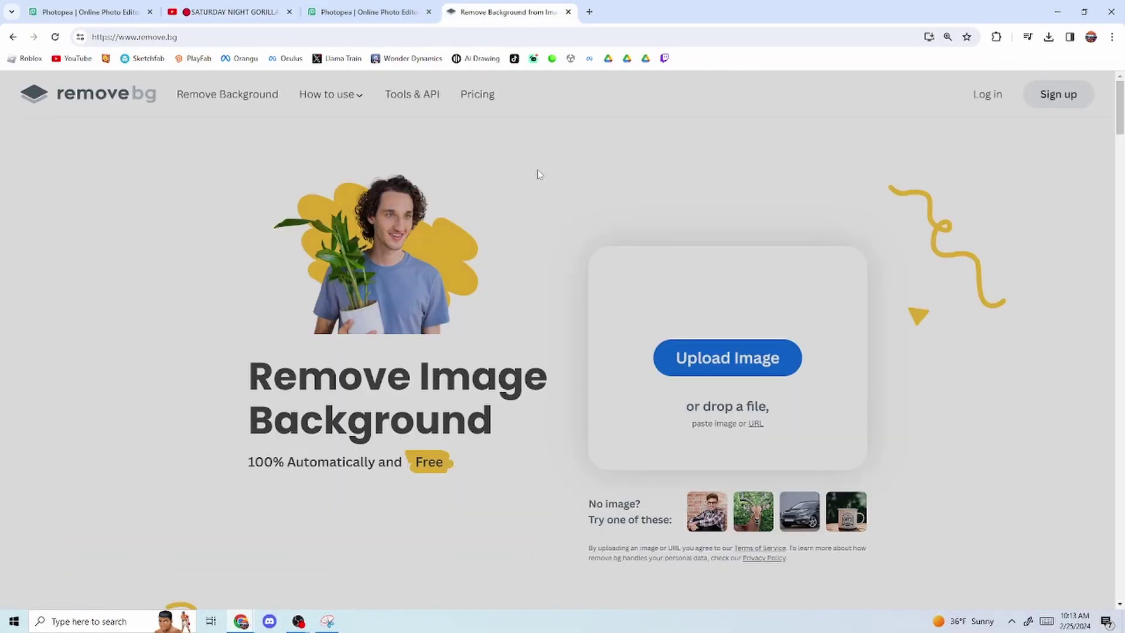
Paste the gorilla snip into remove.bg, copy the background-free cut-out, and return to Photopea.
{"action": "key", "text": "ctrl+v"}
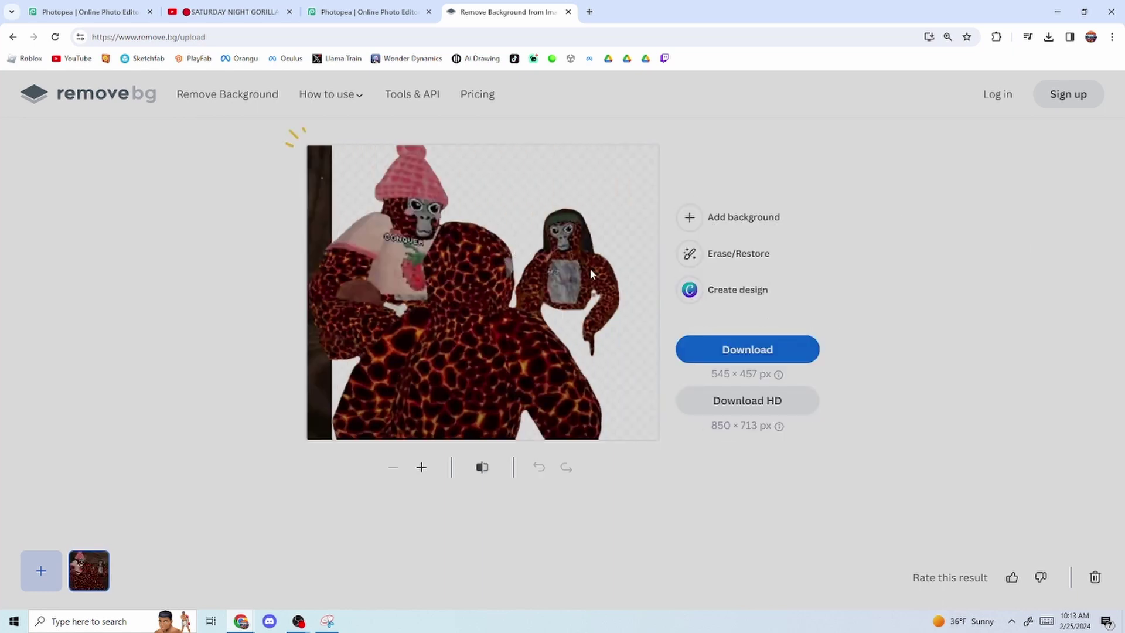
{"action": "right_click", "coordinate": [533, 257]}
{"action": "left_click", "coordinate": [563, 287]}
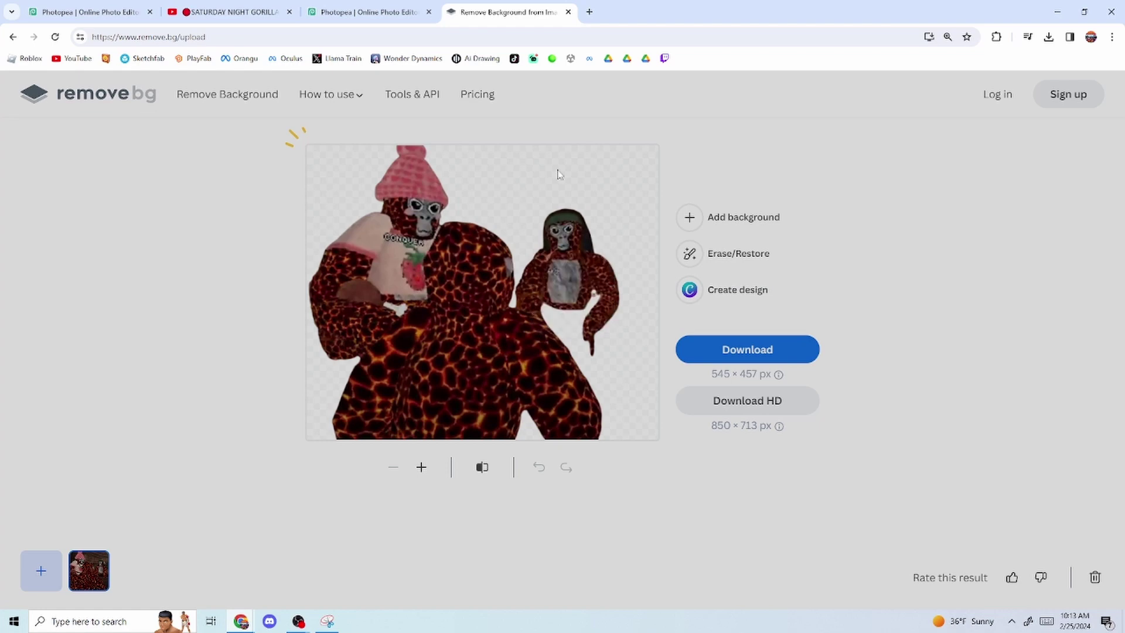
{"action": "left_click", "coordinate": [369, 12]}
{"action": "key", "text": "ctrl+v"}
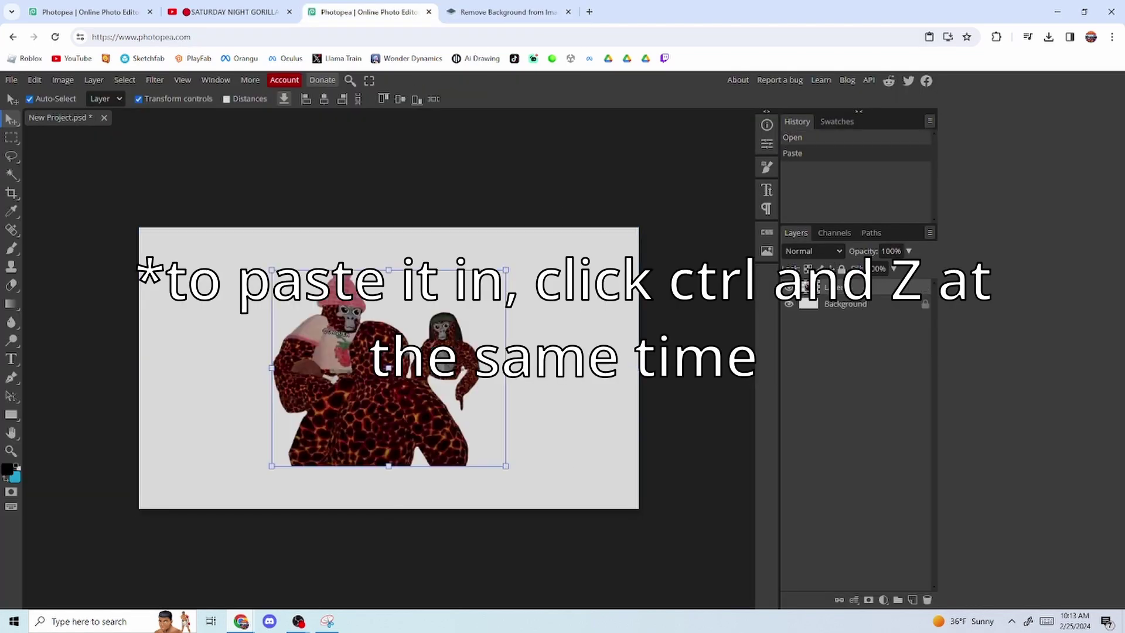
{"action": "left_click_drag", "start_coordinate": [394, 416], "coordinate": [384, 397]}
{"action": "left_click_drag", "start_coordinate": [494, 451], "coordinate": [500, 455]}
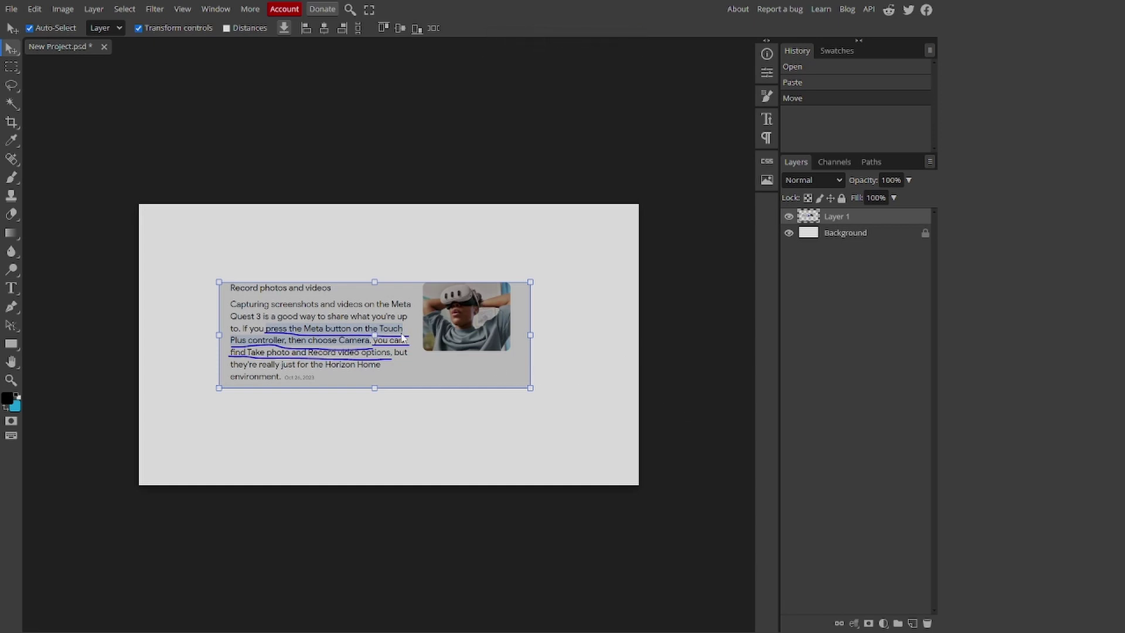
{"action": "left_click_drag", "start_coordinate": [403, 338], "coordinate": [444, 352]}
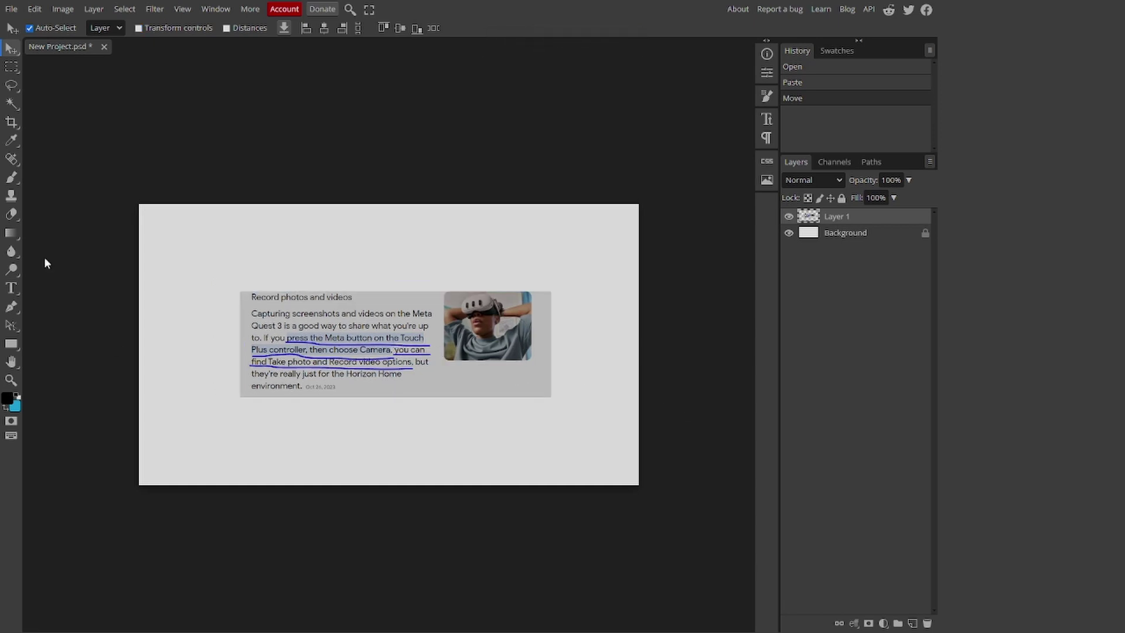
{"action": "left_click", "coordinate": [139, 28]}
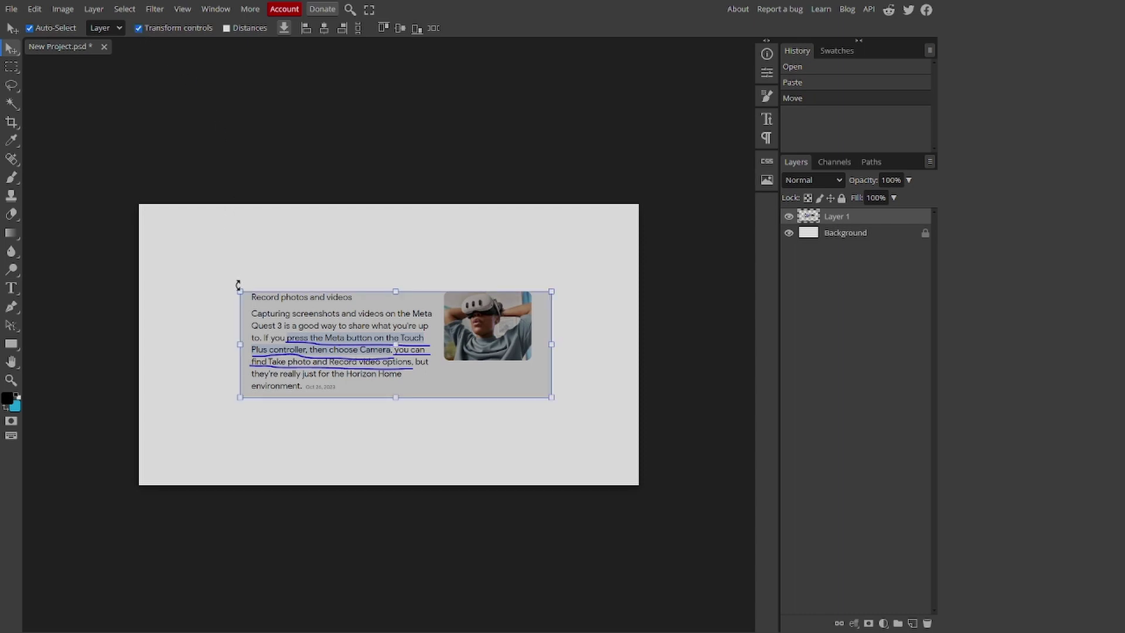
{"action": "mouse_move", "coordinate": [238, 284]}
{"action": "left_mouse_down"}
{"action": "mouse_move", "coordinate": [207, 270]}
{"action": "mouse_move", "coordinate": [245, 287]}
{"action": "left_mouse_up"}
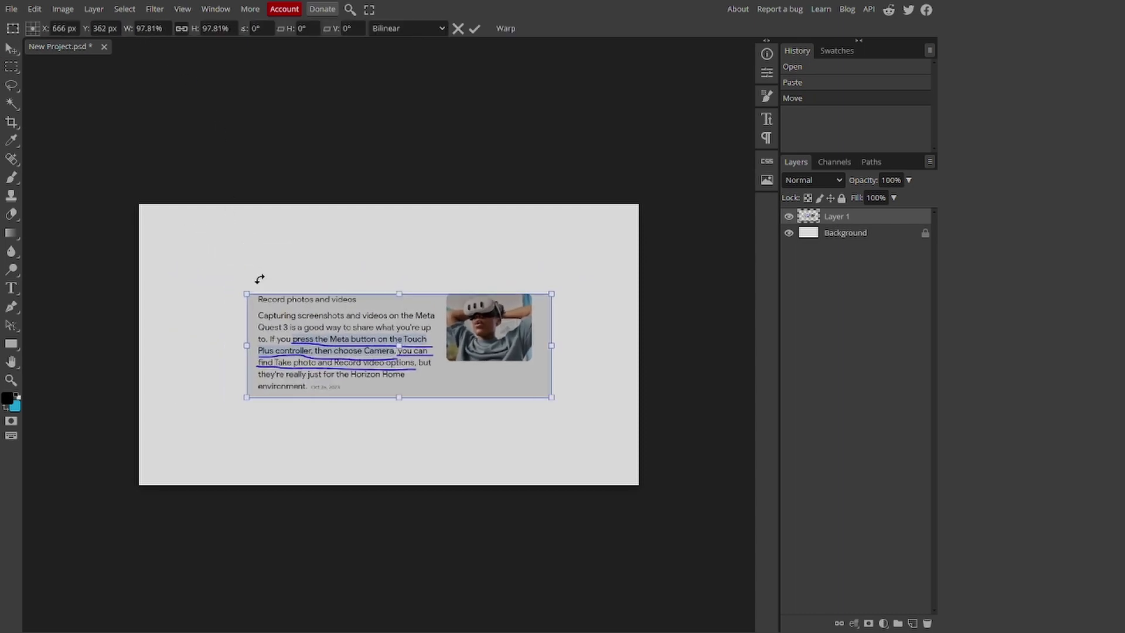
{"action": "mouse_move", "coordinate": [249, 347]}
{"action": "left_mouse_down"}
{"action": "mouse_move", "coordinate": [166, 359]}
{"action": "mouse_move", "coordinate": [242, 352]}
{"action": "left_mouse_up"}
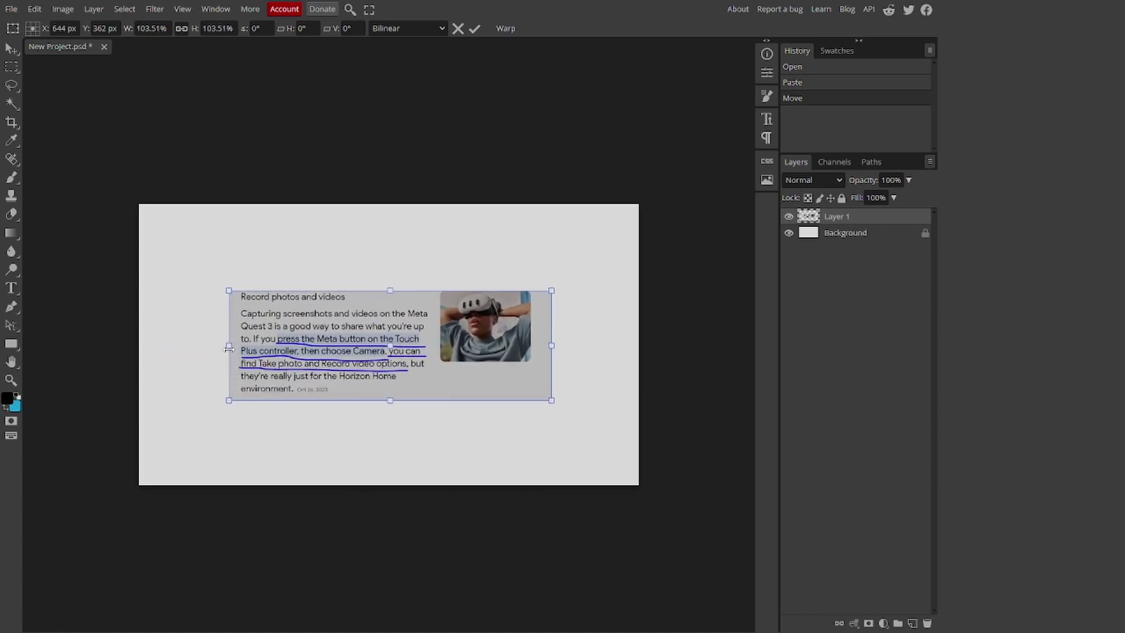
{"action": "left_click_drag", "start_coordinate": [228, 349], "coordinate": [110, 346]}
{"action": "key", "text": "Return"}
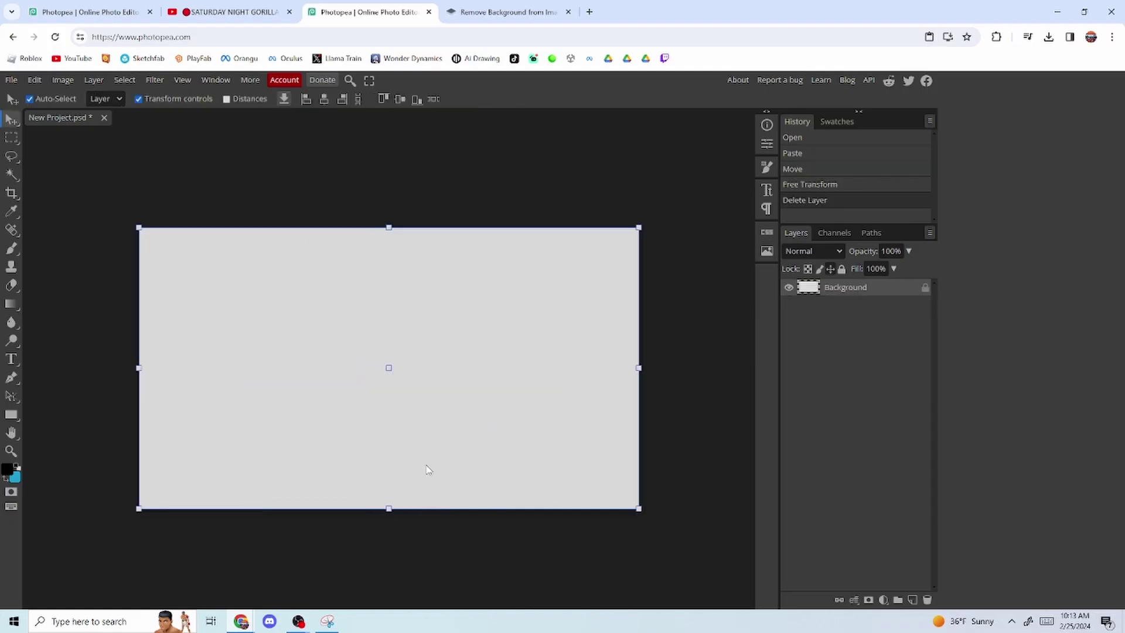
Drag HighQualityMonkey.png from Downloads > Thumbnails onto the Photopea canvas and nudge it into place.
{"action": "key", "text": "super"}
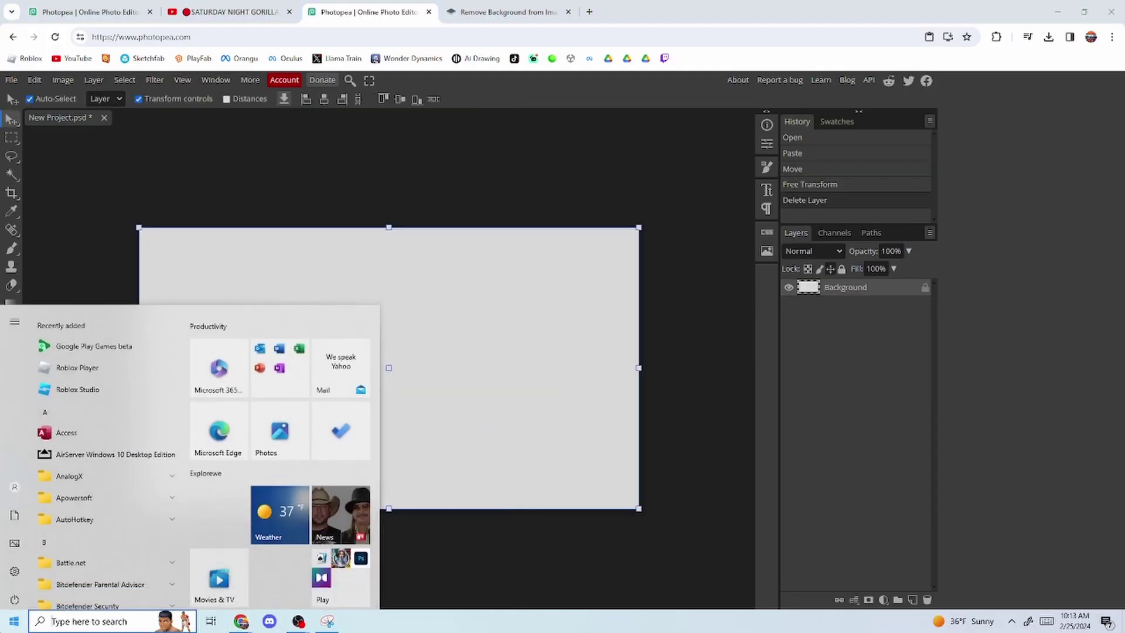
{"action": "key", "text": "Escape"}
{"action": "key", "text": "super+e"}
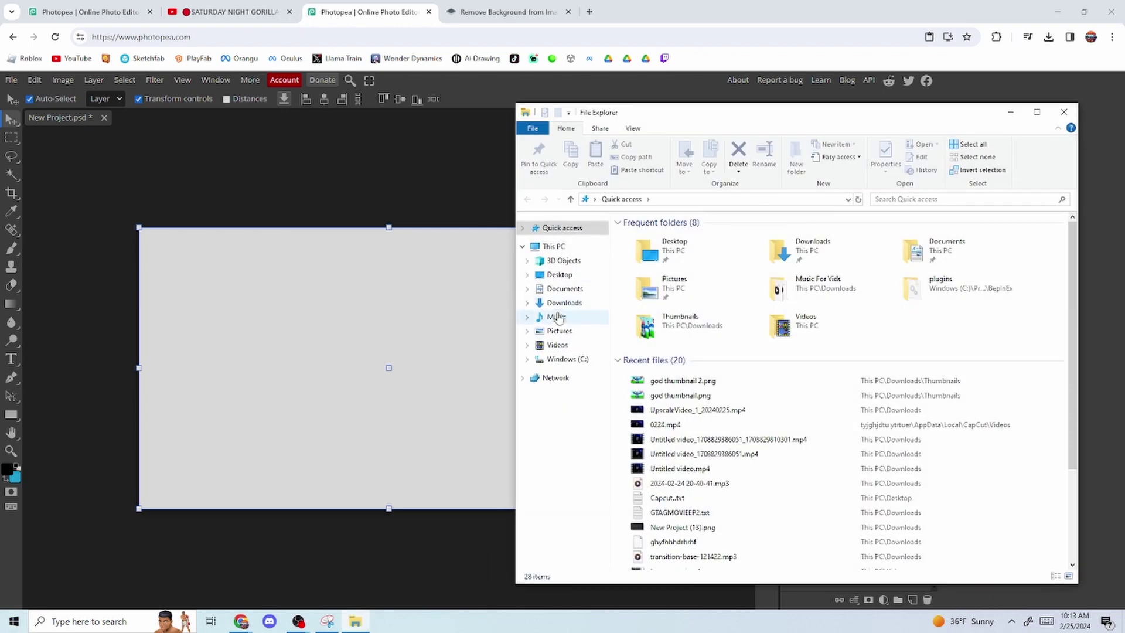
{"action": "left_click", "coordinate": [564, 302]}
{"action": "double_click", "coordinate": [651, 357]}
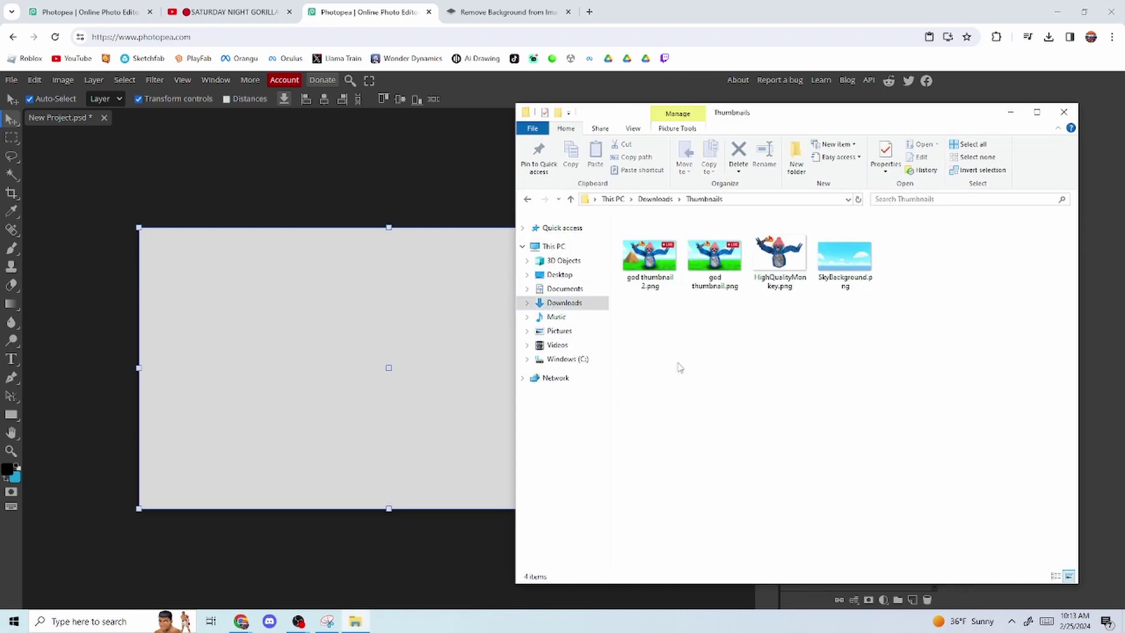
{"action": "left_click_drag", "start_coordinate": [779, 258], "coordinate": [247, 378]}
{"action": "left_click_drag", "start_coordinate": [477, 363], "coordinate": [428, 368]}
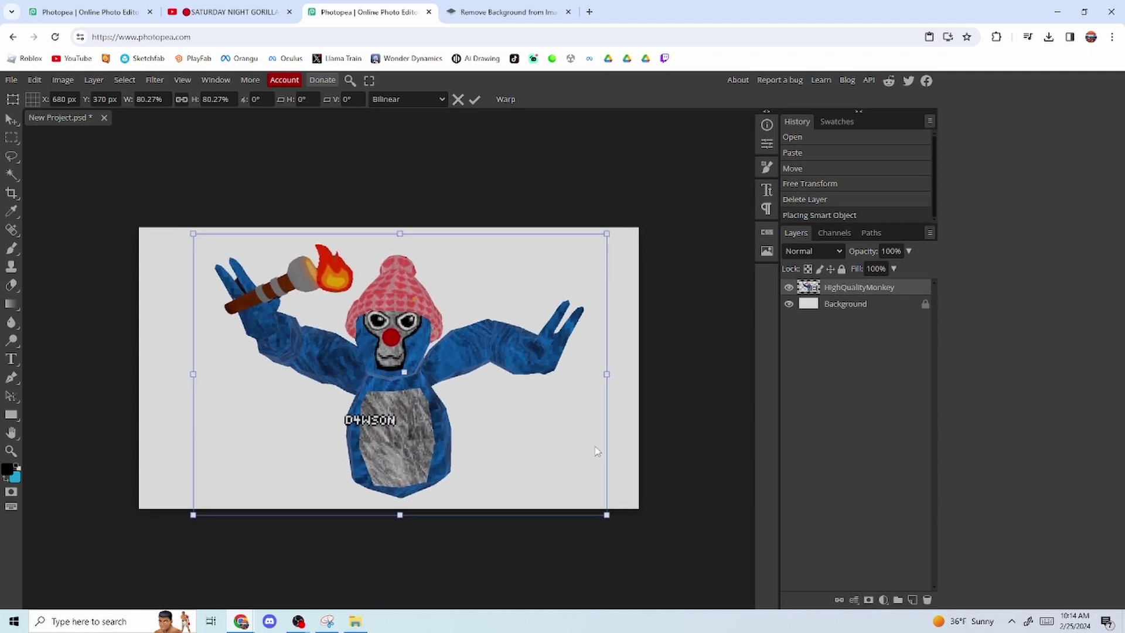
Search YouTube for 'gorilla tag live' filtered to uploads from Today, and browse the results.
{"action": "left_click", "coordinate": [231, 12]}
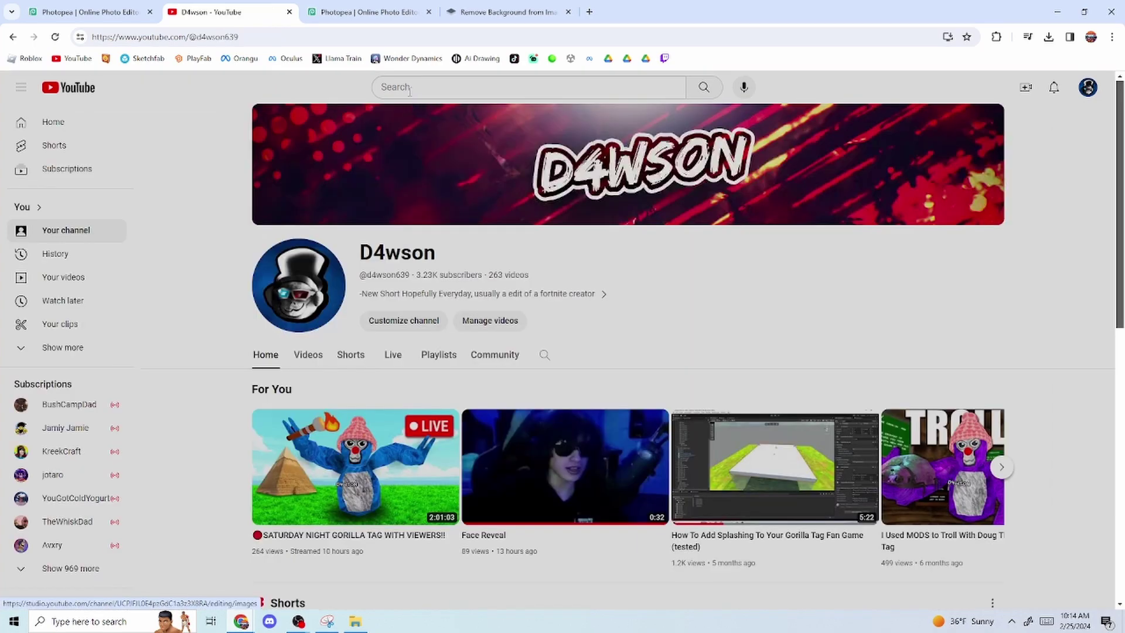
{"action": "left_click", "coordinate": [410, 88]}
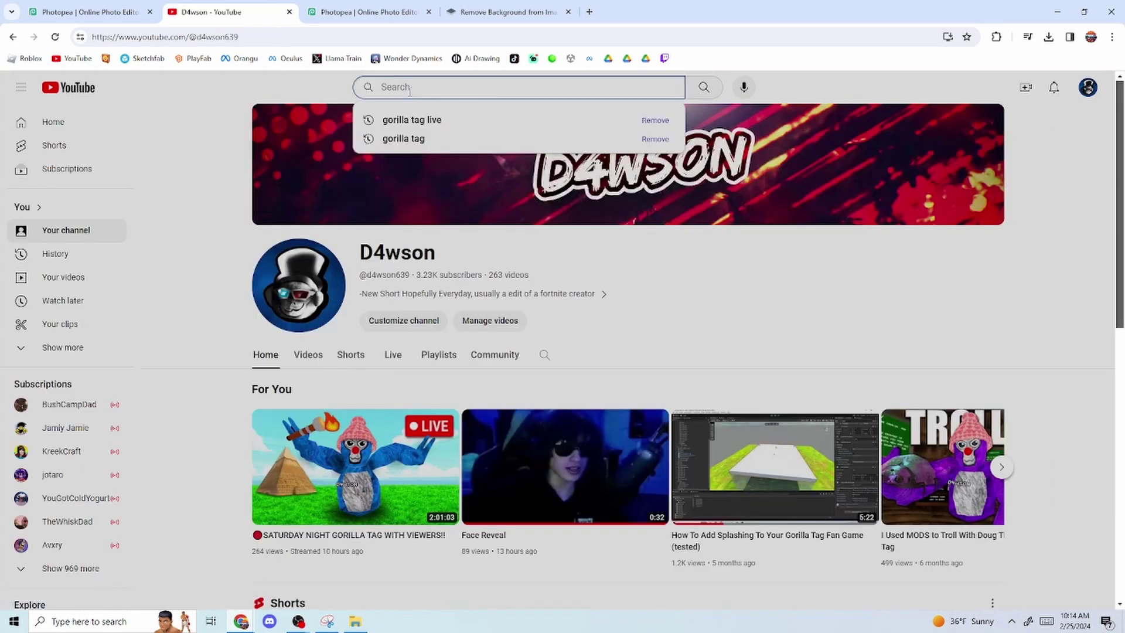
{"action": "type", "text": "gorilla"}
{"action": "left_click", "coordinate": [412, 120]}
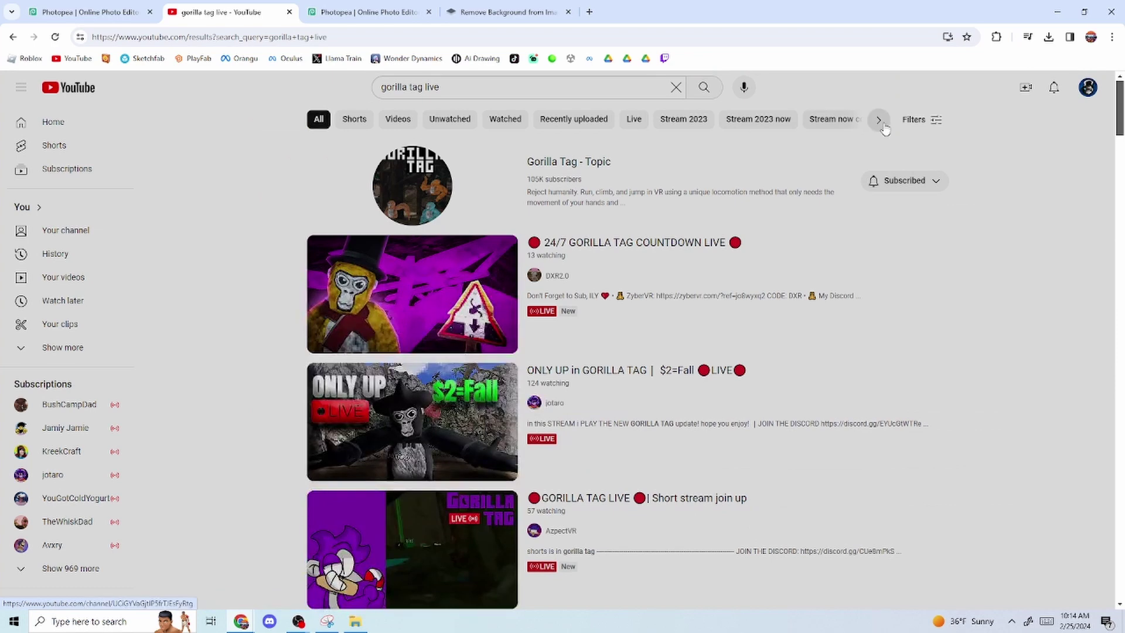
{"action": "left_click", "coordinate": [919, 120]}
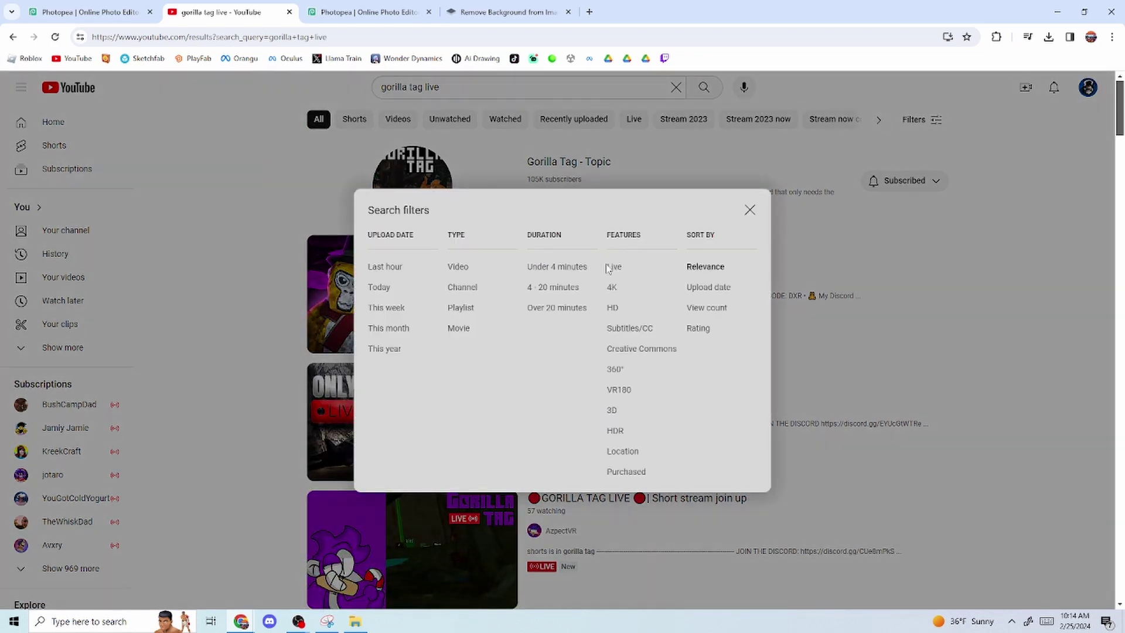
{"action": "left_click", "coordinate": [378, 286]}
{"action": "scroll", "coordinate": [360, 188], "scroll_direction": "down", "scroll_amount": 5}
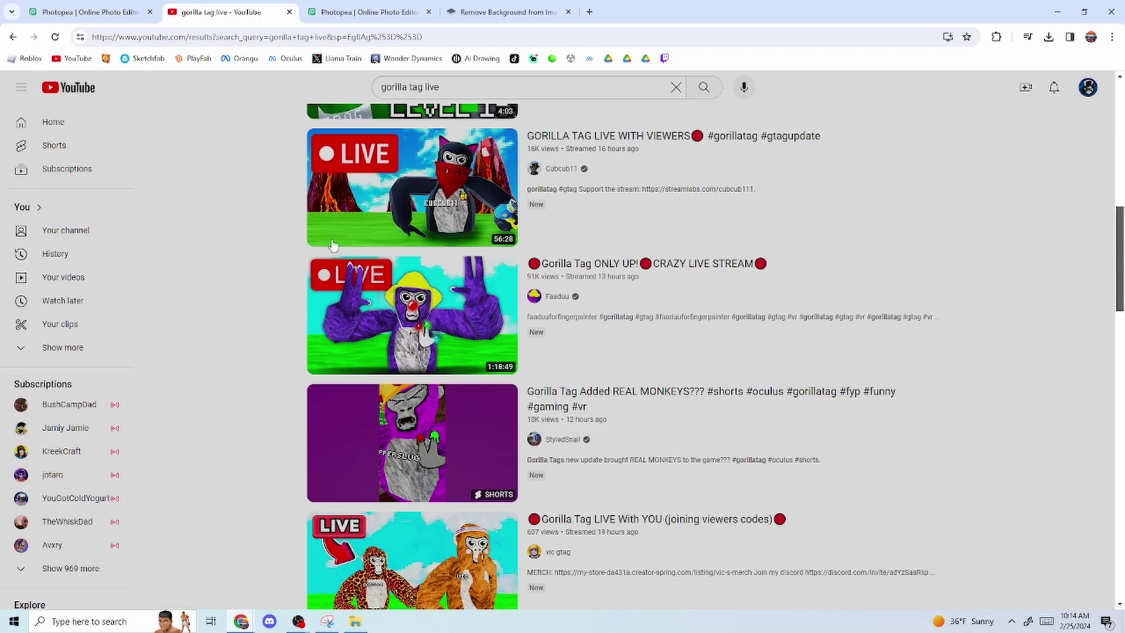
{"action": "key", "text": "ctrl+Tab"}
Raise the monkey's brightness with a Brightness/Contrast adjustment.
{"action": "left_click", "coordinate": [63, 79]}
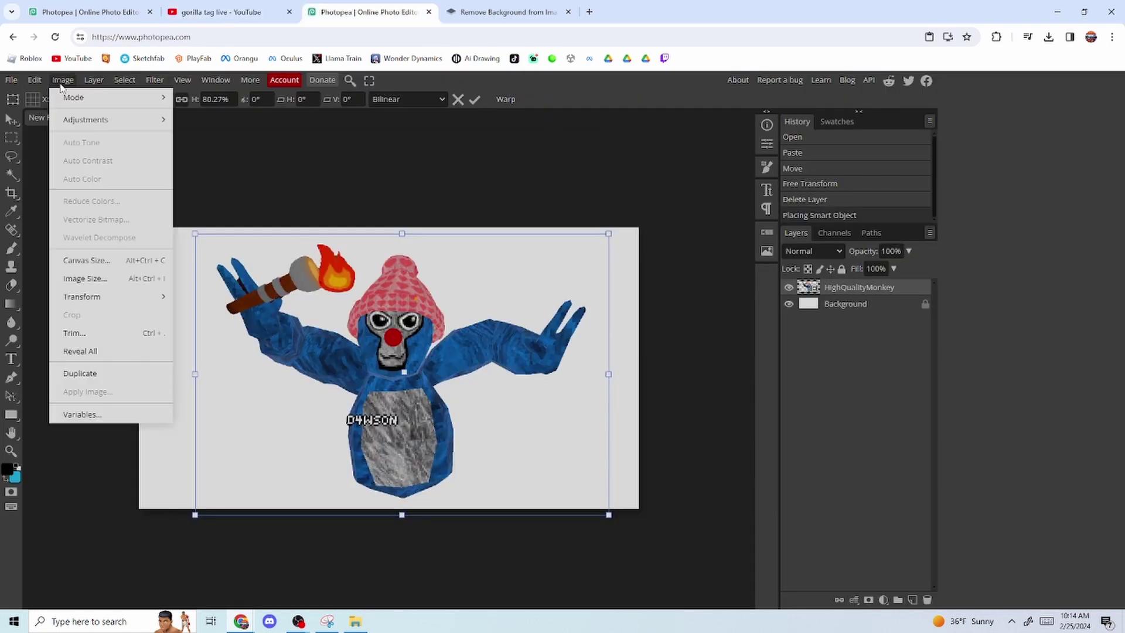
{"action": "mouse_move", "coordinate": [80, 124]}
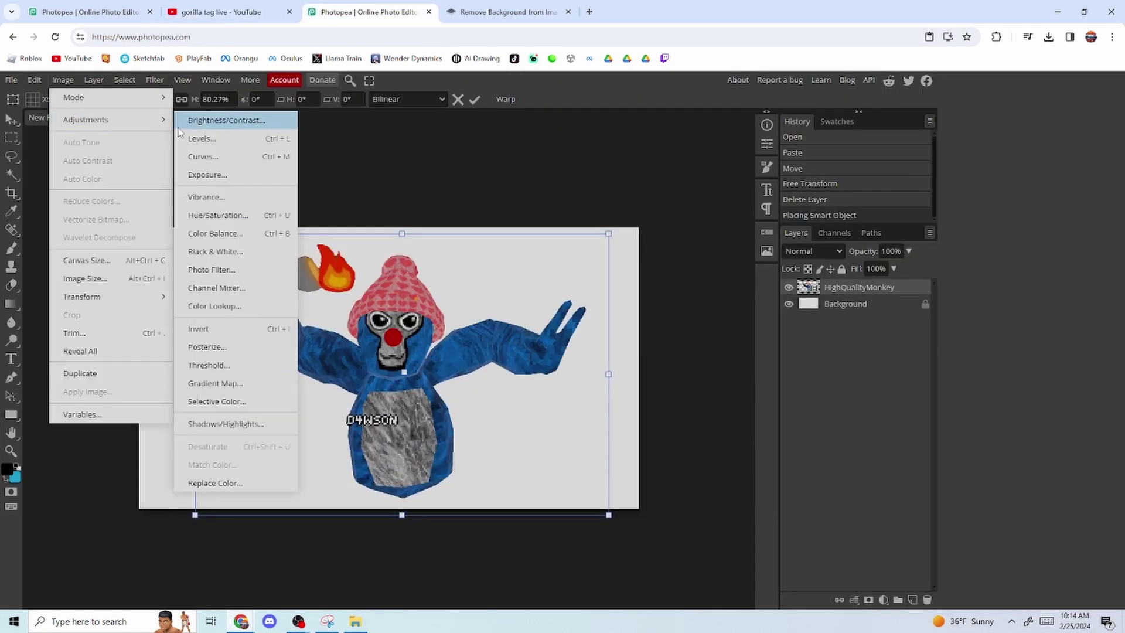
{"action": "left_click", "coordinate": [197, 120]}
{"action": "left_click_drag", "start_coordinate": [186, 209], "coordinate": [209, 214]}
{"action": "left_click", "coordinate": [311, 193]}
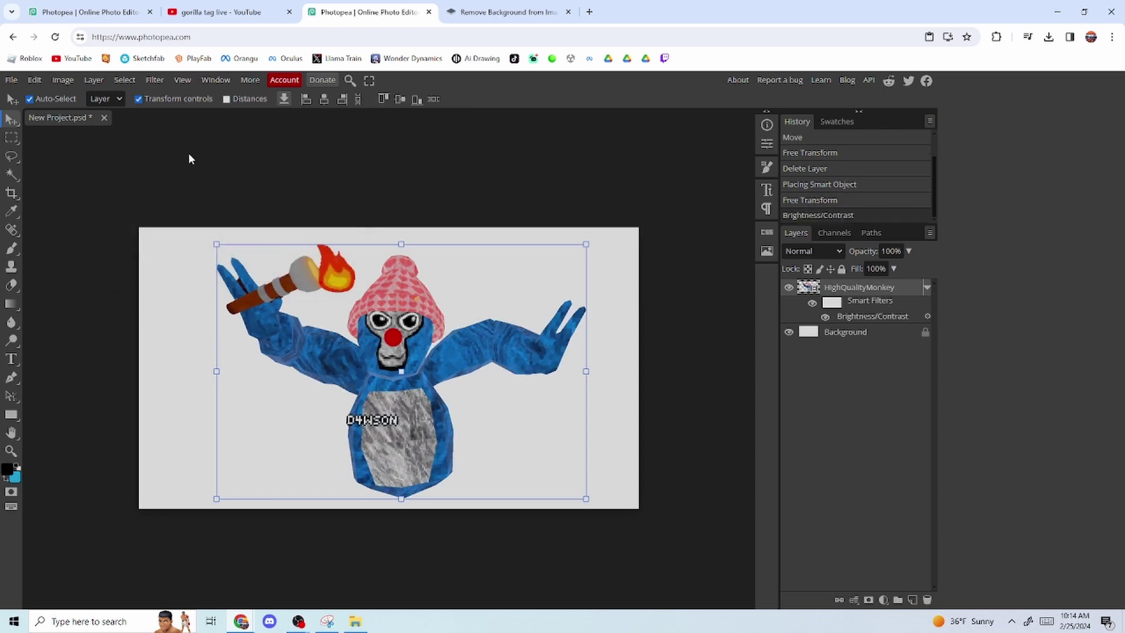
Boost the monkey's saturation with Hue/Saturation and shift it slightly left and down.
{"action": "left_click", "coordinate": [64, 81]}
{"action": "mouse_move", "coordinate": [134, 120]}
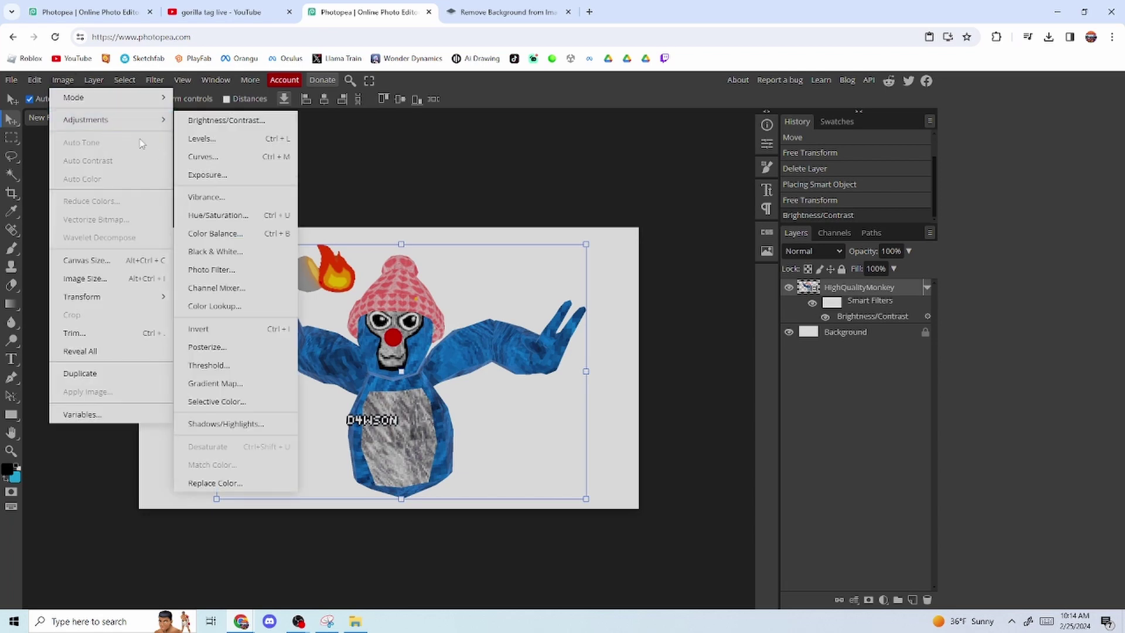
{"action": "left_click", "coordinate": [215, 217]}
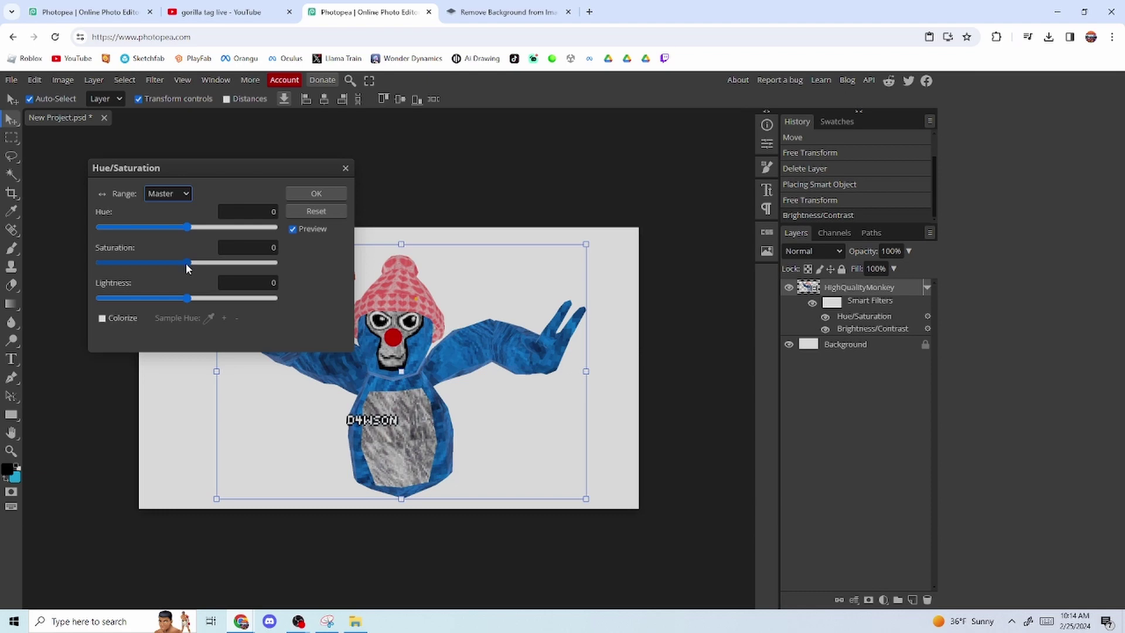
{"action": "left_click_drag", "start_coordinate": [188, 269], "coordinate": [221, 274]}
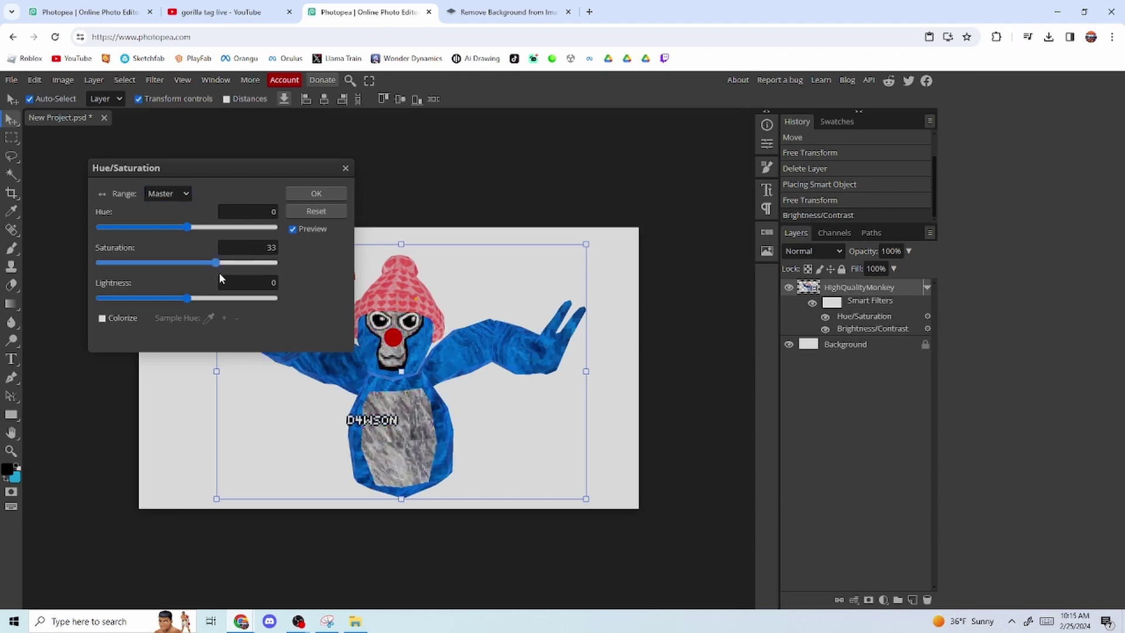
{"action": "left_click", "coordinate": [296, 193]}
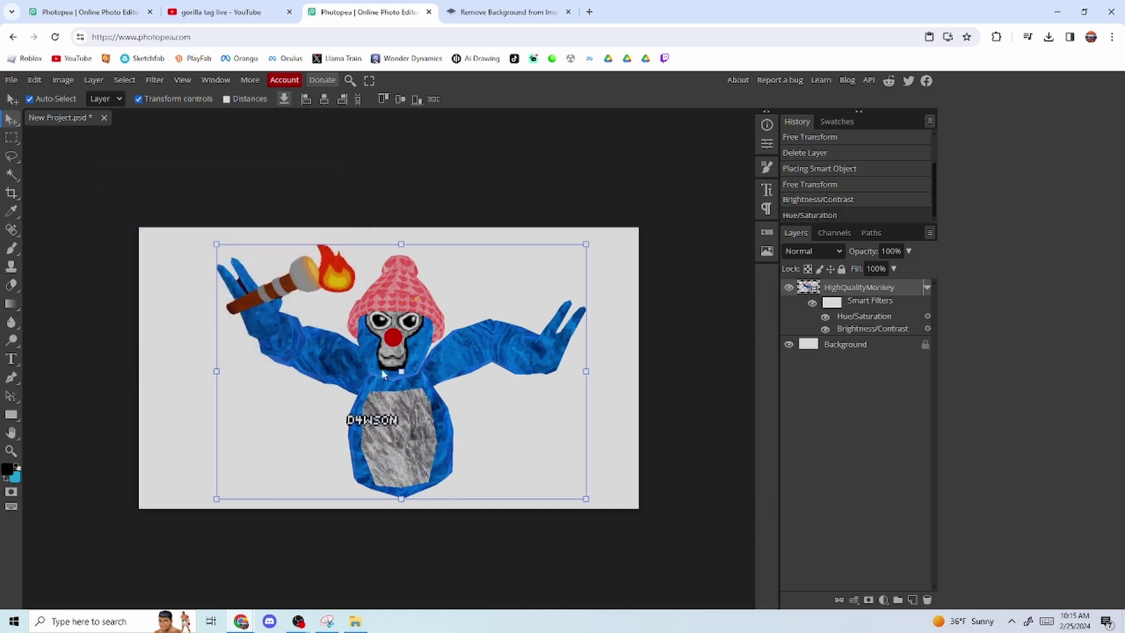
{"action": "left_click_drag", "start_coordinate": [411, 369], "coordinate": [397, 379]}
Add a second Hue/Saturation that shifts the monkey's hue slightly, then nudge it into position.
{"action": "left_click", "coordinate": [62, 79]}
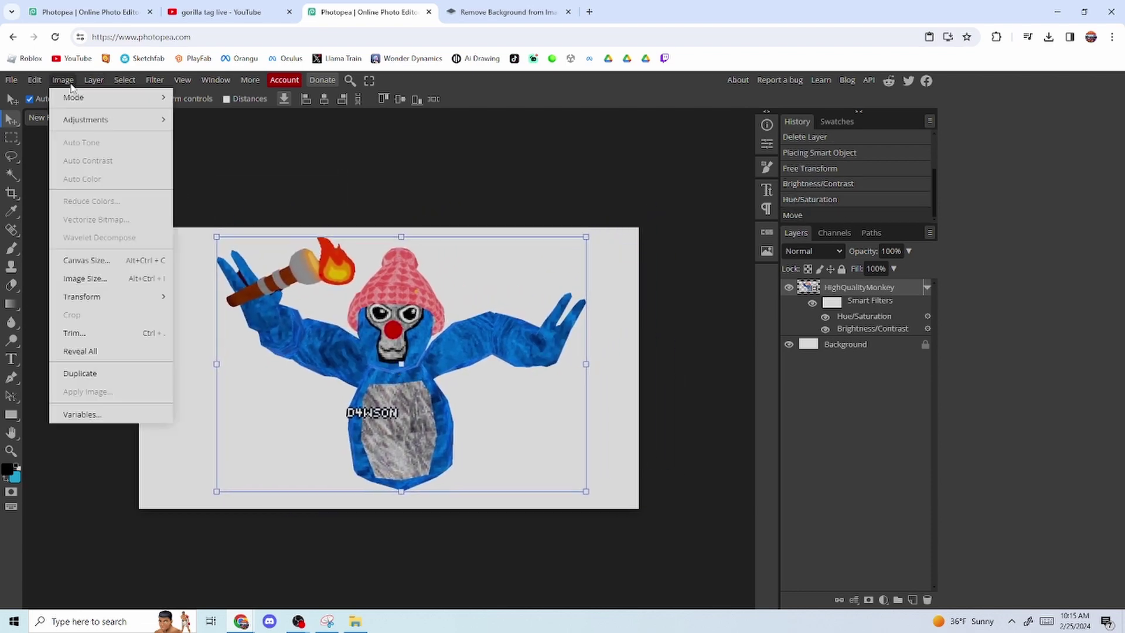
{"action": "mouse_move", "coordinate": [91, 122]}
{"action": "left_click", "coordinate": [218, 215]}
{"action": "mouse_move", "coordinate": [199, 229]}
{"action": "left_mouse_down"}
{"action": "mouse_move", "coordinate": [260, 231]}
{"action": "mouse_move", "coordinate": [82, 220]}
{"action": "mouse_move", "coordinate": [183, 241]}
{"action": "left_mouse_up"}
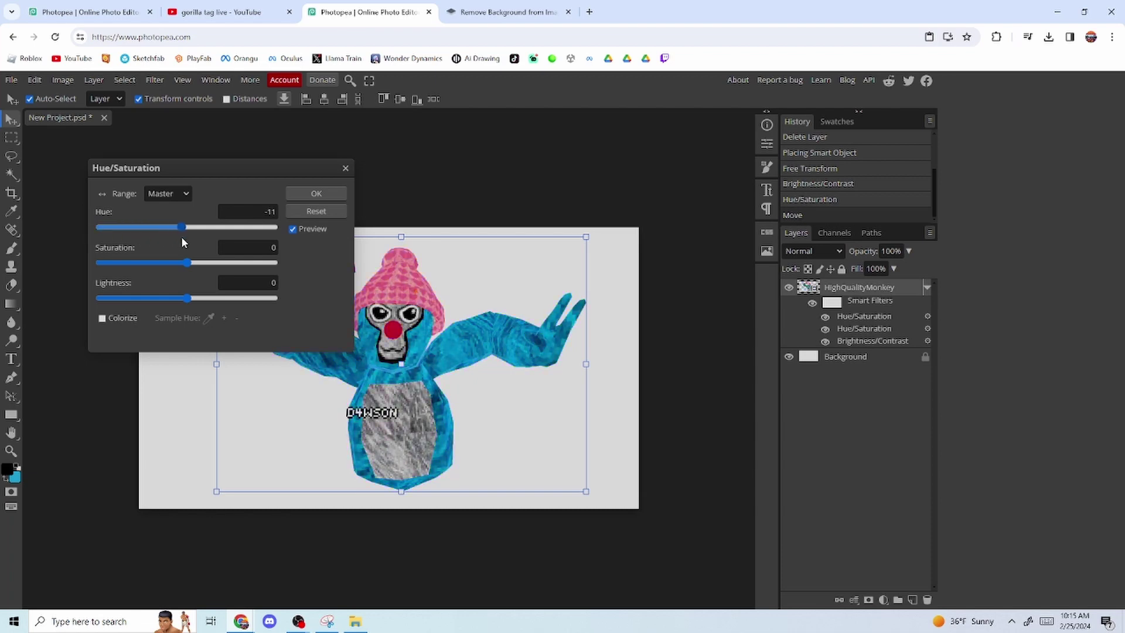
{"action": "key", "text": "Return"}
{"action": "left_click_drag", "start_coordinate": [431, 382], "coordinate": [428, 387]}
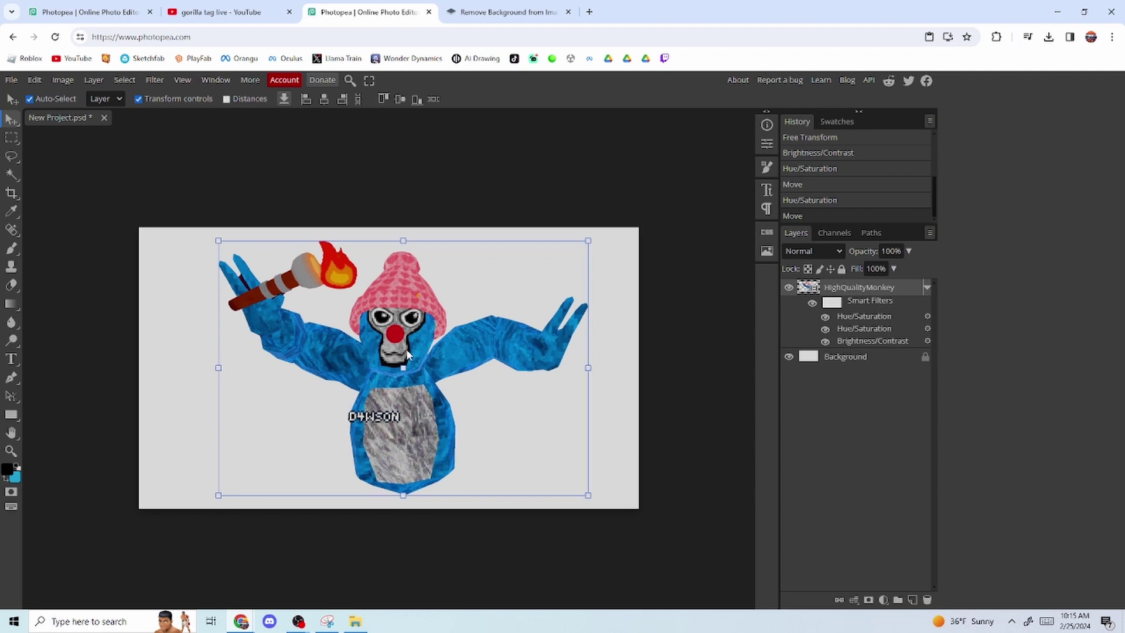
{"action": "left_click", "coordinate": [589, 12]}
Search Google for 'invisible image' and copy the transparent invisible-png Mancini image.
{"action": "type", "text": "invis\\"}
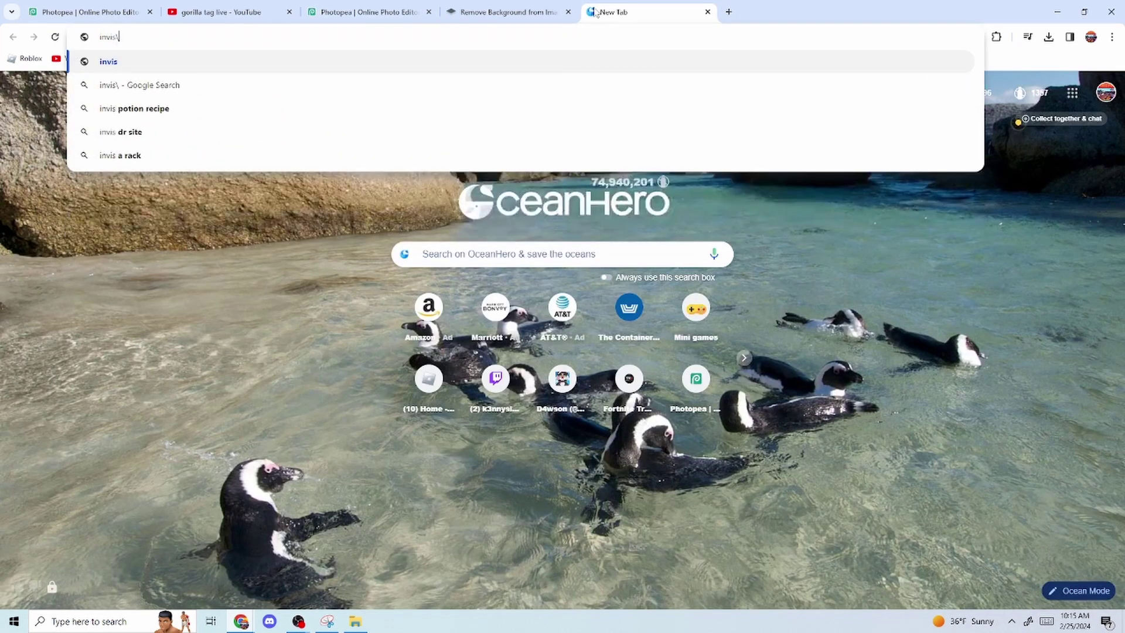
{"action": "key", "text": "Return"}
{"action": "left_click", "coordinate": [332, 283]}
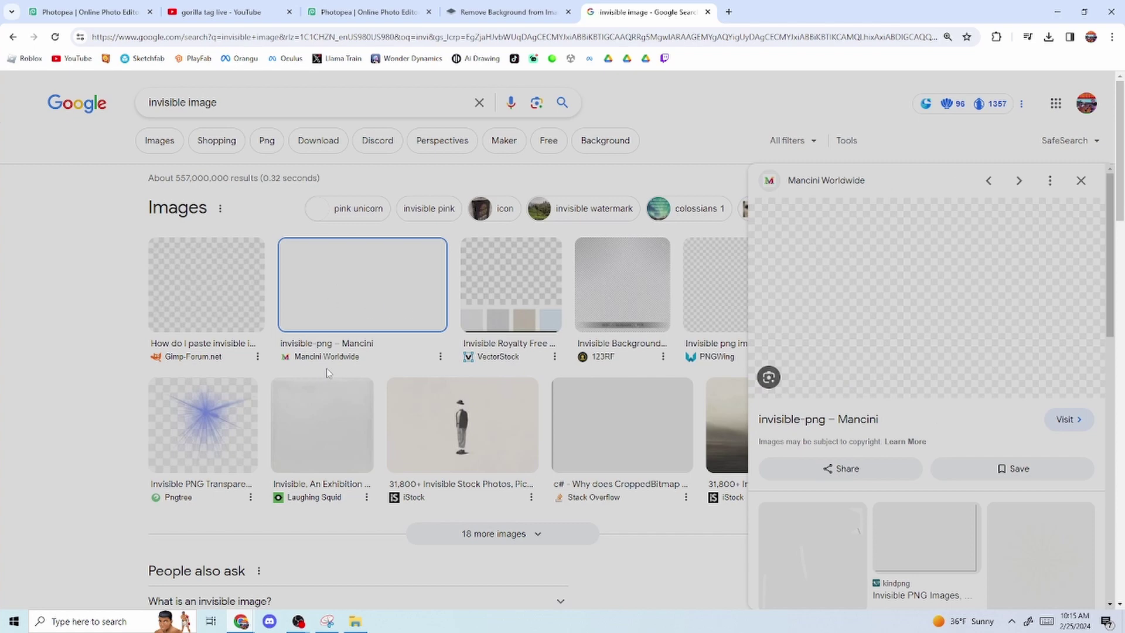
{"action": "right_click", "coordinate": [855, 350]}
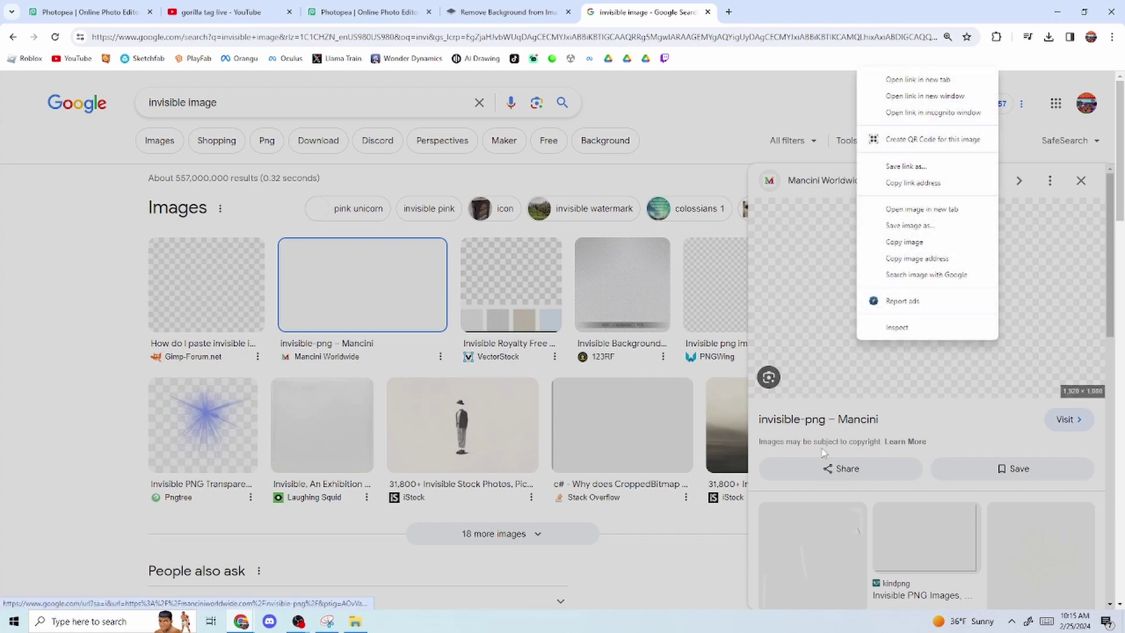
{"action": "left_click", "coordinate": [904, 242]}
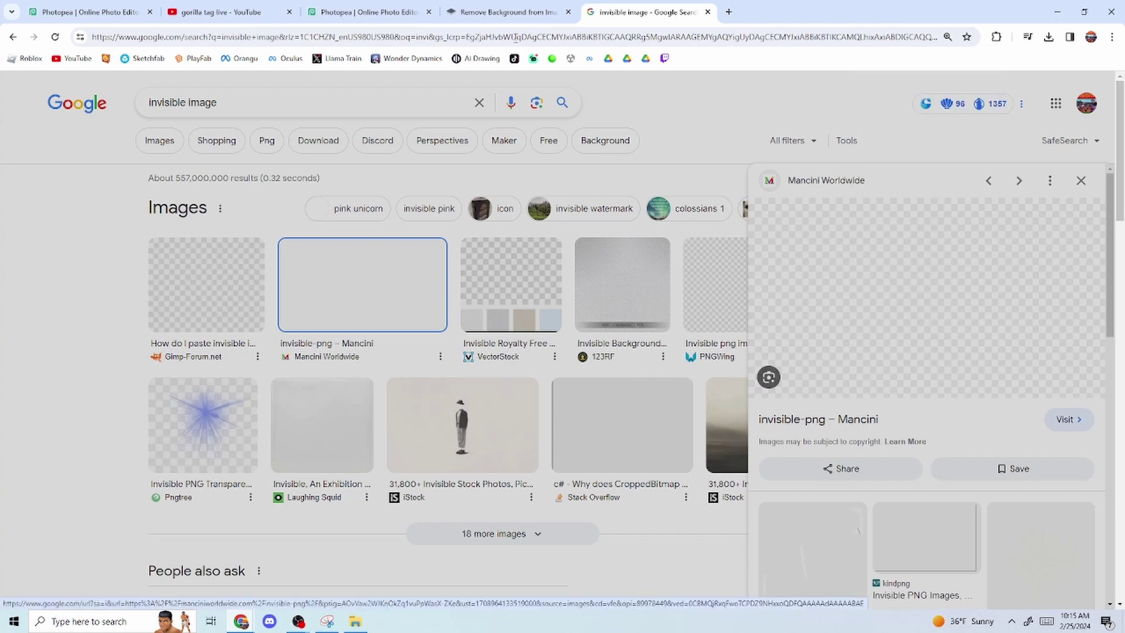
{"action": "left_click", "coordinate": [377, 8]}
Paste the transparent image as a new layer and brush a thick black blob beneath the monkey.
{"action": "key", "text": "ctrl+v"}
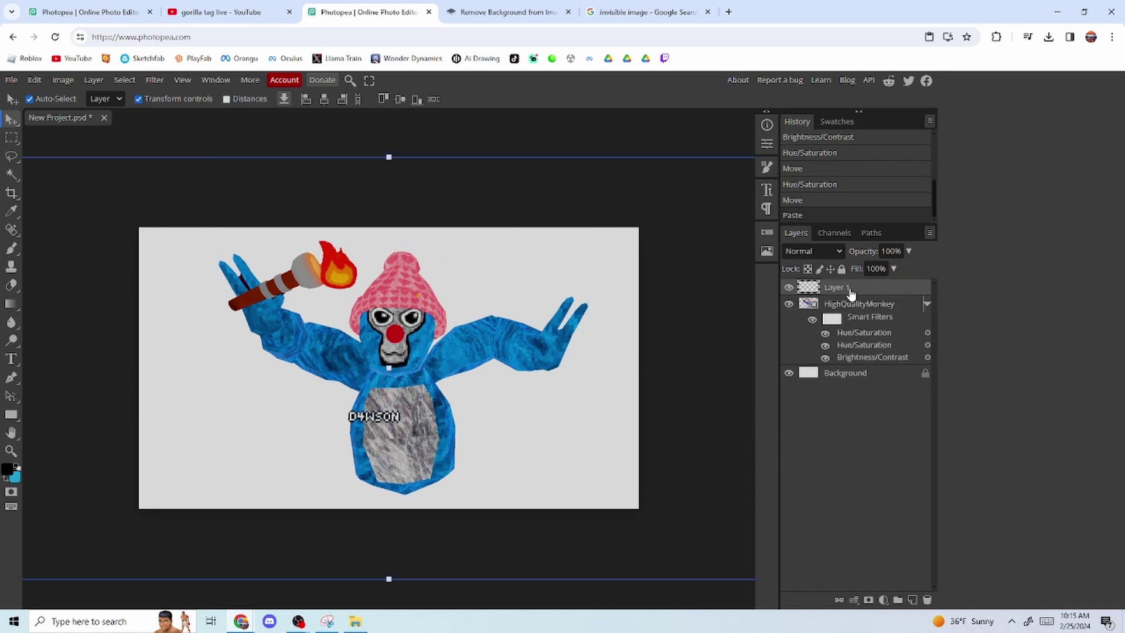
{"action": "left_click_drag", "start_coordinate": [850, 293], "coordinate": [874, 293]}
{"action": "key", "text": "F11"}
{"action": "left_click", "coordinate": [11, 177]}
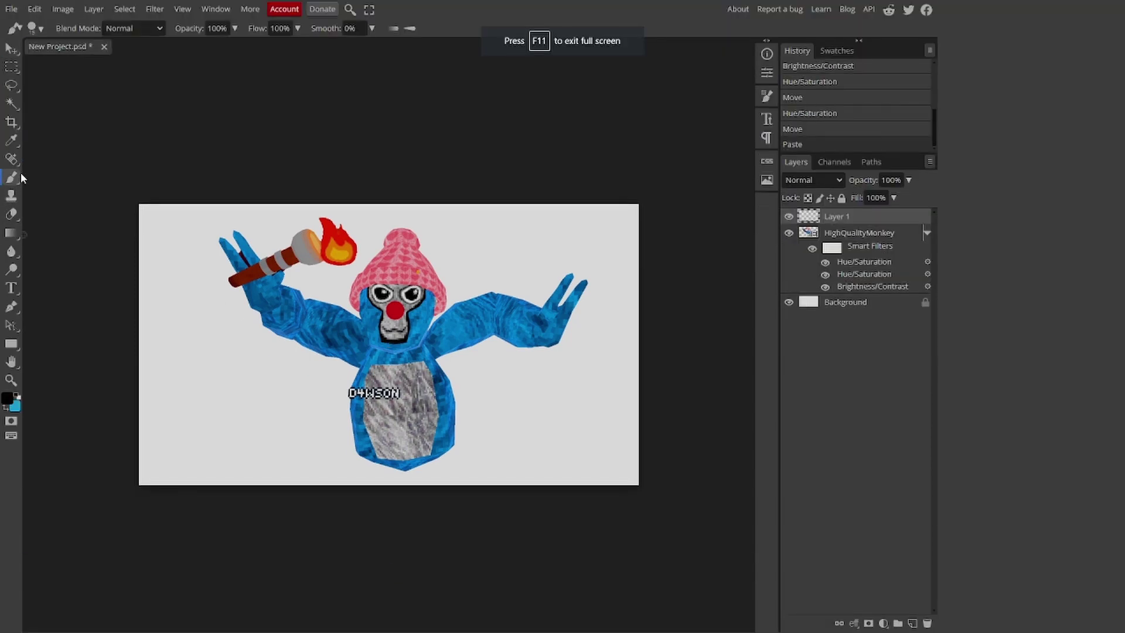
{"action": "left_click", "coordinate": [33, 28]}
{"action": "left_click_drag", "start_coordinate": [97, 61], "coordinate": [127, 64]}
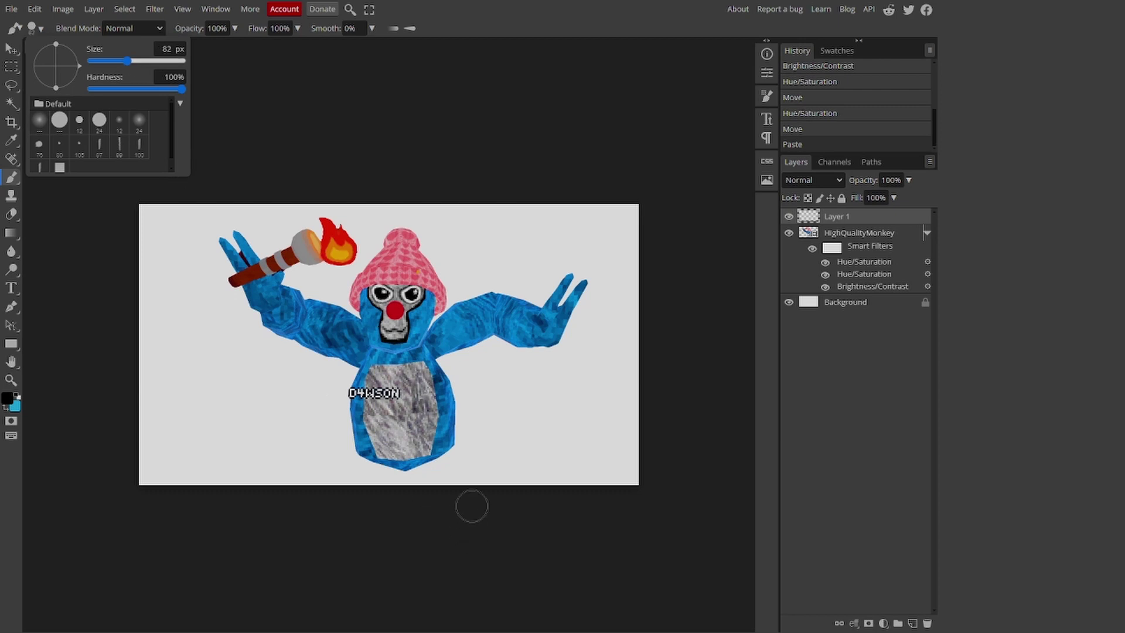
{"action": "mouse_move", "coordinate": [479, 463]}
{"action": "left_mouse_down"}
{"action": "mouse_move", "coordinate": [331, 459]}
{"action": "mouse_move", "coordinate": [346, 470]}
{"action": "mouse_move", "coordinate": [434, 471]}
{"action": "left_mouse_up"}
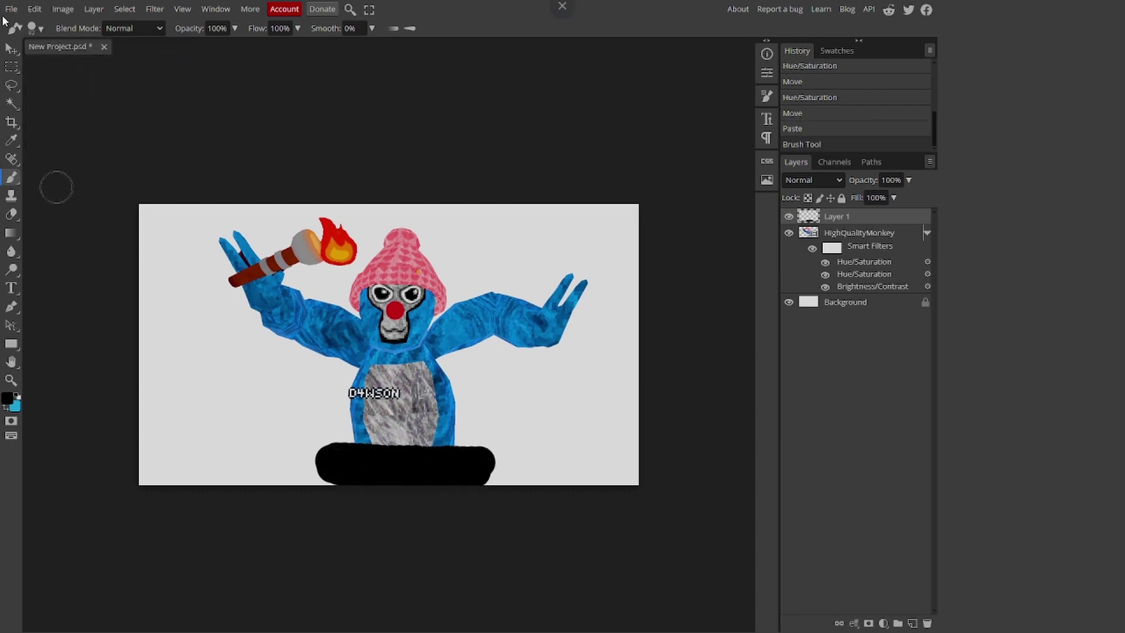
Apply a Gaussian Blur to soften the black blob into a shadow.
{"action": "key", "text": "v"}
{"action": "left_click", "coordinate": [328, 153]}
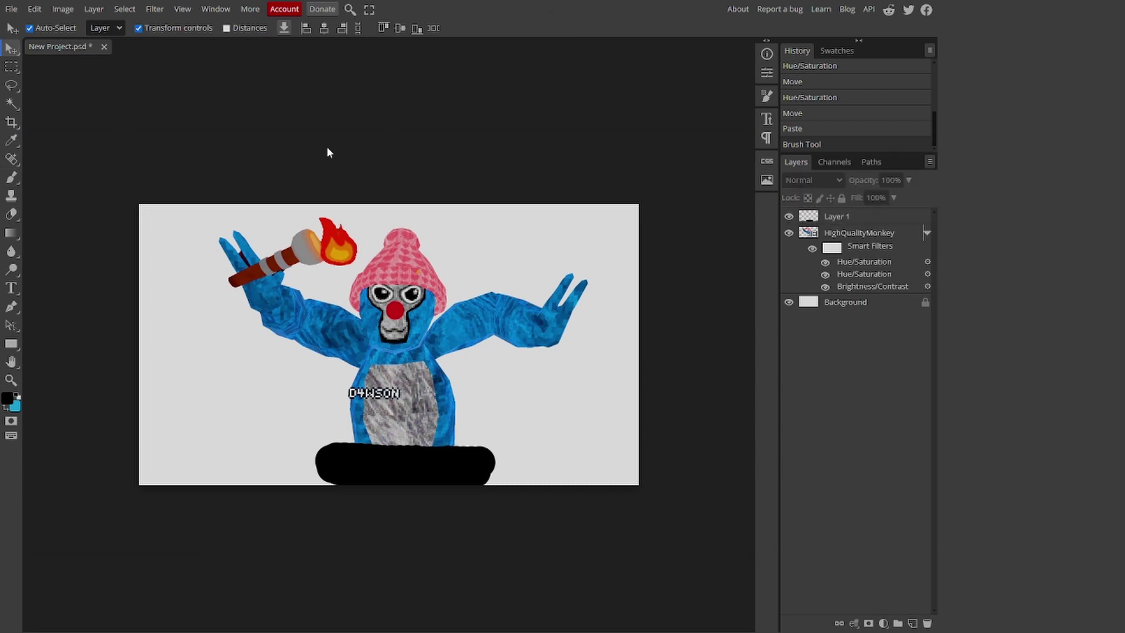
{"action": "left_click", "coordinate": [154, 9]}
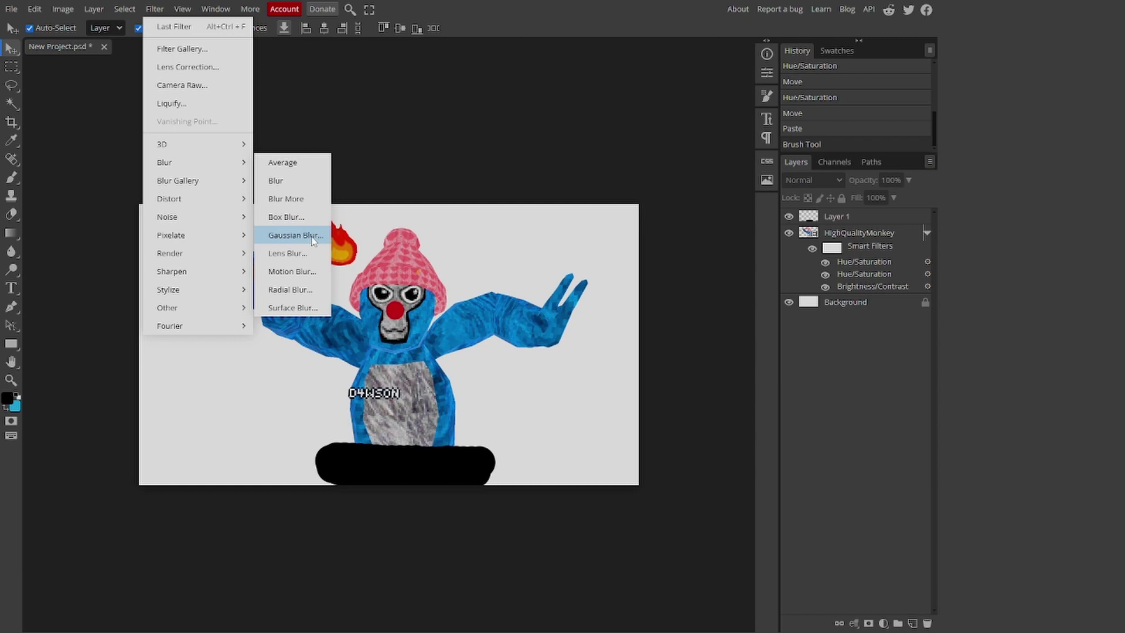
{"action": "left_click", "coordinate": [309, 237]}
{"action": "left_click_drag", "start_coordinate": [146, 139], "coordinate": [174, 138]}
{"action": "left_click", "coordinate": [316, 123]}
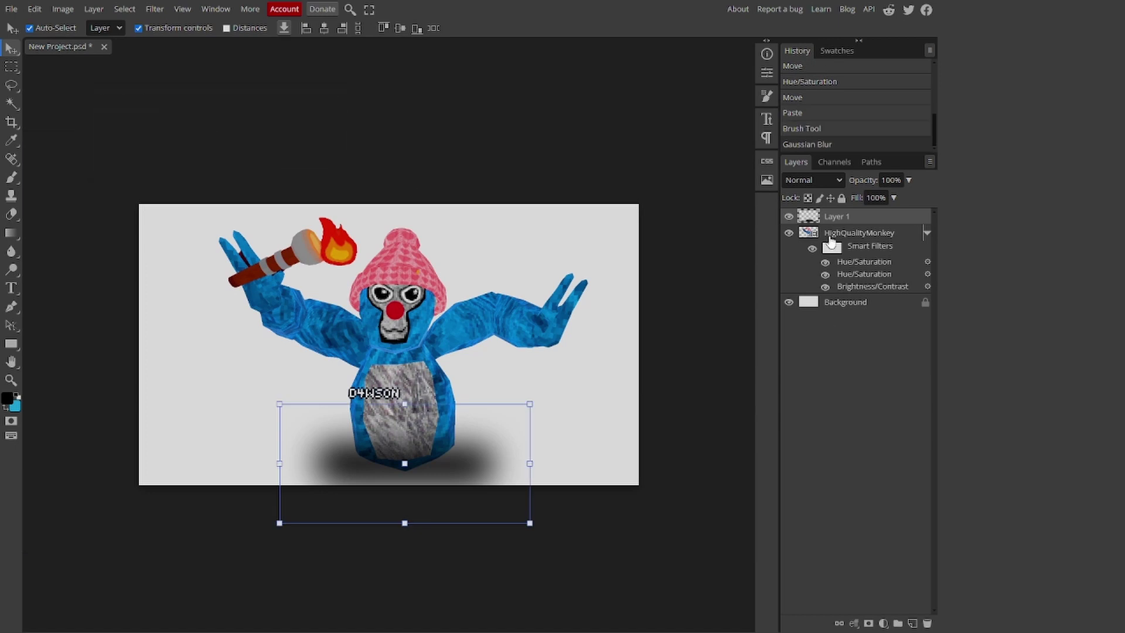
Move the shadow under the monkey's feet, then delete the shadow layer.
{"action": "left_click_drag", "start_coordinate": [832, 216], "coordinate": [890, 293]}
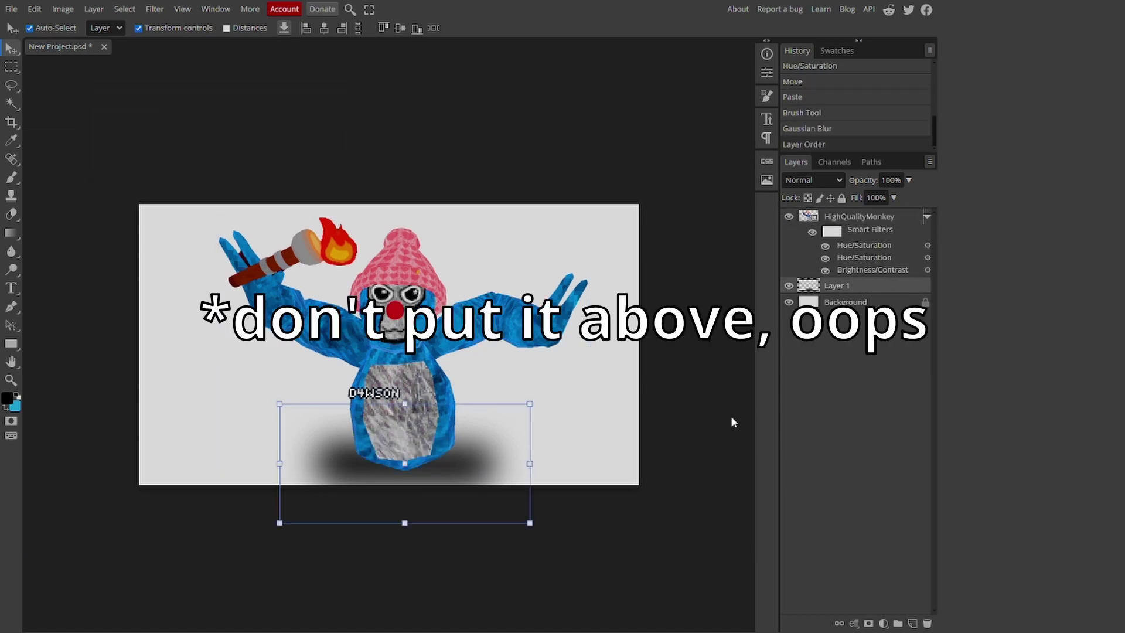
{"action": "mouse_move", "coordinate": [471, 483]}
{"action": "left_mouse_down"}
{"action": "mouse_move", "coordinate": [453, 481]}
{"action": "mouse_move", "coordinate": [472, 479]}
{"action": "left_mouse_up"}
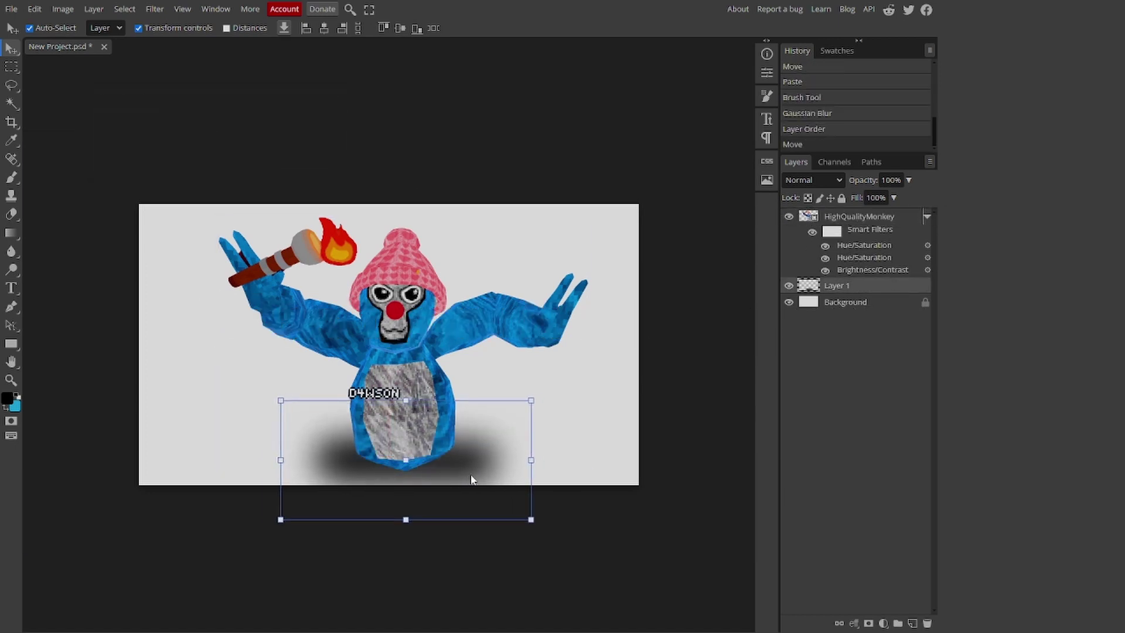
{"action": "key", "text": "Delete"}
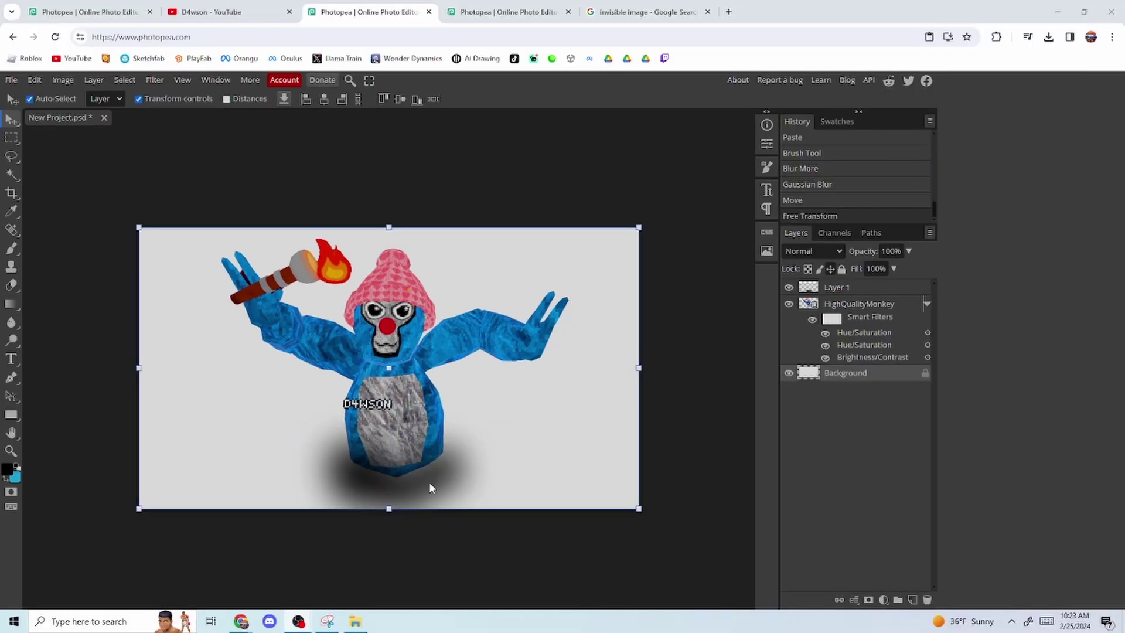
Search Google for 'field of grass transparent'.
{"action": "left_click", "coordinate": [260, 7]}
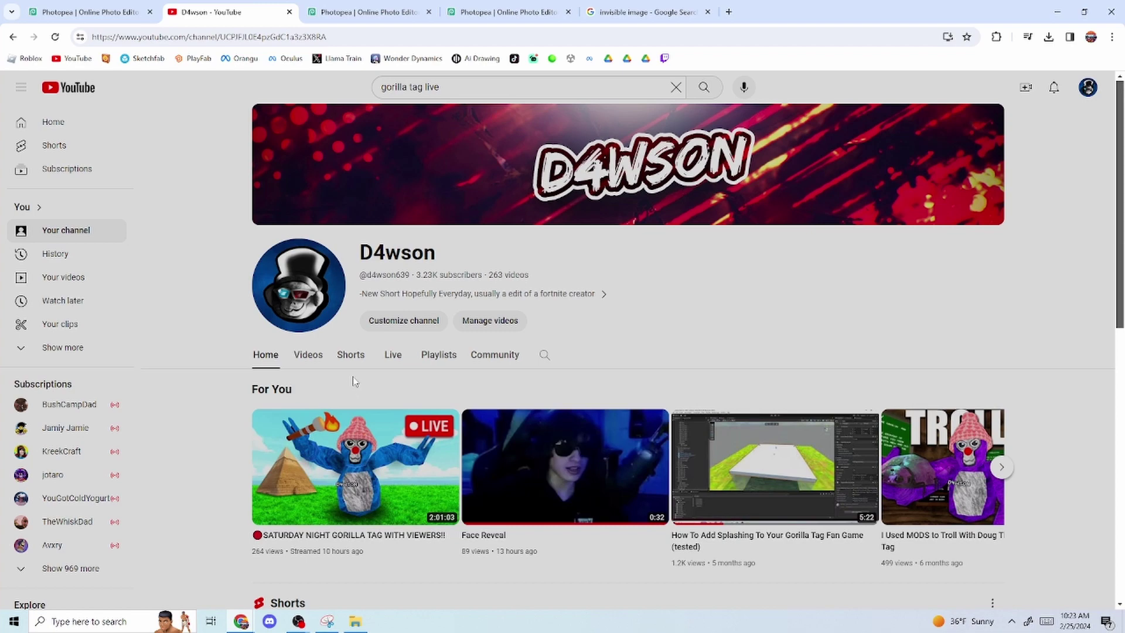
{"action": "left_click", "coordinate": [392, 353]}
{"action": "left_click", "coordinate": [366, 12]}
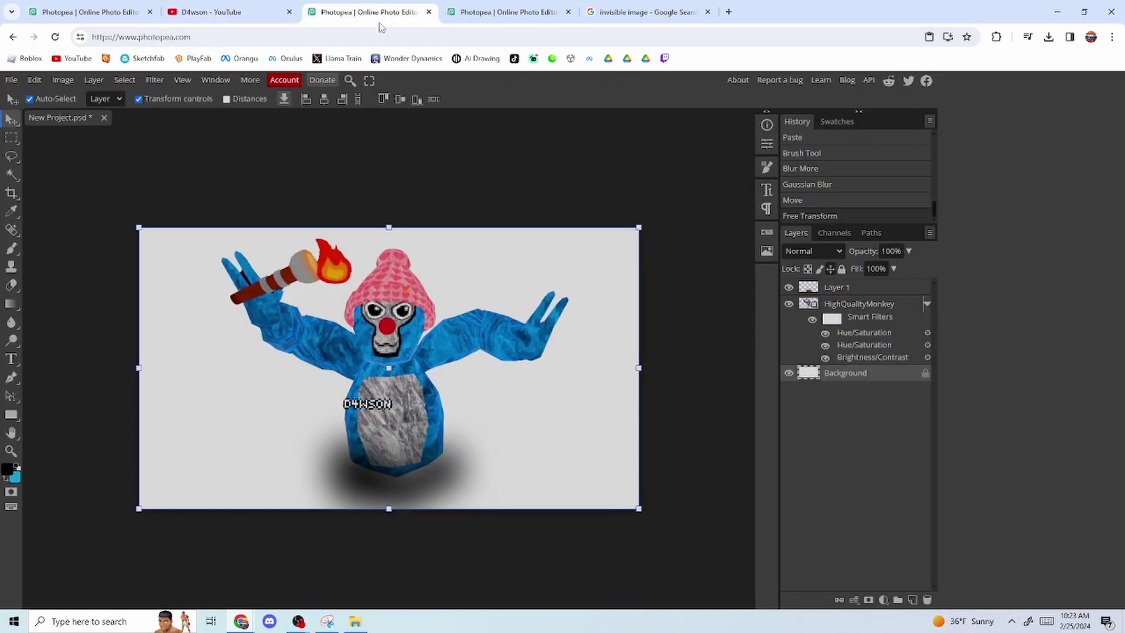
{"action": "left_click", "coordinate": [638, 12]}
{"action": "left_click", "coordinate": [611, 37]}
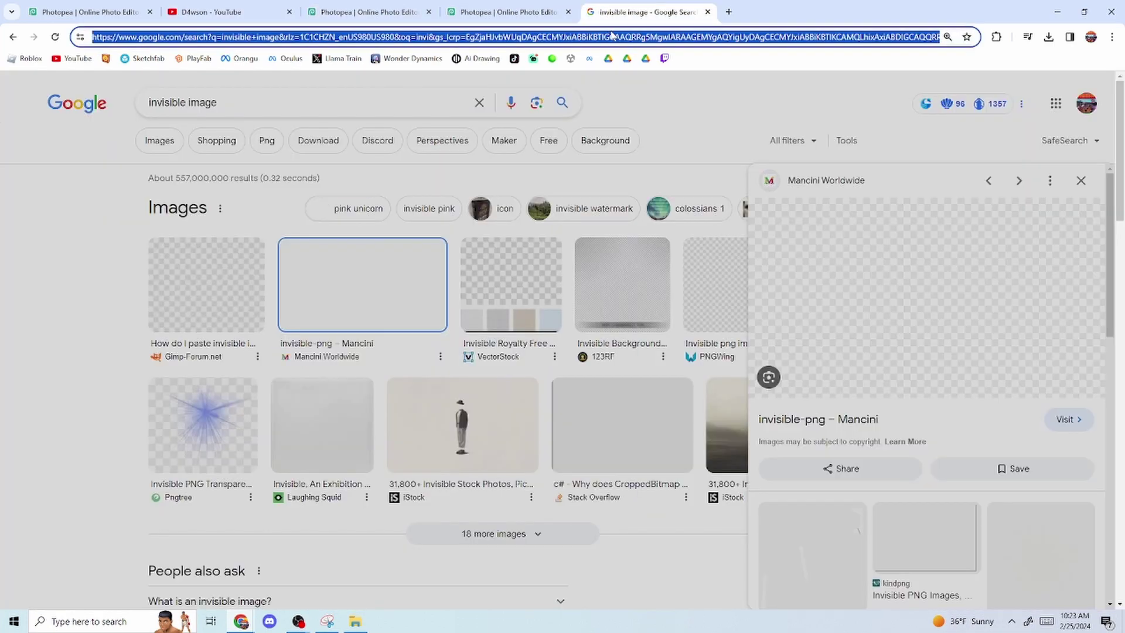
{"action": "type", "text": "field"}
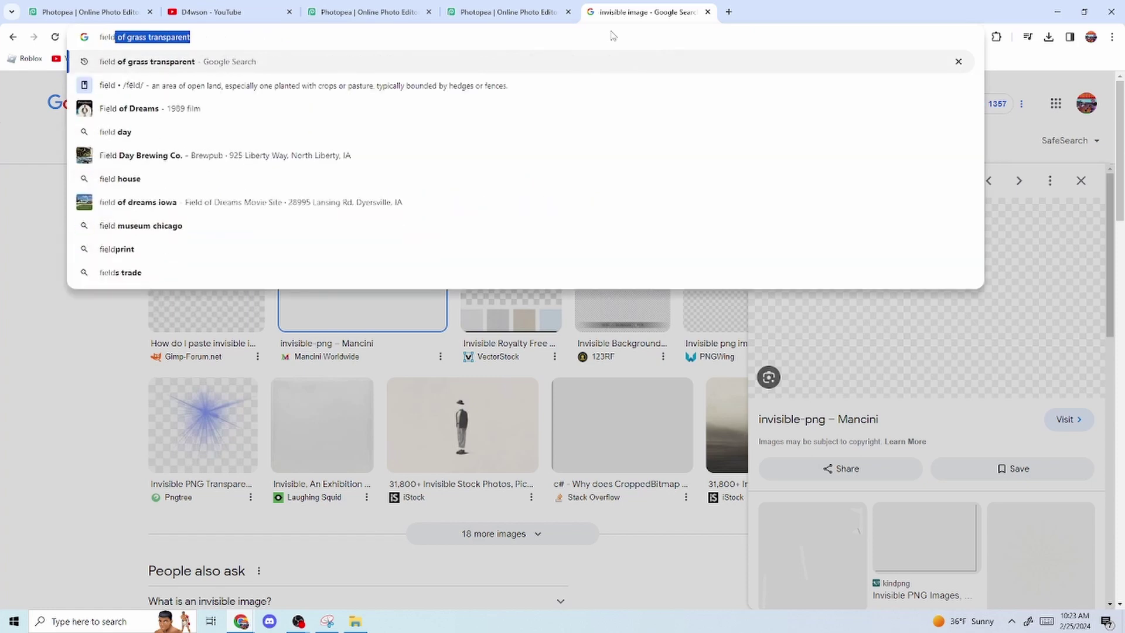
{"action": "key", "text": "Return"}
Copy a transparent green grass field image from the Images results.
{"action": "left_click", "coordinate": [159, 147]}
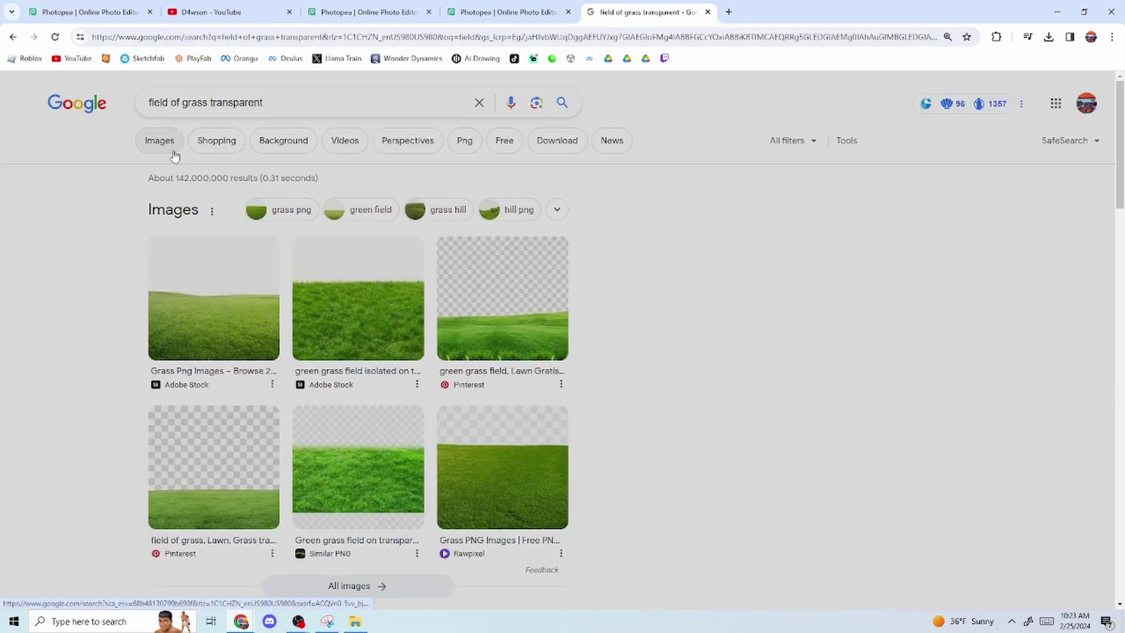
{"action": "left_click", "coordinate": [331, 167]}
{"action": "right_click", "coordinate": [837, 234]}
{"action": "left_click", "coordinate": [885, 406]}
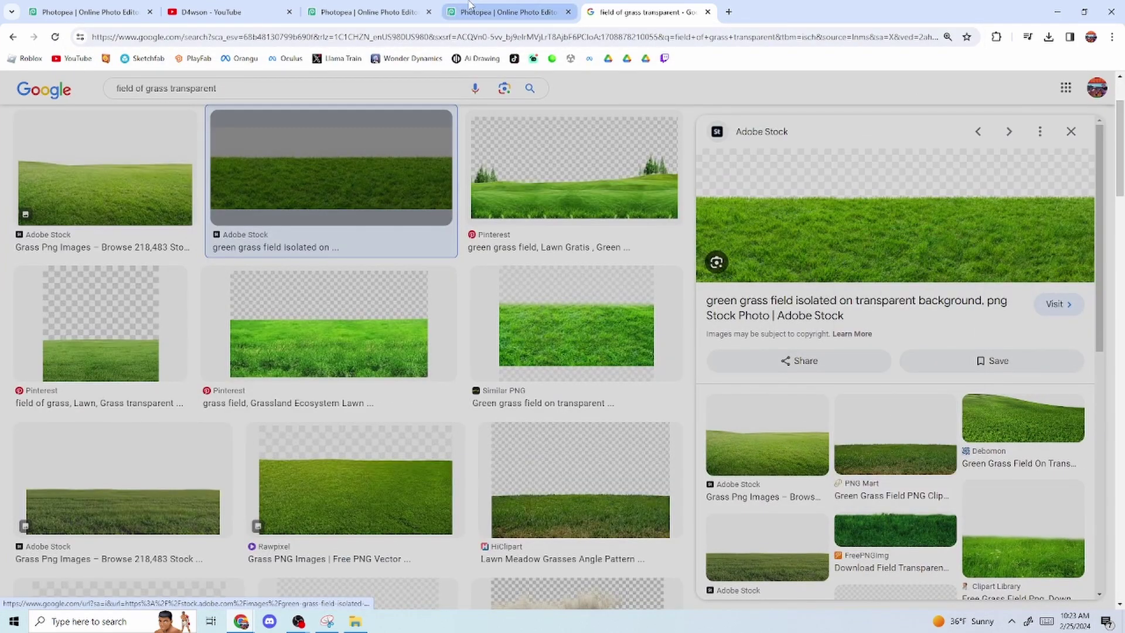
Paste the grass into the thumbnail and drag it down to the canvas bottom.
{"action": "left_click", "coordinate": [507, 11]}
{"action": "left_click", "coordinate": [369, 11]}
{"action": "key", "text": "ctrl+v"}
{"action": "left_click_drag", "start_coordinate": [384, 444], "coordinate": [412, 509]}
Raise the grass layer's brightness to 27 with Brightness/Contrast.
{"action": "left_click", "coordinate": [63, 80]}
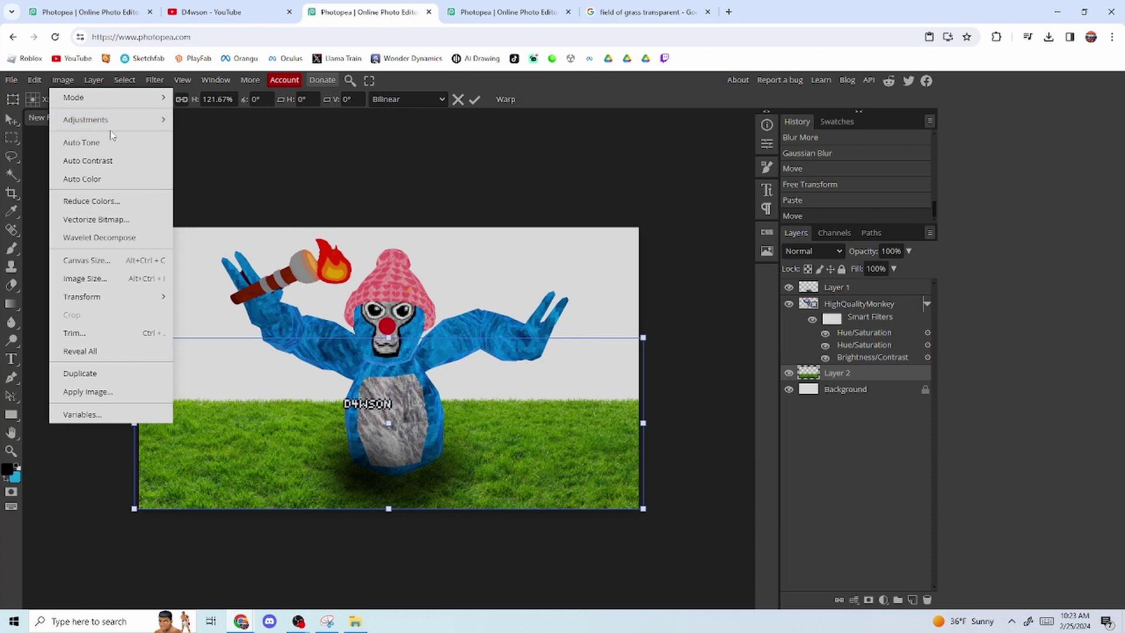
{"action": "mouse_move", "coordinate": [100, 118]}
{"action": "left_click", "coordinate": [228, 118]}
{"action": "left_click_drag", "start_coordinate": [186, 208], "coordinate": [205, 214]}
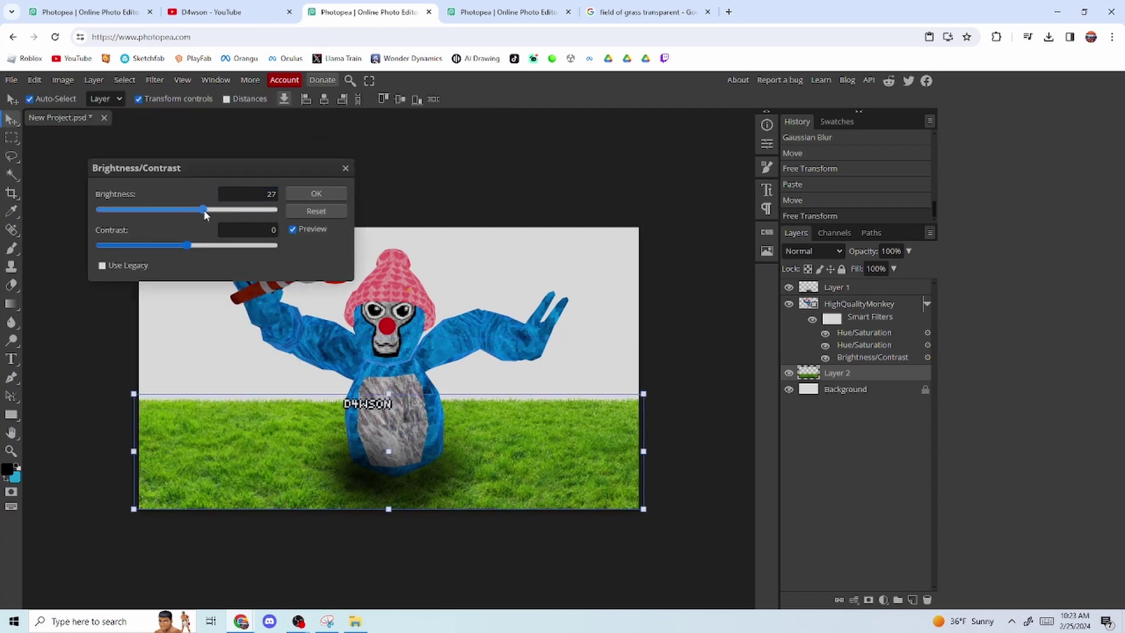
{"action": "left_click", "coordinate": [314, 195]}
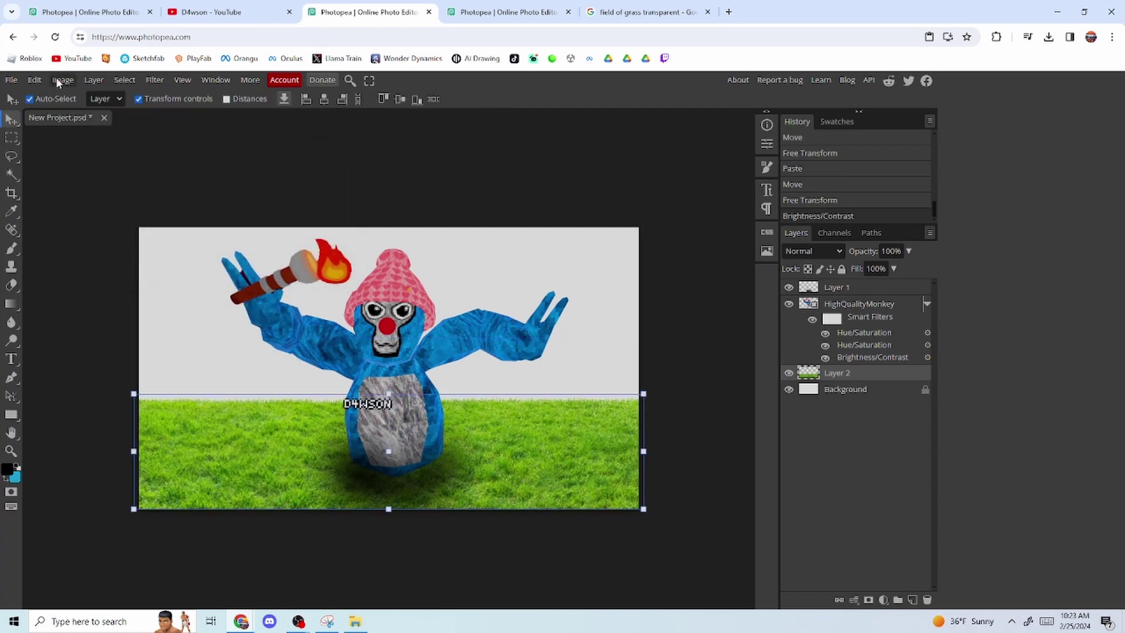
Apply Hue/Saturation to the grass with hue 28 and saturation 60.
{"action": "left_click", "coordinate": [59, 80]}
{"action": "mouse_move", "coordinate": [85, 119]}
{"action": "left_click", "coordinate": [234, 216]}
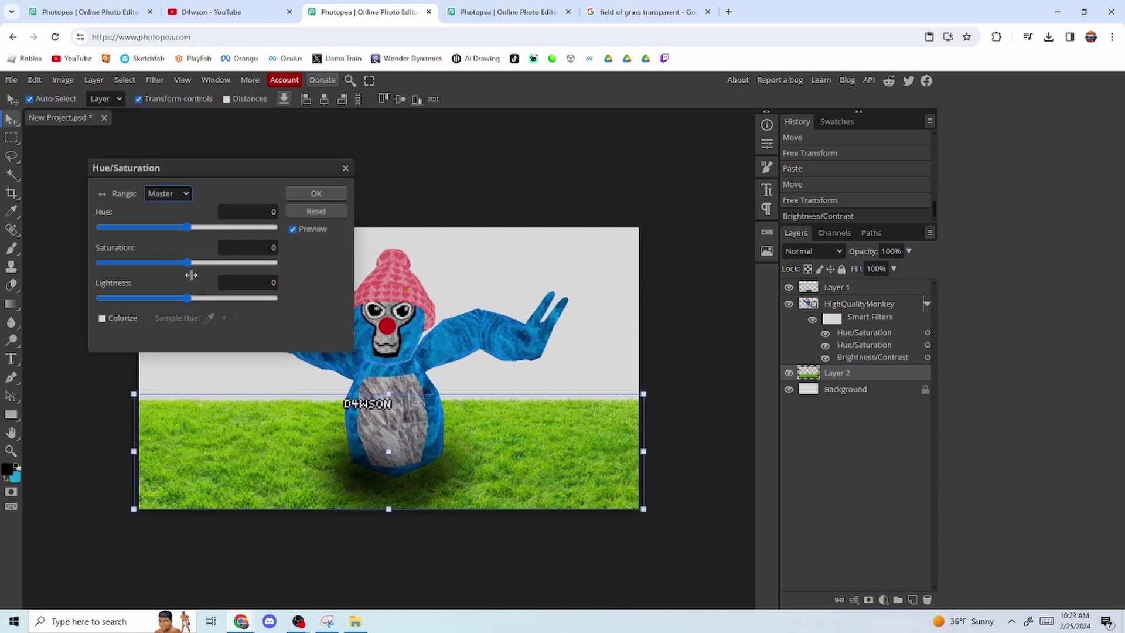
{"action": "left_click_drag", "start_coordinate": [188, 263], "coordinate": [240, 266]}
{"action": "left_click_drag", "start_coordinate": [187, 228], "coordinate": [202, 234]}
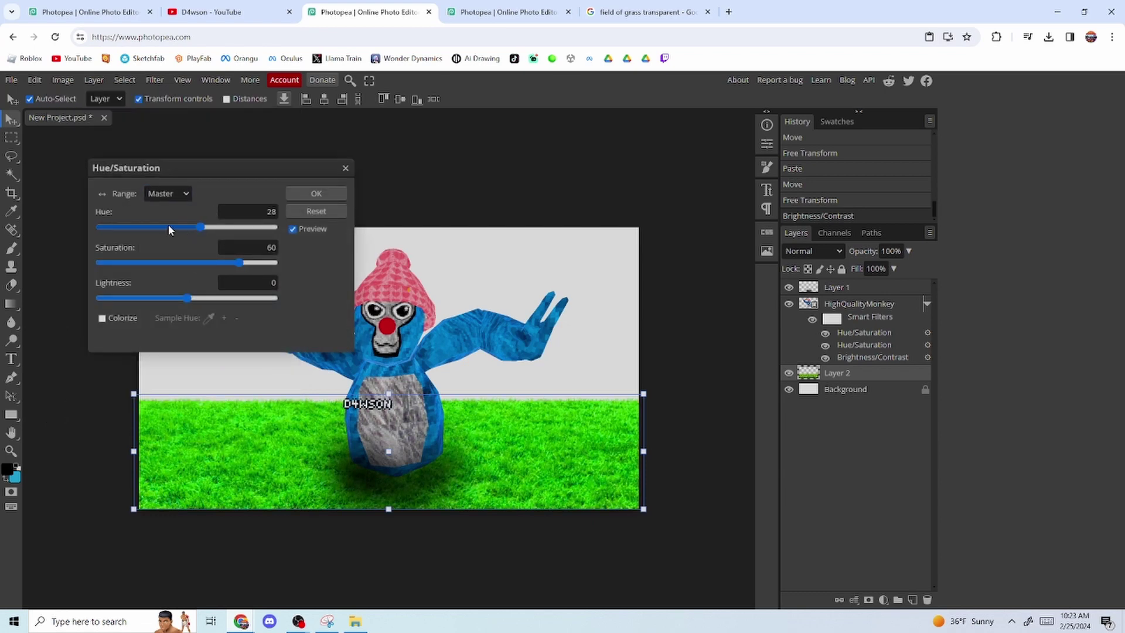
{"action": "left_click", "coordinate": [308, 195]}
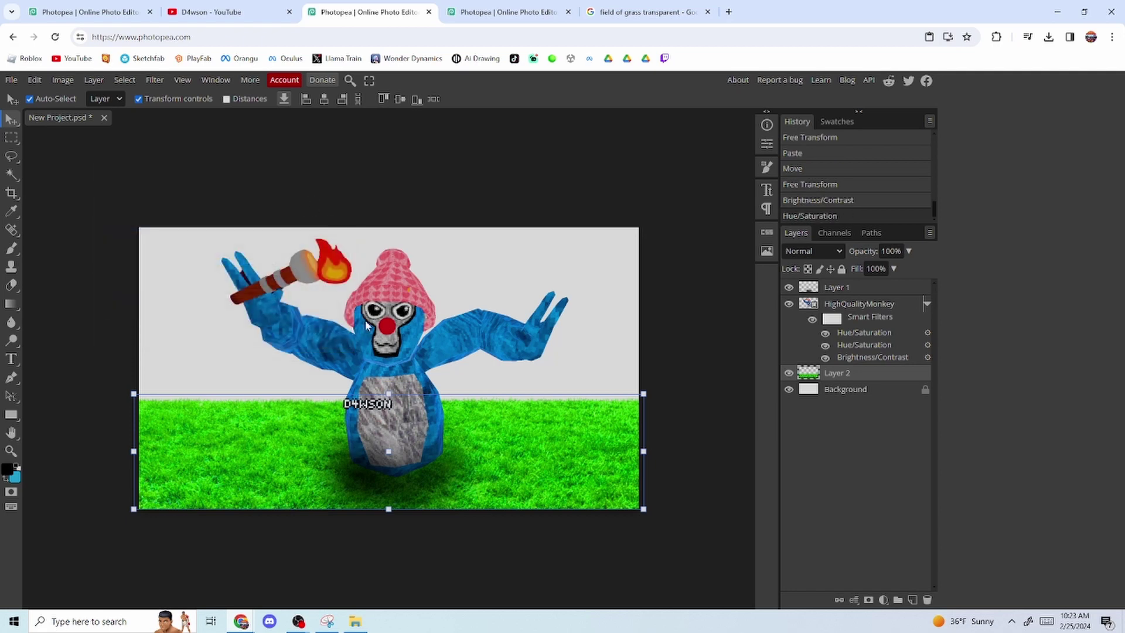
{"action": "left_click", "coordinate": [256, 11]}
{"action": "left_click", "coordinate": [364, 12]}
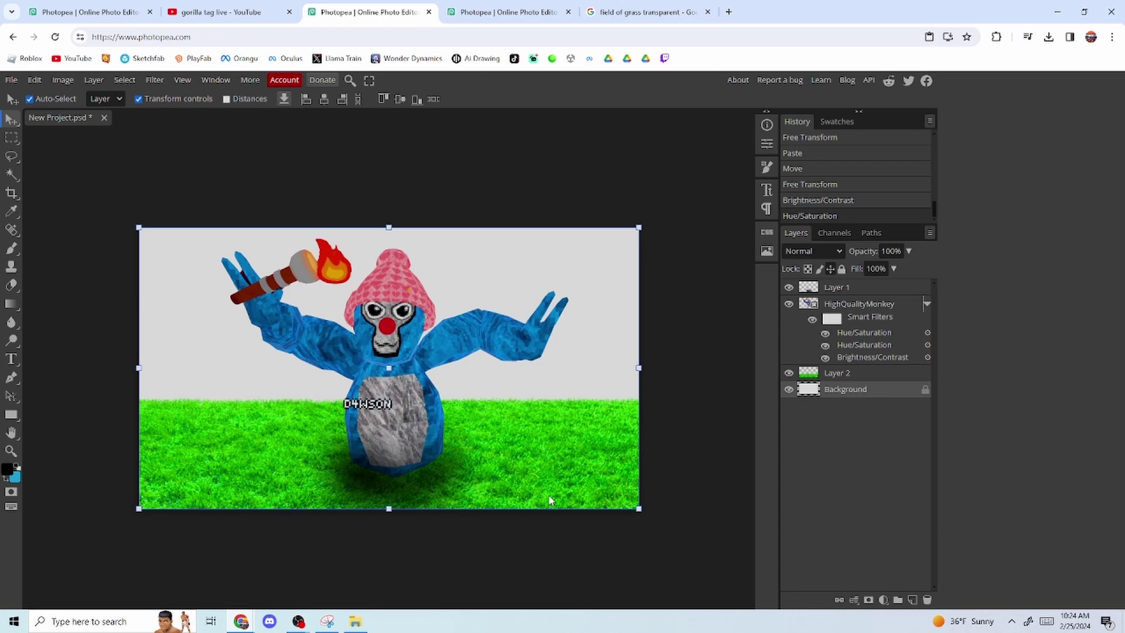
Search 'sky background' images and copy the Wallpapers.com cloudy sky image.
{"action": "left_click", "coordinate": [645, 11]}
{"action": "left_click", "coordinate": [680, 37]}
{"action": "type", "text": "sk"}
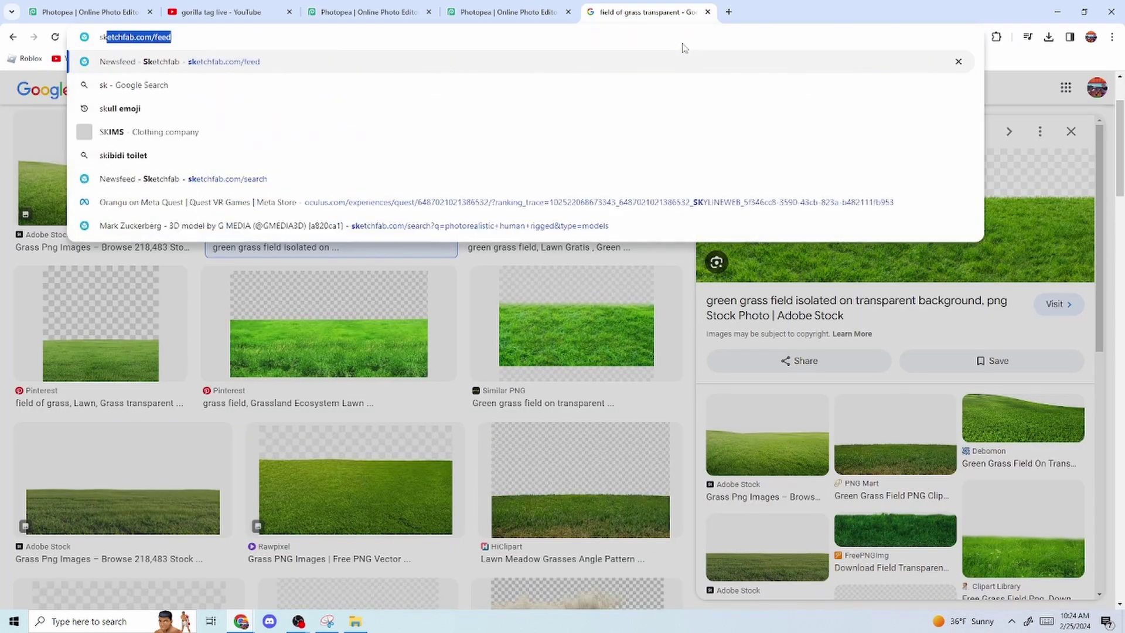
{"action": "type", "text": "y backgr"}
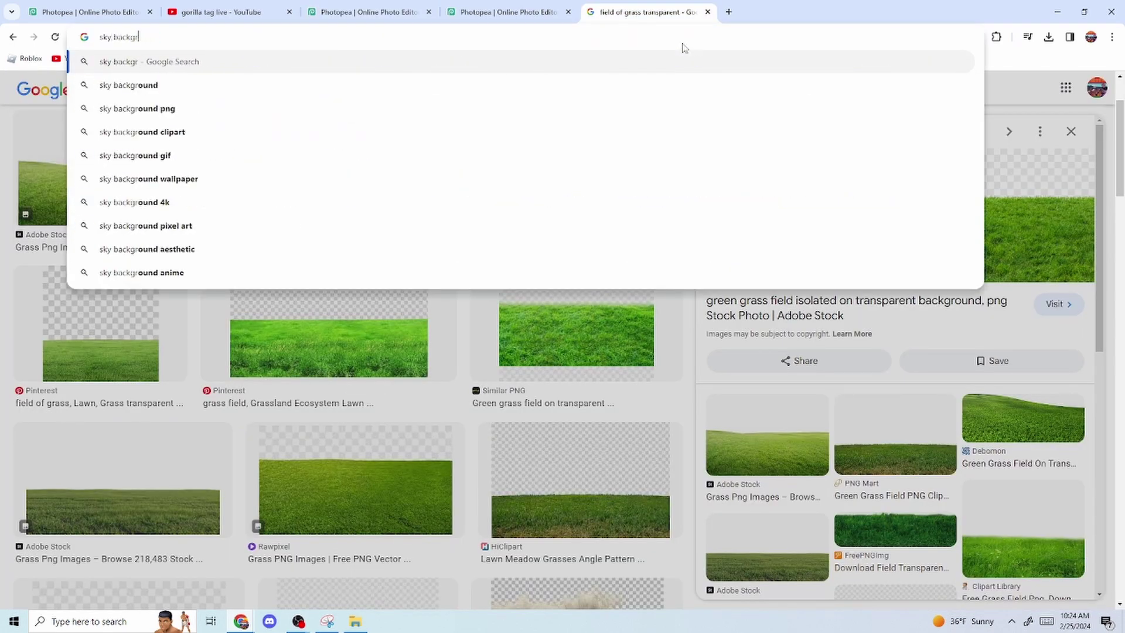
{"action": "type", "text": "ound"}
{"action": "key", "text": "Return"}
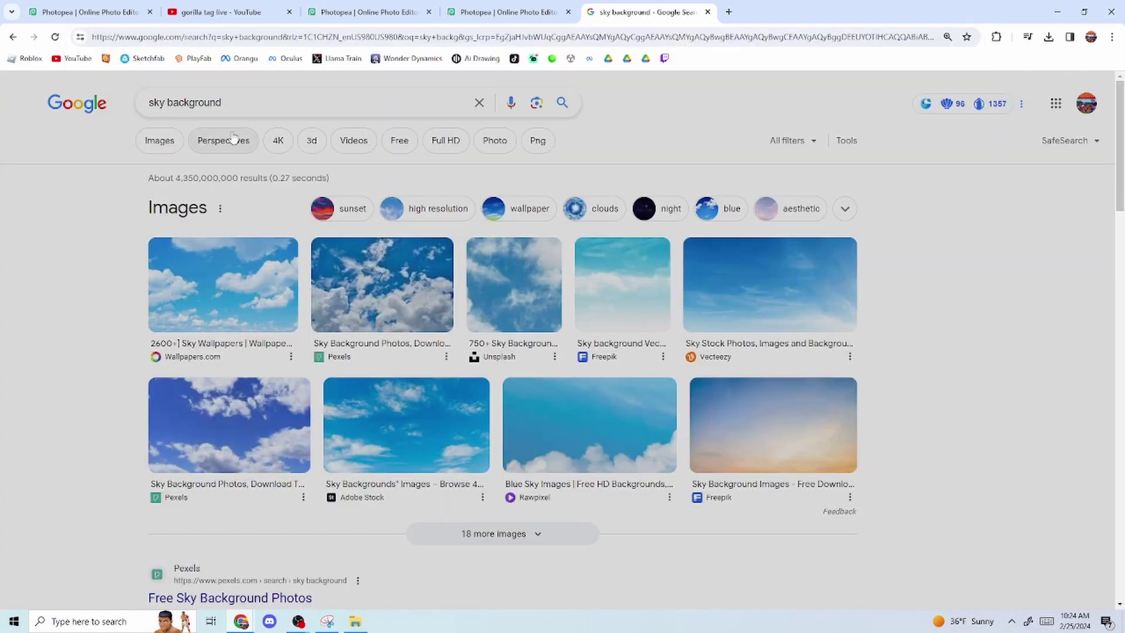
{"action": "left_click", "coordinate": [170, 145]}
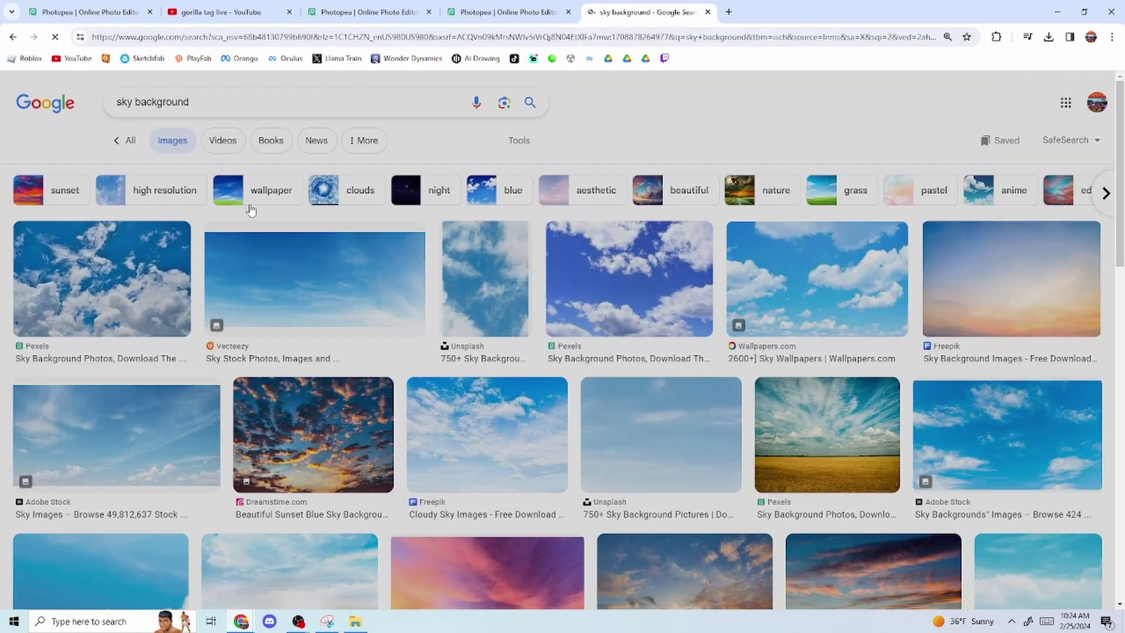
{"action": "left_click", "coordinate": [816, 283]}
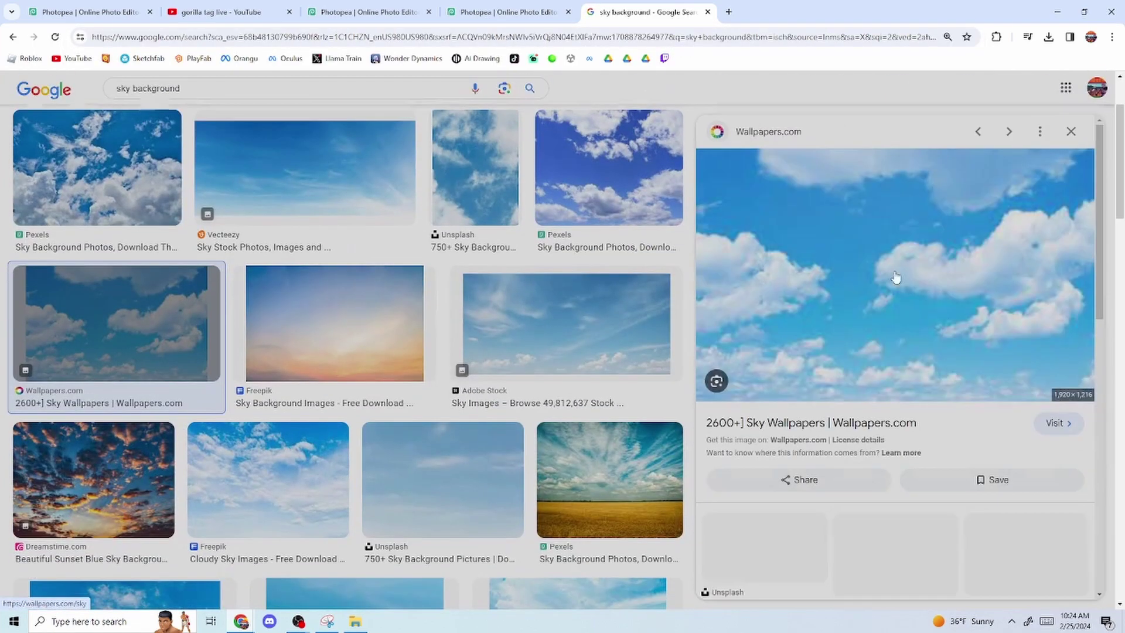
{"action": "right_click", "coordinate": [861, 276]}
{"action": "left_click", "coordinate": [923, 451]}
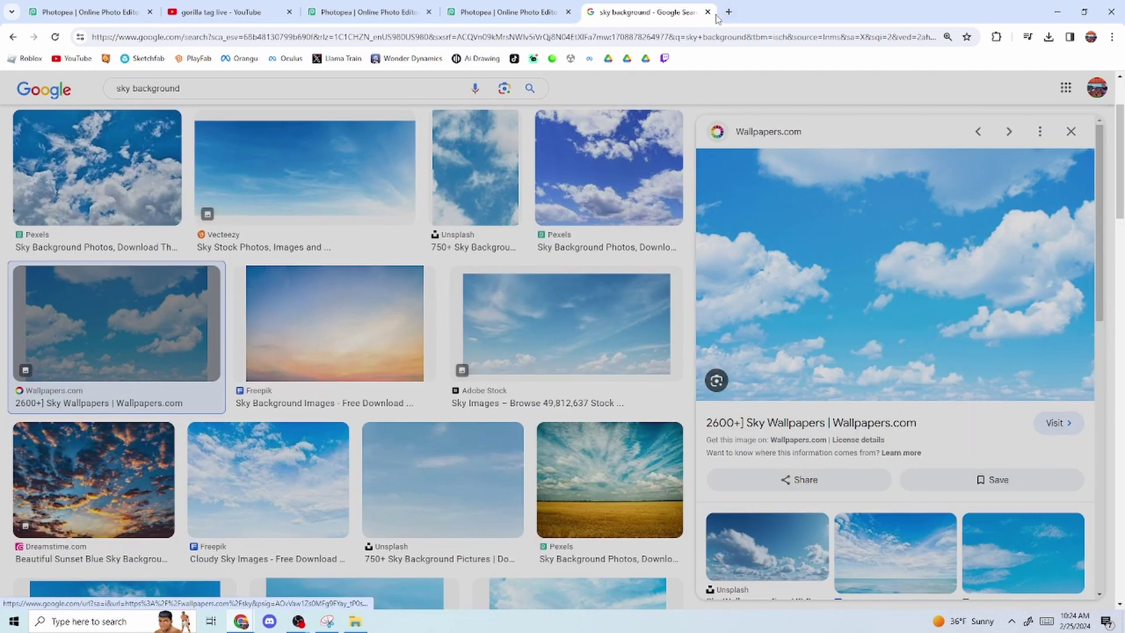
Search Google for an 'image pixelator'.
{"action": "left_click", "coordinate": [719, 33]}
{"action": "type", "text": "image pixelator"}
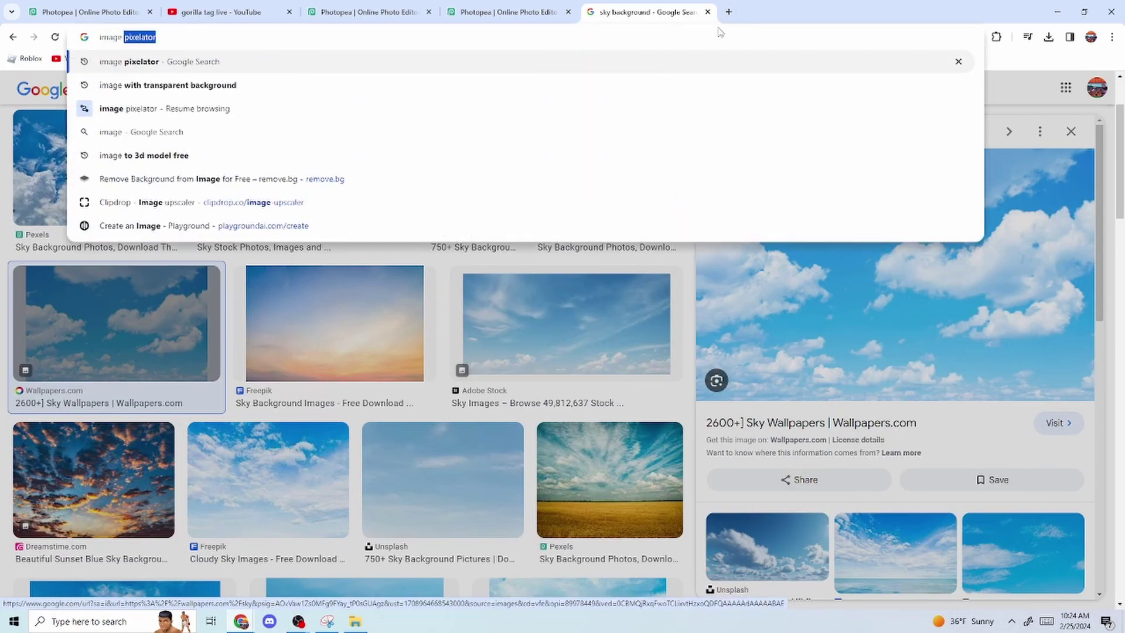
{"action": "key", "text": "Return"}
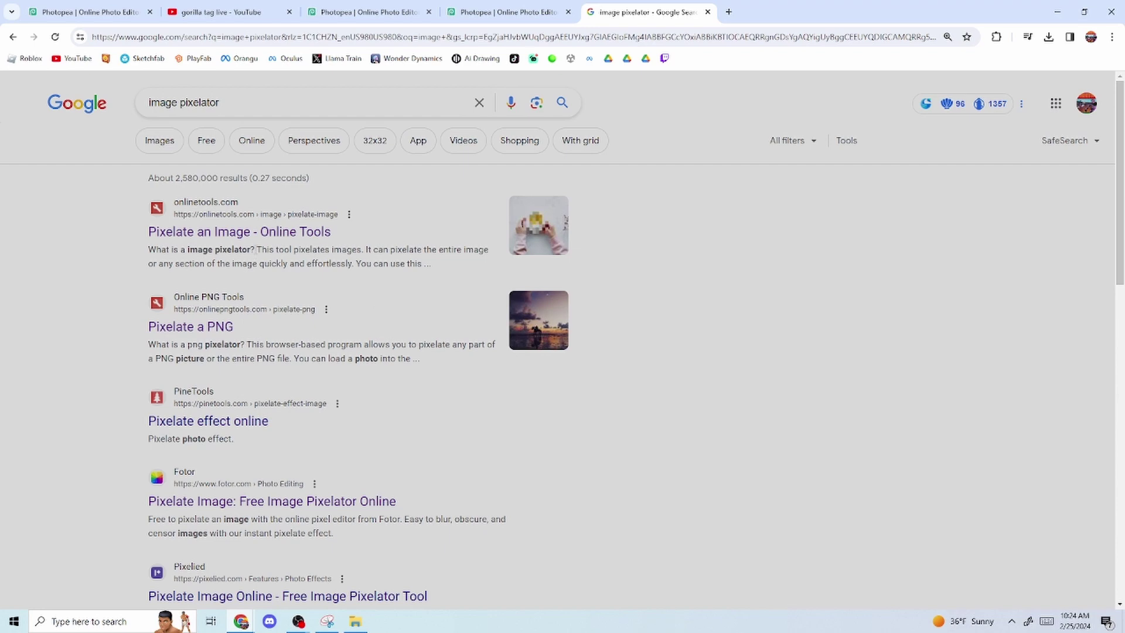
Paste the cloudy sky into OnlineTools' pixelate-image page and save the pixelated result.
{"action": "left_click", "coordinate": [248, 234]}
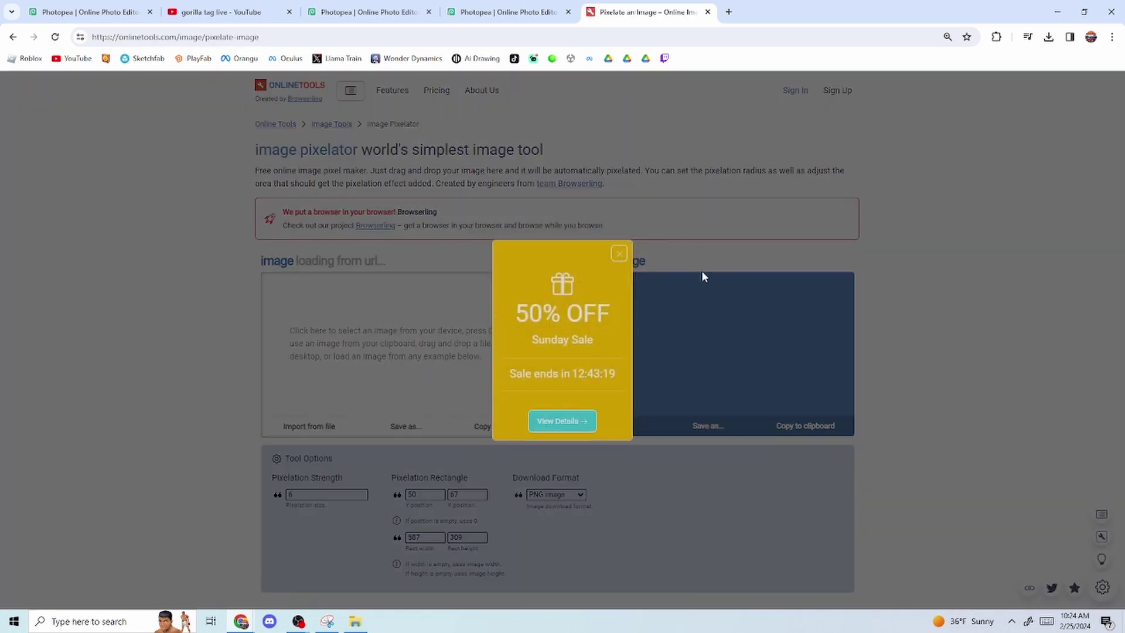
{"action": "left_click", "coordinate": [622, 249]}
{"action": "key", "text": "ctrl+v"}
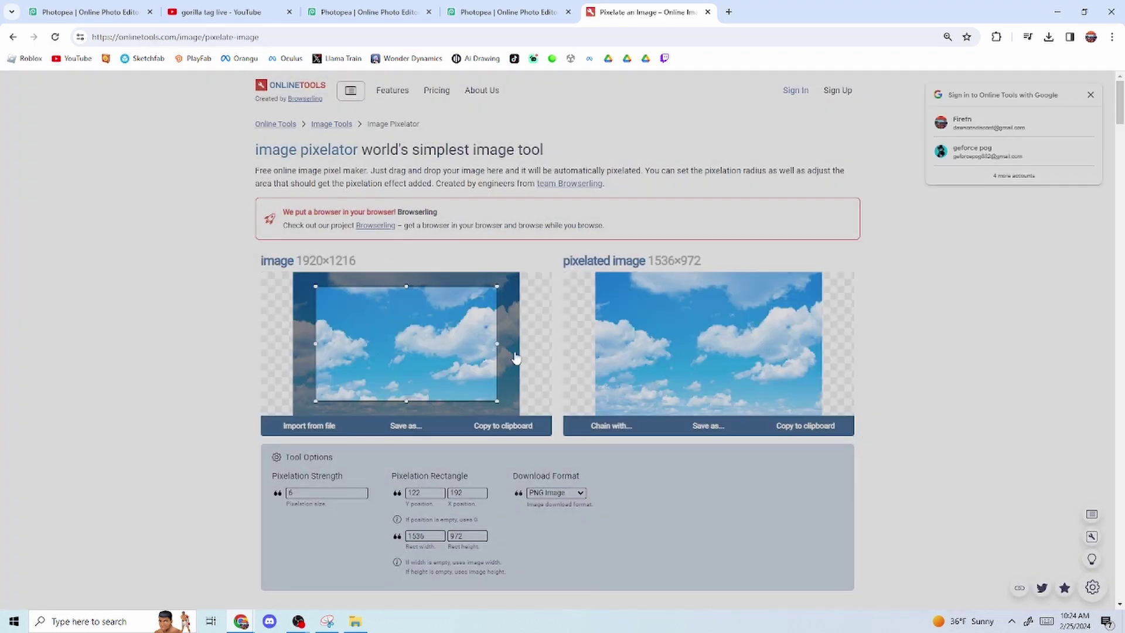
{"action": "right_click", "coordinate": [703, 339]}
{"action": "left_click", "coordinate": [725, 363]}
{"action": "key", "text": "ctrl+3"}
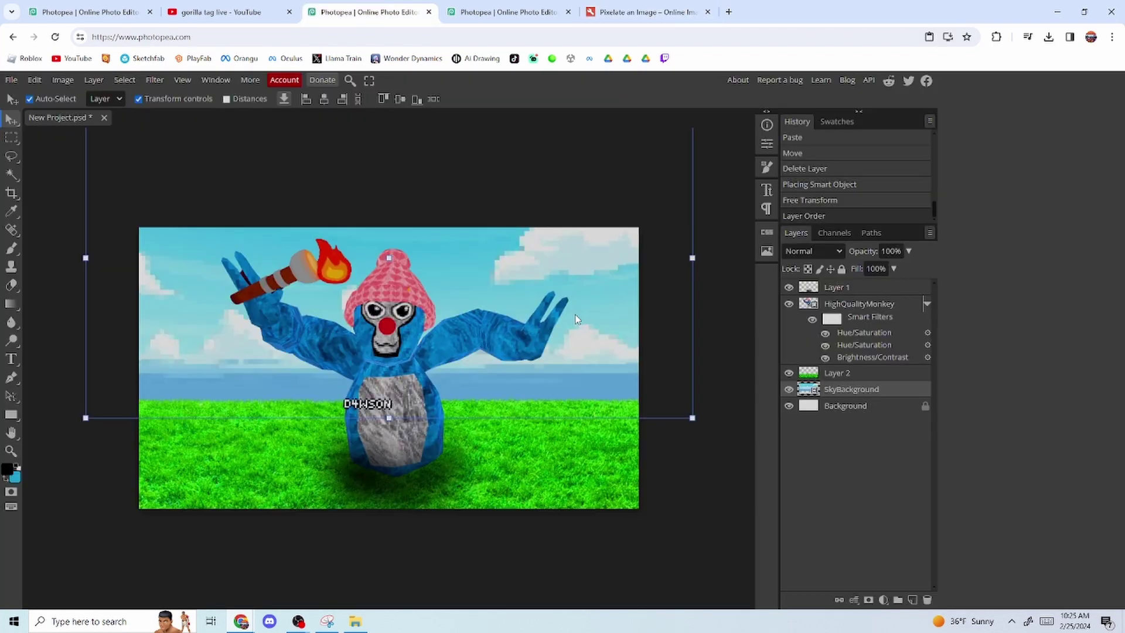
Shift the pixelated sky slightly lower, then browse 'gorilla tag live' YouTube thumbnails for ideas.
{"action": "left_click_drag", "start_coordinate": [577, 318], "coordinate": [582, 354]}
{"action": "left_click", "coordinate": [240, 11]}
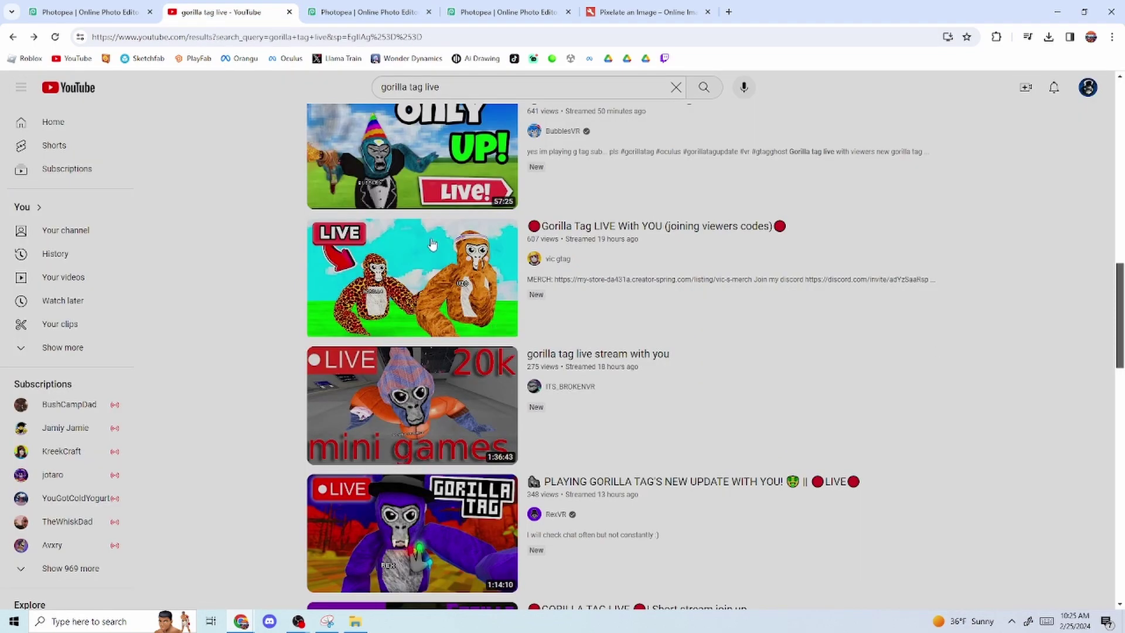
{"action": "scroll", "coordinate": [199, 349], "scroll_direction": "up", "scroll_amount": 3}
{"action": "scroll", "coordinate": [275, 386], "scroll_direction": "up", "scroll_amount": 4}
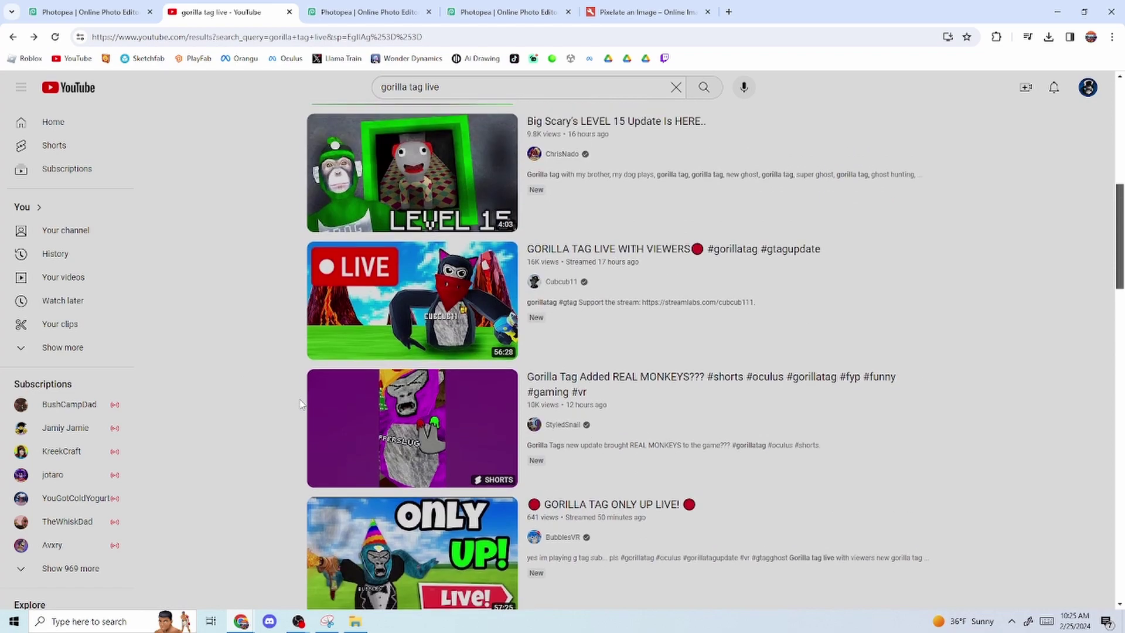
{"action": "scroll", "coordinate": [300, 404], "scroll_direction": "down", "scroll_amount": 3}
{"action": "scroll", "coordinate": [300, 404], "scroll_direction": "up", "scroll_amount": 5}
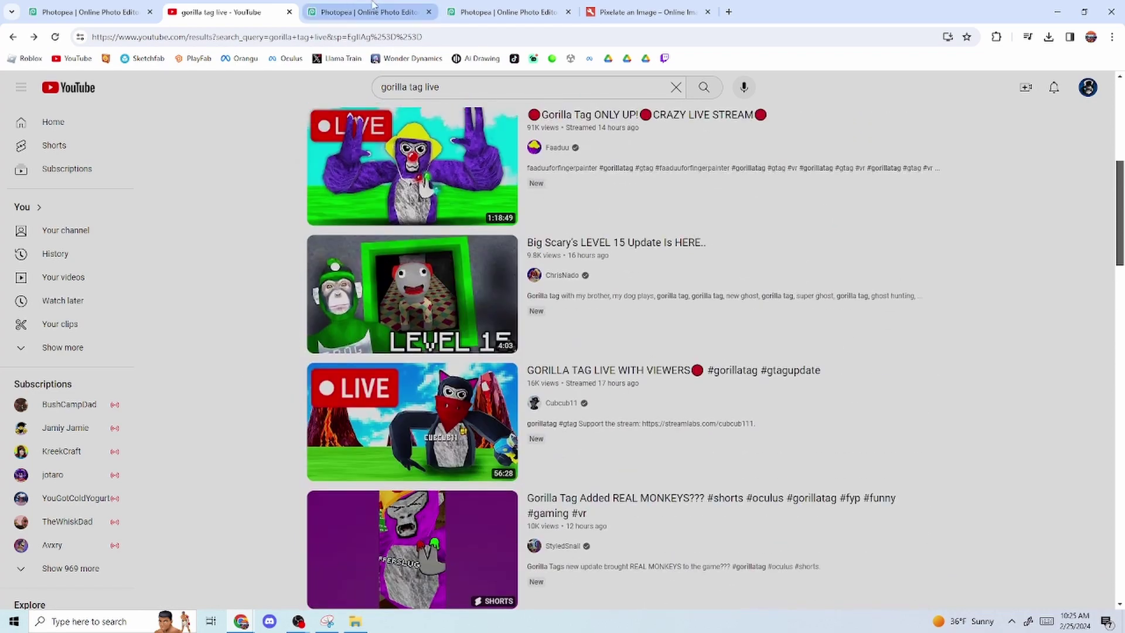
{"action": "left_click", "coordinate": [388, 5]}
{"action": "left_click", "coordinate": [63, 80]}
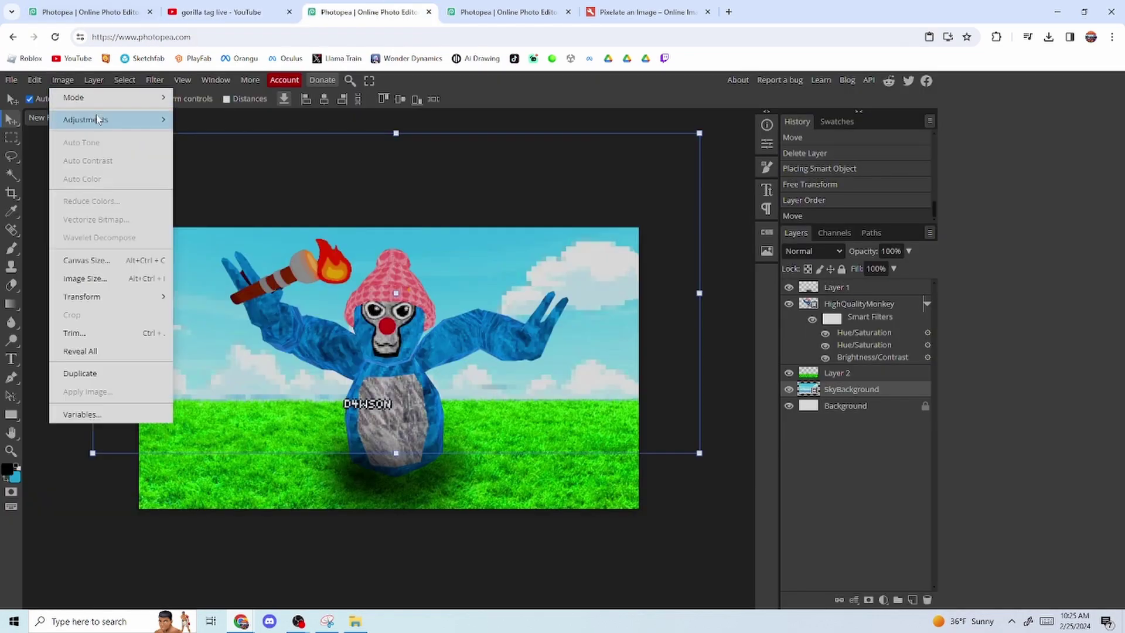
Brighten the pixelated sky and nudge its contrast slightly with Brightness/Contrast.
{"action": "mouse_move", "coordinate": [93, 119]}
{"action": "left_click", "coordinate": [254, 121]}
{"action": "left_click_drag", "start_coordinate": [187, 210], "coordinate": [220, 215]}
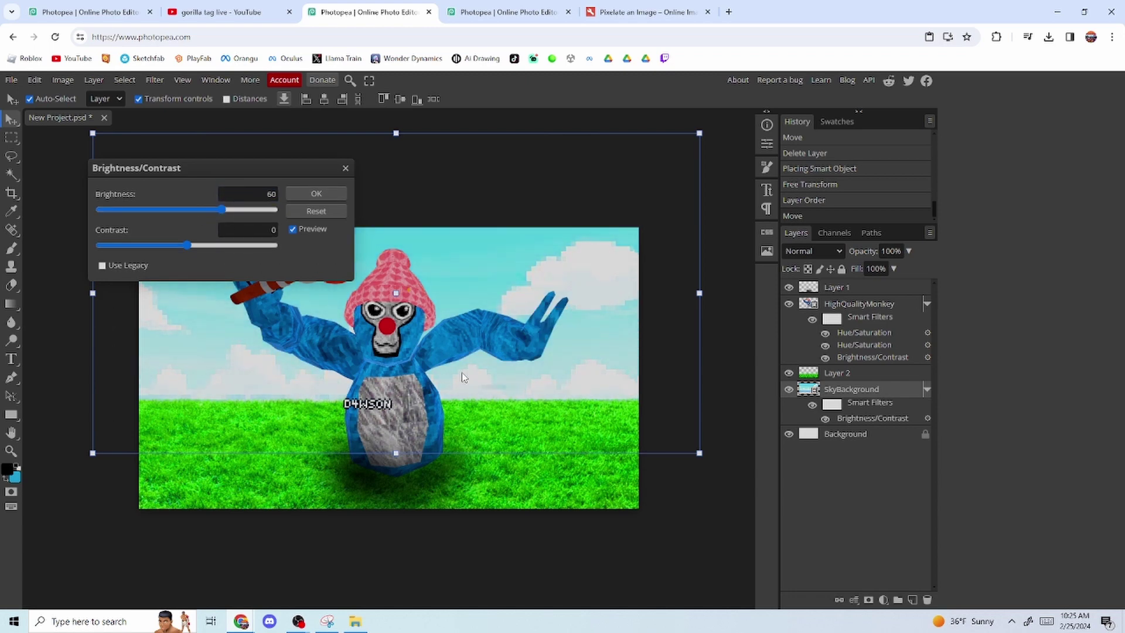
{"action": "mouse_move", "coordinate": [181, 251]}
{"action": "left_mouse_down"}
{"action": "mouse_move", "coordinate": [144, 258]}
{"action": "mouse_move", "coordinate": [187, 253]}
{"action": "left_mouse_up"}
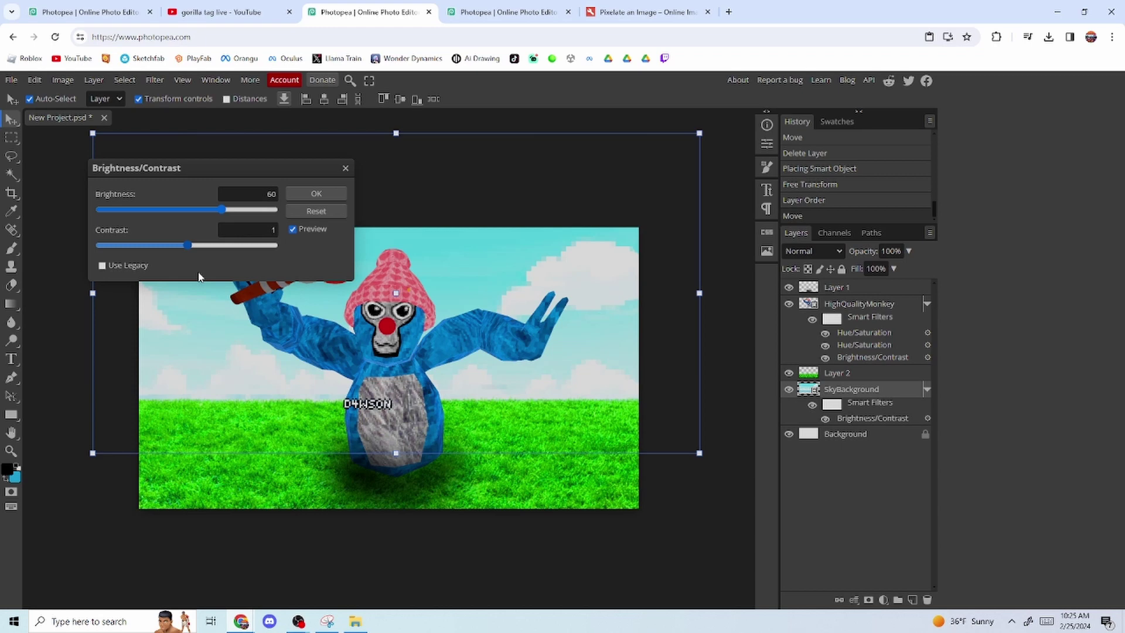
{"action": "left_click", "coordinate": [316, 193]}
Shift the sky's hue tint with Hue/Saturation and move the sky about 37 px left.
{"action": "left_click", "coordinate": [62, 79]}
{"action": "mouse_move", "coordinate": [118, 120]}
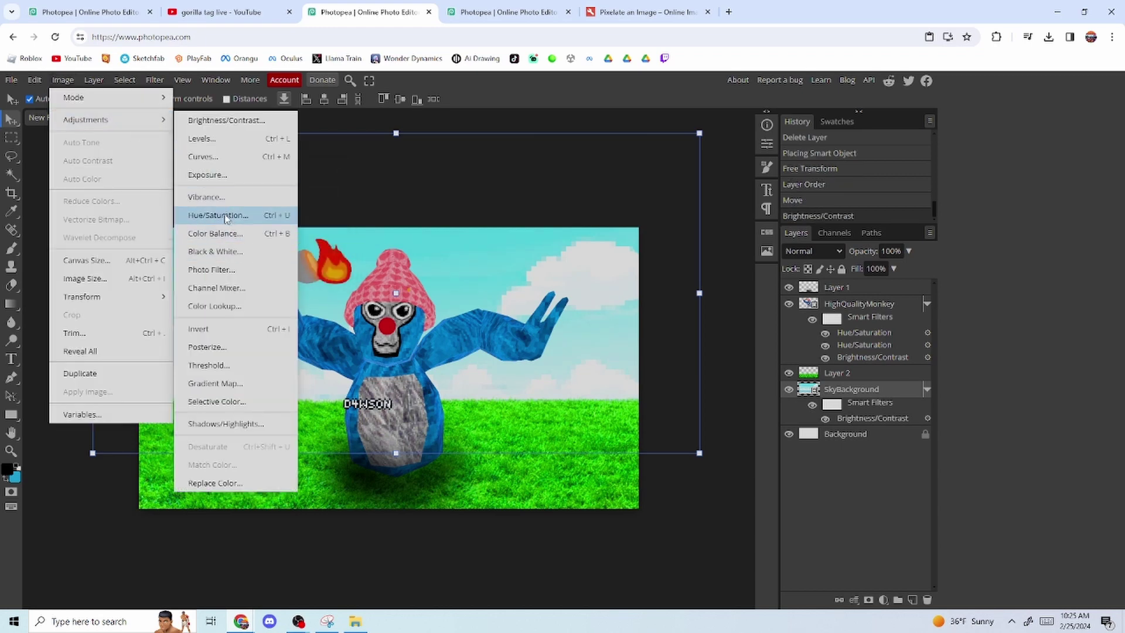
{"action": "left_click", "coordinate": [237, 214]}
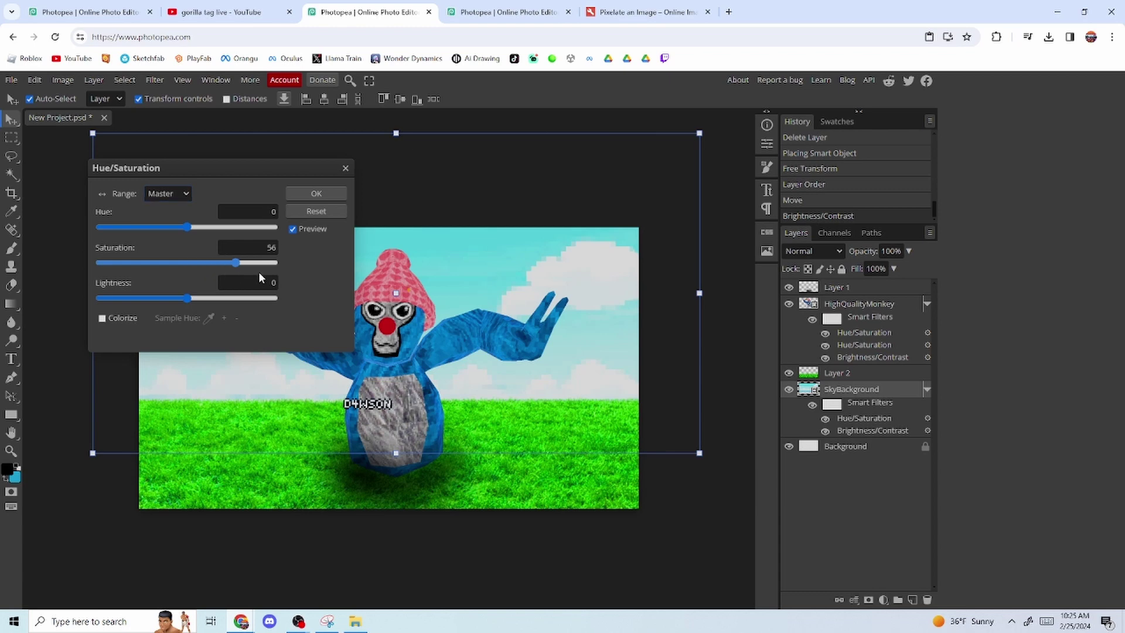
{"action": "left_click_drag", "start_coordinate": [188, 228], "coordinate": [201, 227]}
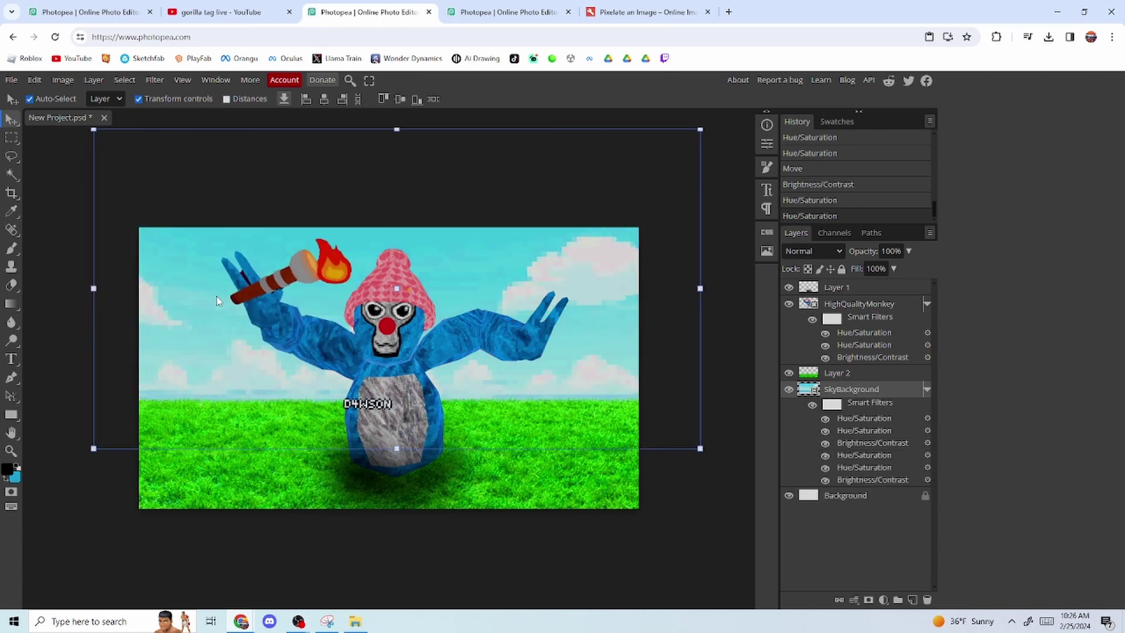
{"action": "mouse_move", "coordinate": [217, 301]}
{"action": "left_mouse_down"}
{"action": "mouse_move", "coordinate": [236, 301]}
{"action": "mouse_move", "coordinate": [195, 299]}
{"action": "left_mouse_up"}
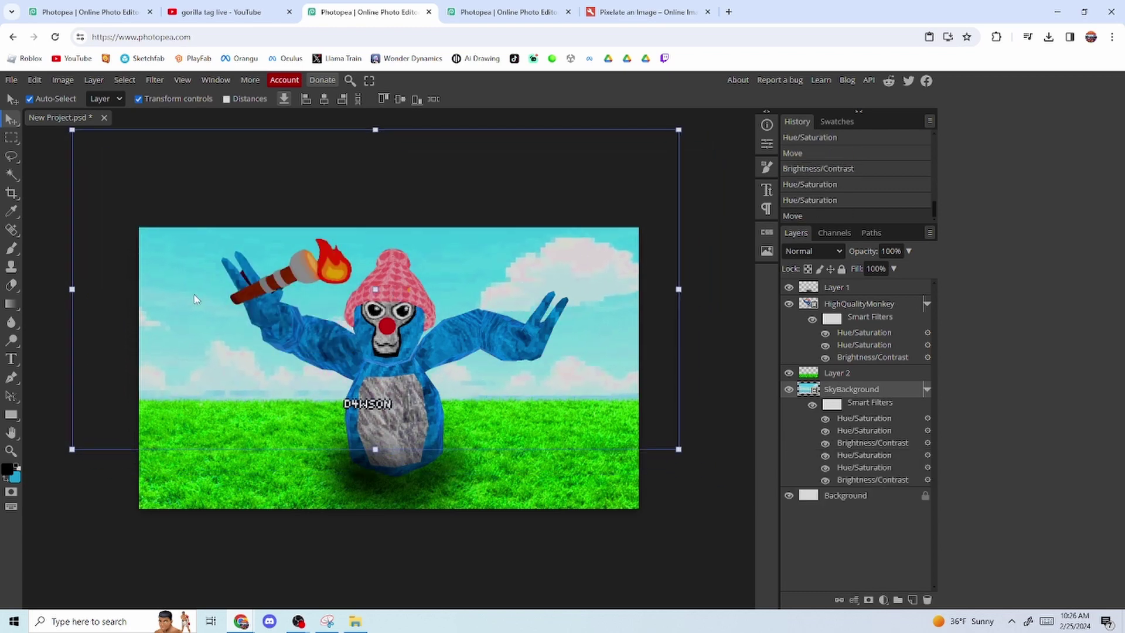
{"action": "left_click", "coordinate": [200, 8]}
Browse the 'gorilla tag live' thumbnails, then return through Photopea to the pixelator page.
{"action": "scroll", "coordinate": [351, 293], "scroll_direction": "up", "scroll_amount": 6}
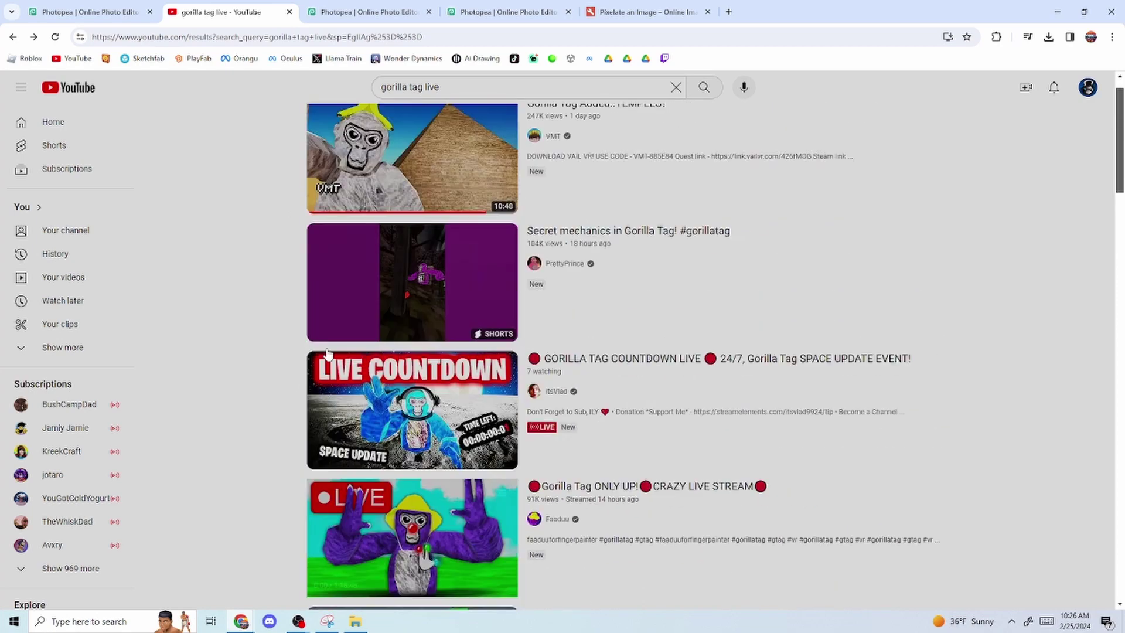
{"action": "scroll", "coordinate": [285, 342], "scroll_direction": "down", "scroll_amount": 10}
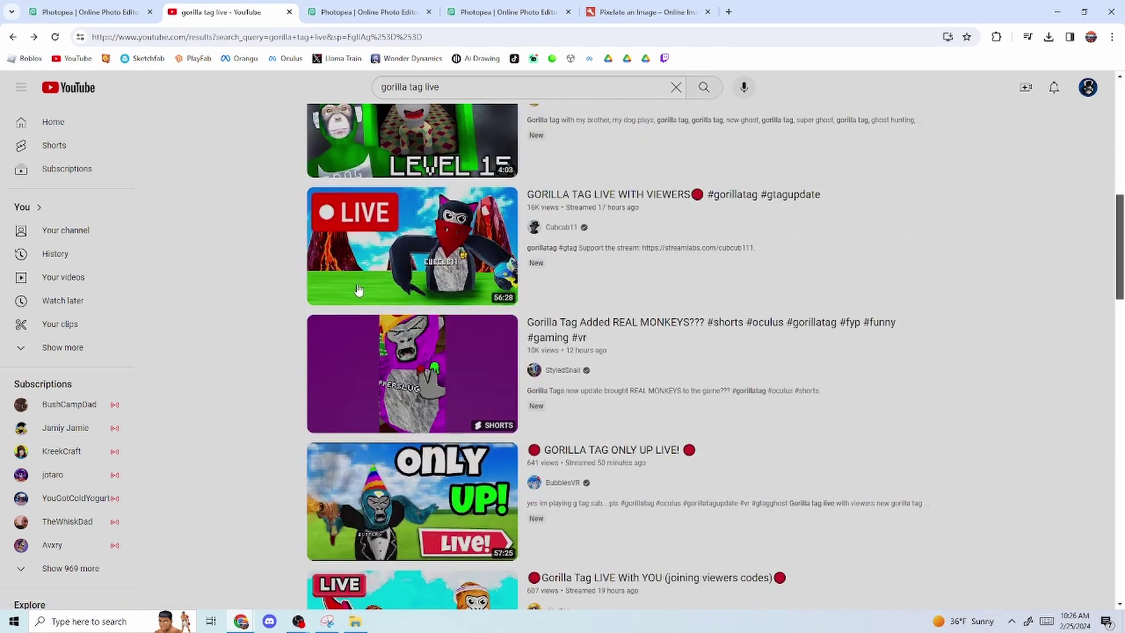
{"action": "left_click", "coordinate": [375, 10]}
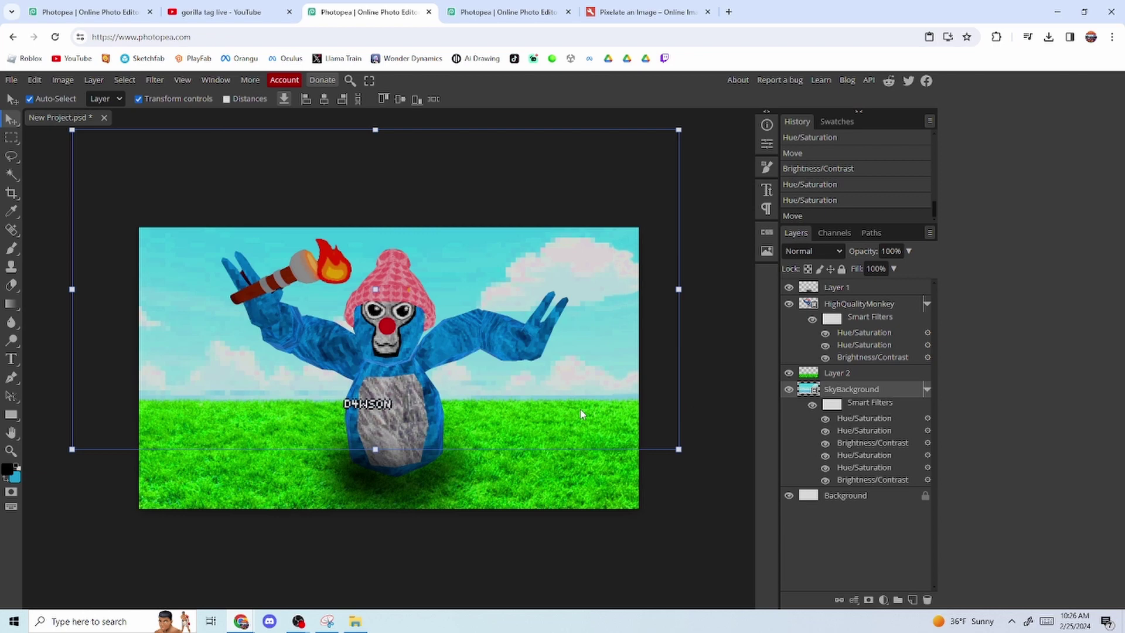
{"action": "left_click", "coordinate": [638, 12]}
Search 'live transparent background' images and copy the red Vecteezy LIVE icon.
{"action": "left_click", "coordinate": [642, 35]}
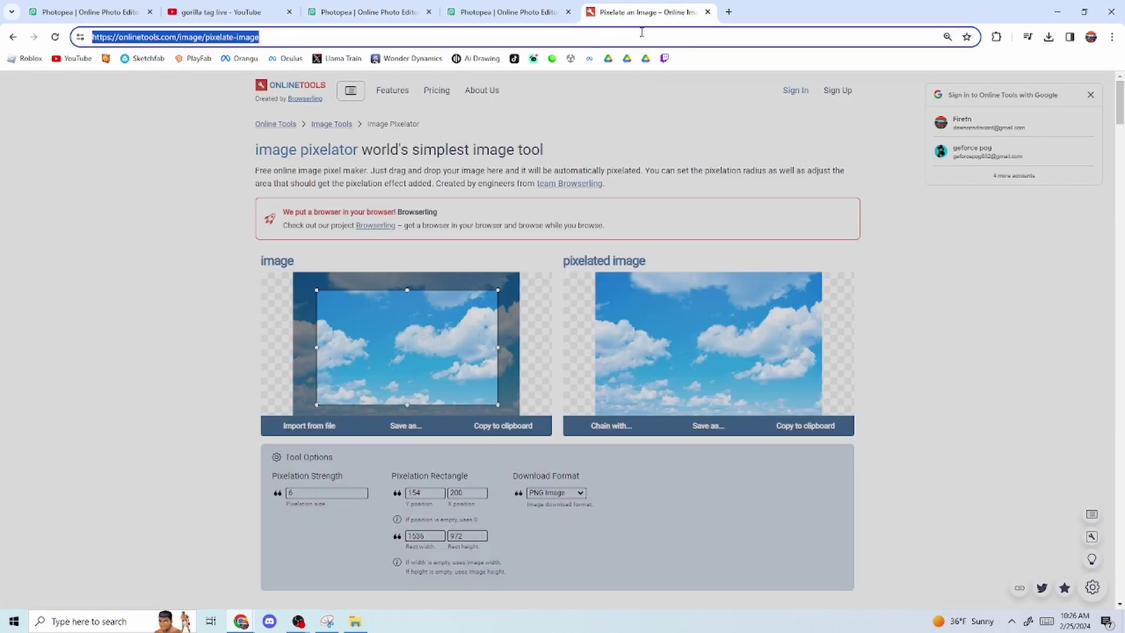
{"action": "type", "text": "live"}
{"action": "key", "text": "Return"}
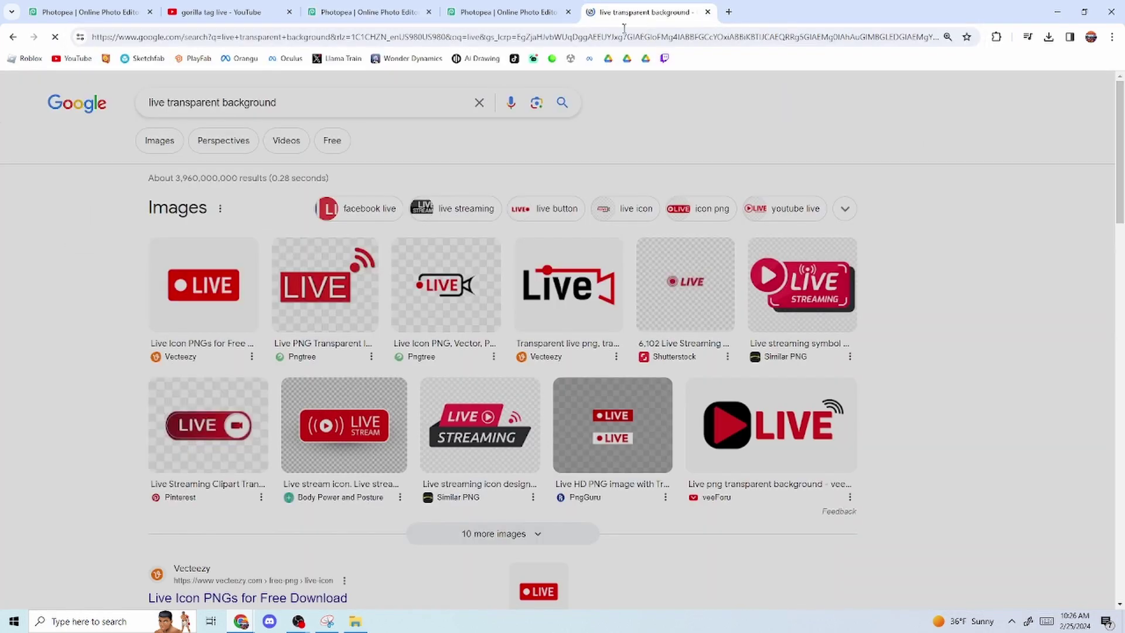
{"action": "left_click", "coordinate": [159, 140]}
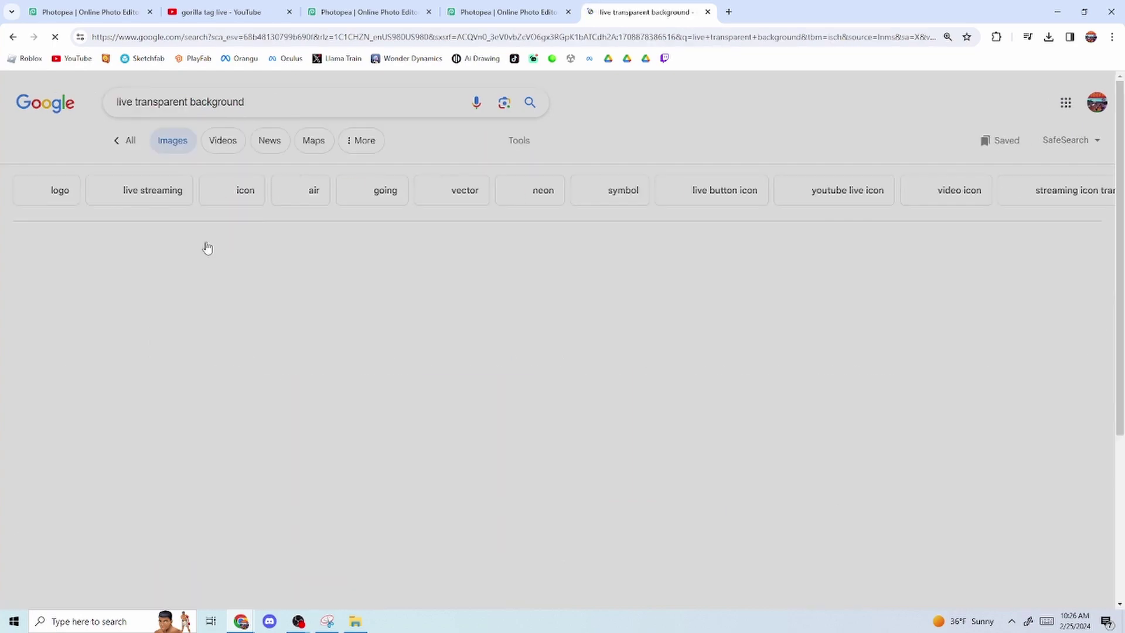
{"action": "left_click", "coordinate": [192, 278]}
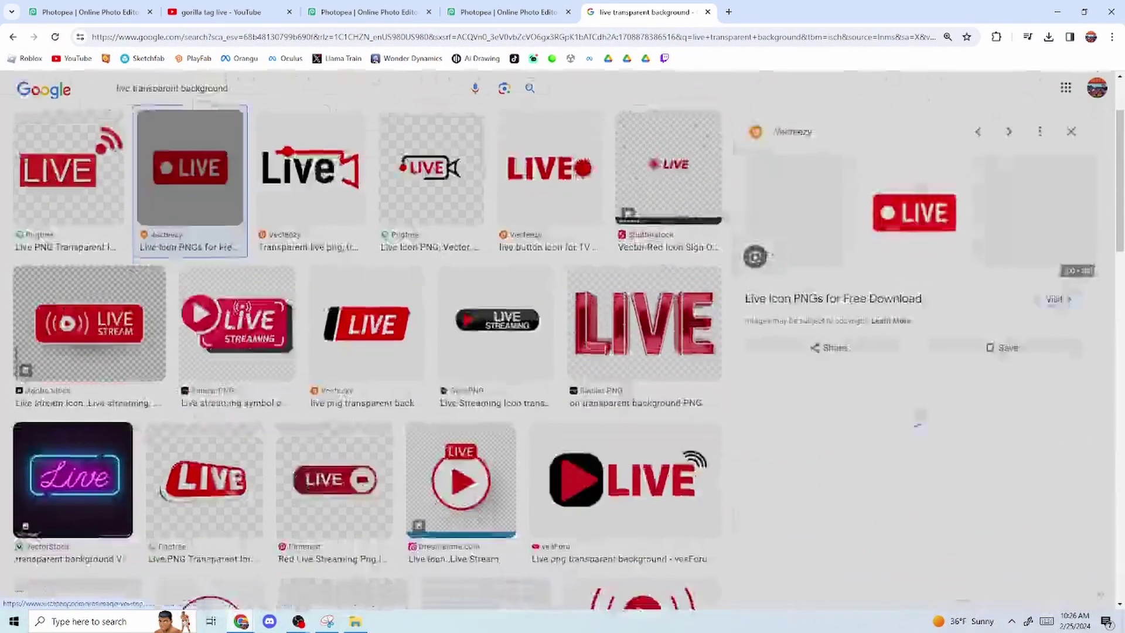
{"action": "right_click", "coordinate": [902, 228]}
{"action": "left_click", "coordinate": [949, 394]}
Paste the LIVE icon, enlarge it, and place it in the top-right corner.
{"action": "left_click", "coordinate": [369, 12]}
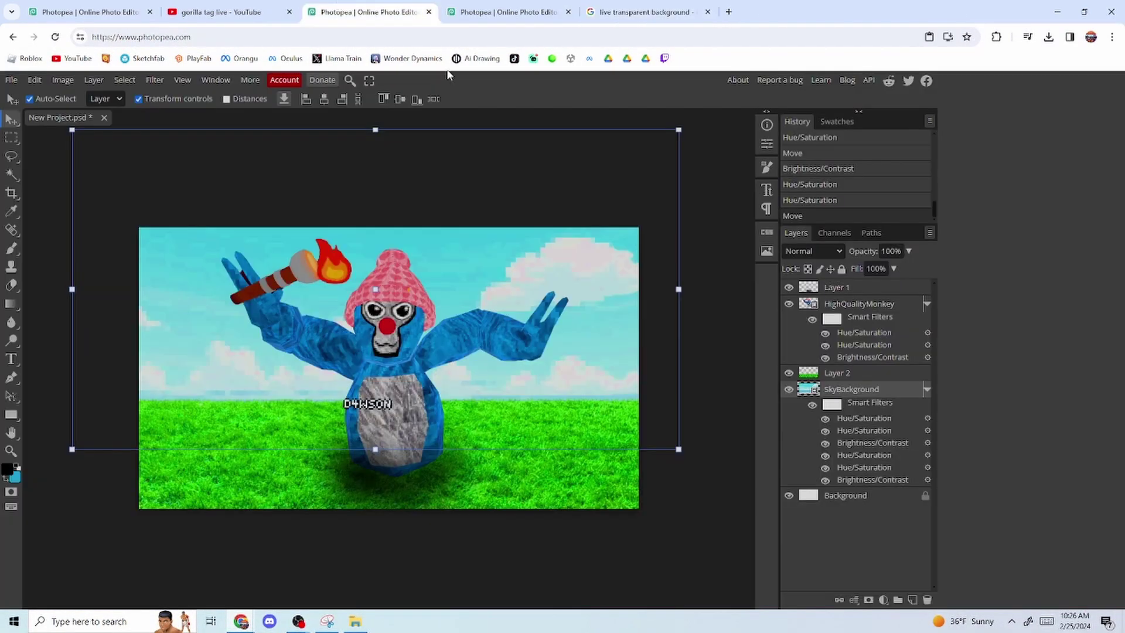
{"action": "key", "text": "ctrl+v"}
{"action": "left_click_drag", "start_coordinate": [350, 329], "coordinate": [93, 181]}
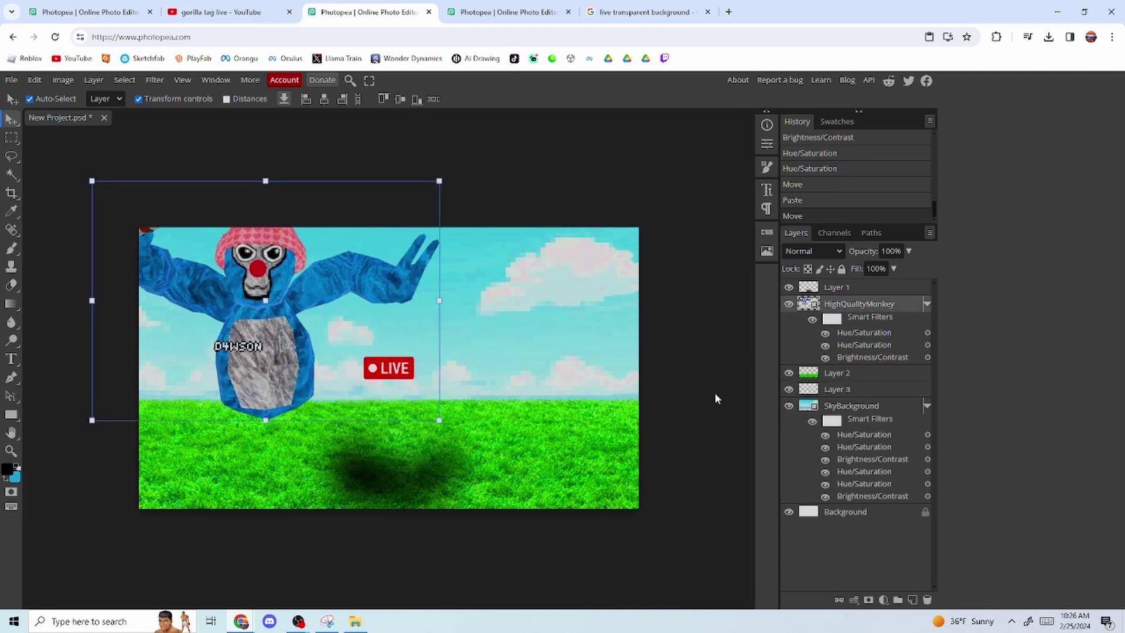
{"action": "left_click_drag", "start_coordinate": [420, 404], "coordinate": [657, 378]}
Give the LIVE badge layer a drop shadow with angle 106 and distance 9.
{"action": "right_click", "coordinate": [840, 392]}
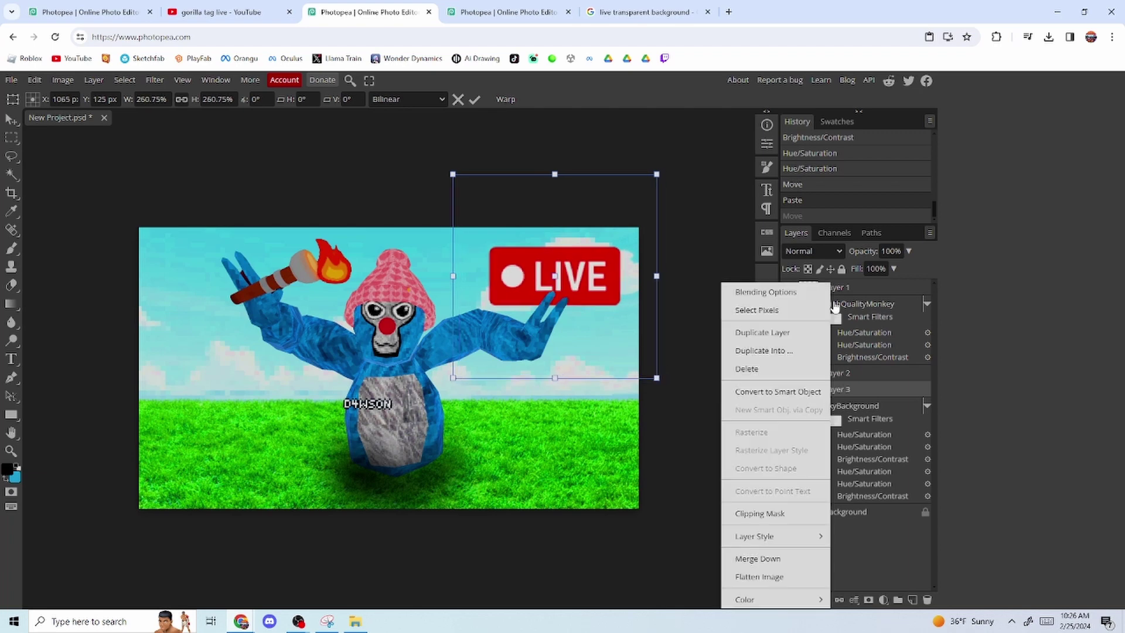
{"action": "left_click", "coordinate": [829, 296]}
{"action": "left_click", "coordinate": [104, 375]}
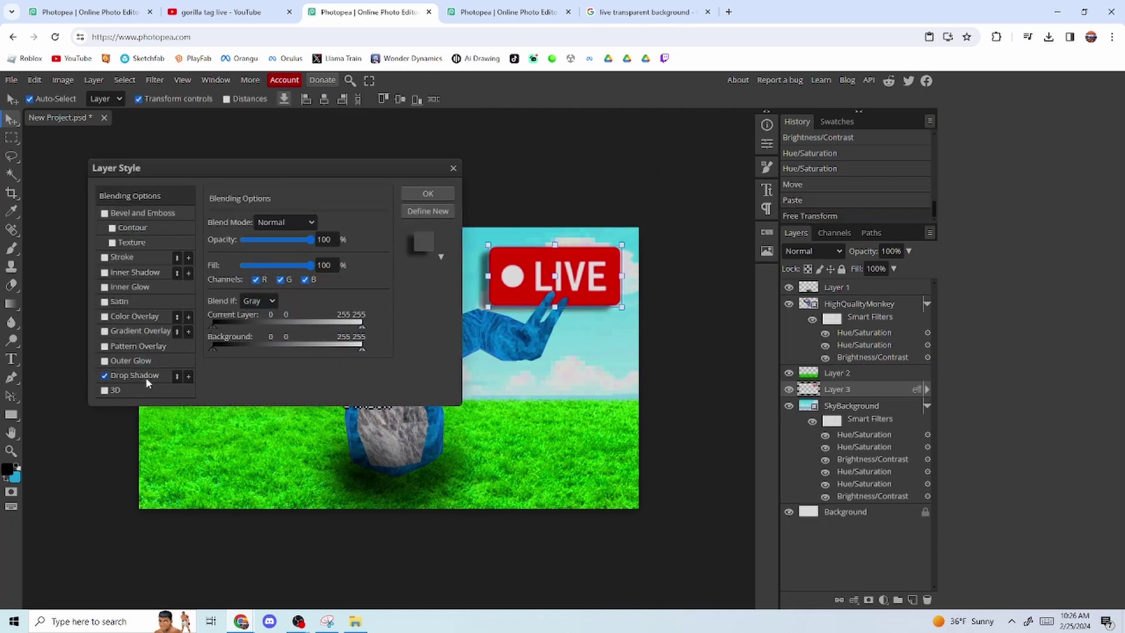
{"action": "left_click", "coordinate": [249, 252]}
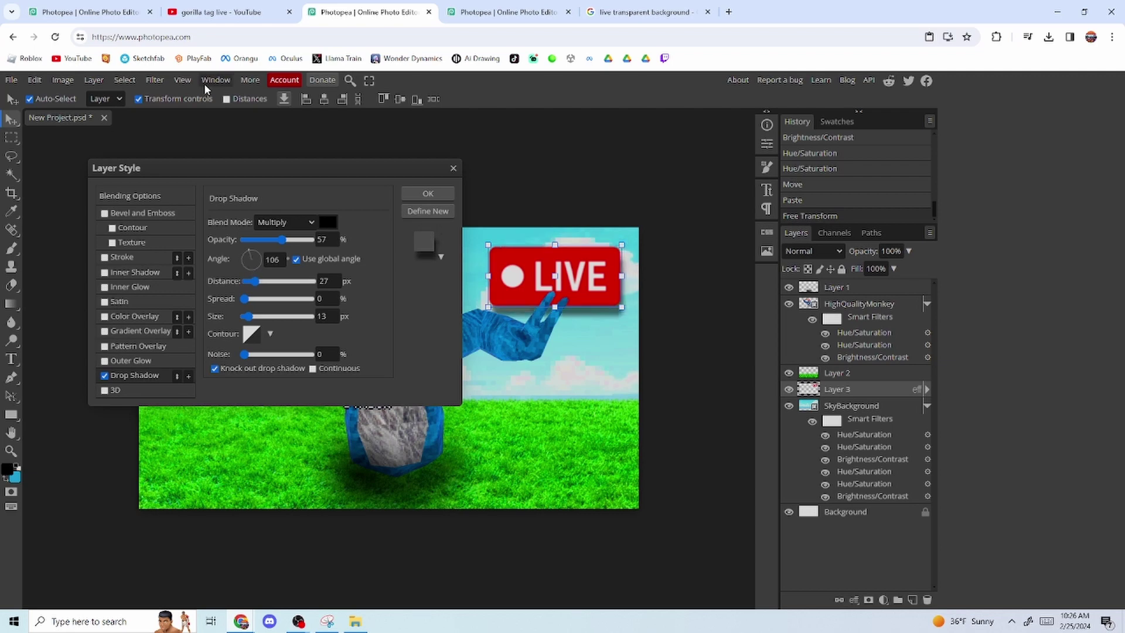
{"action": "left_click_drag", "start_coordinate": [256, 284], "coordinate": [249, 287]}
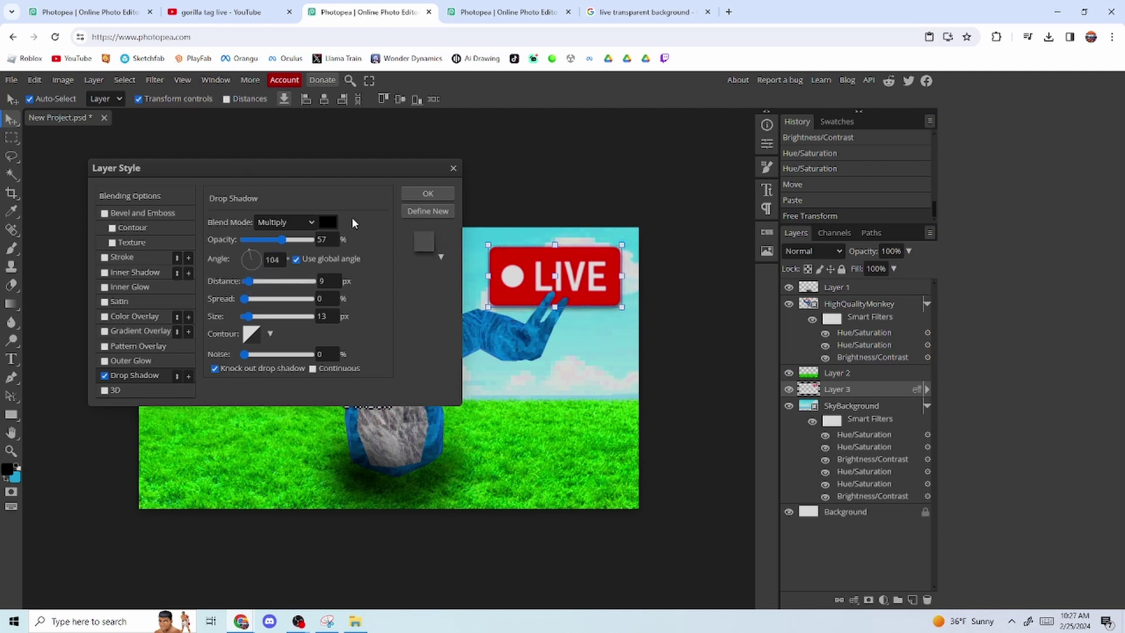
{"action": "left_click", "coordinate": [416, 197]}
Search Google for an 'invisible image' and copy the blank transparent image.
{"action": "left_click", "coordinate": [229, 12]}
{"action": "left_click", "coordinate": [369, 12]}
{"action": "left_click", "coordinate": [644, 11]}
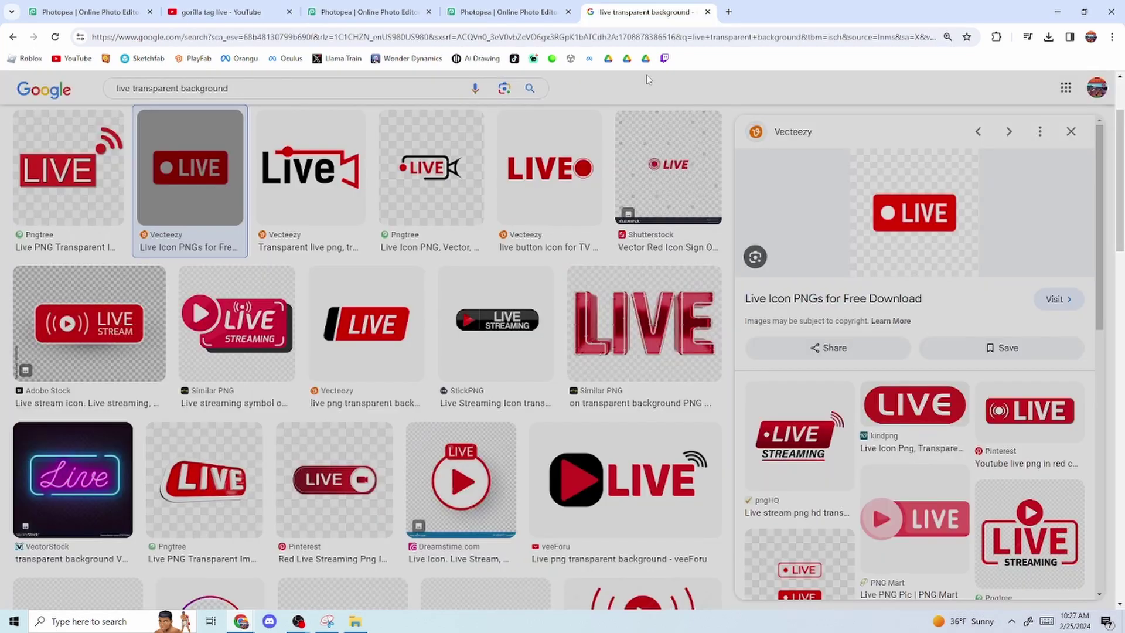
{"action": "left_click", "coordinate": [635, 42]}
{"action": "type", "text": "invi"}
{"action": "key", "text": "Return"}
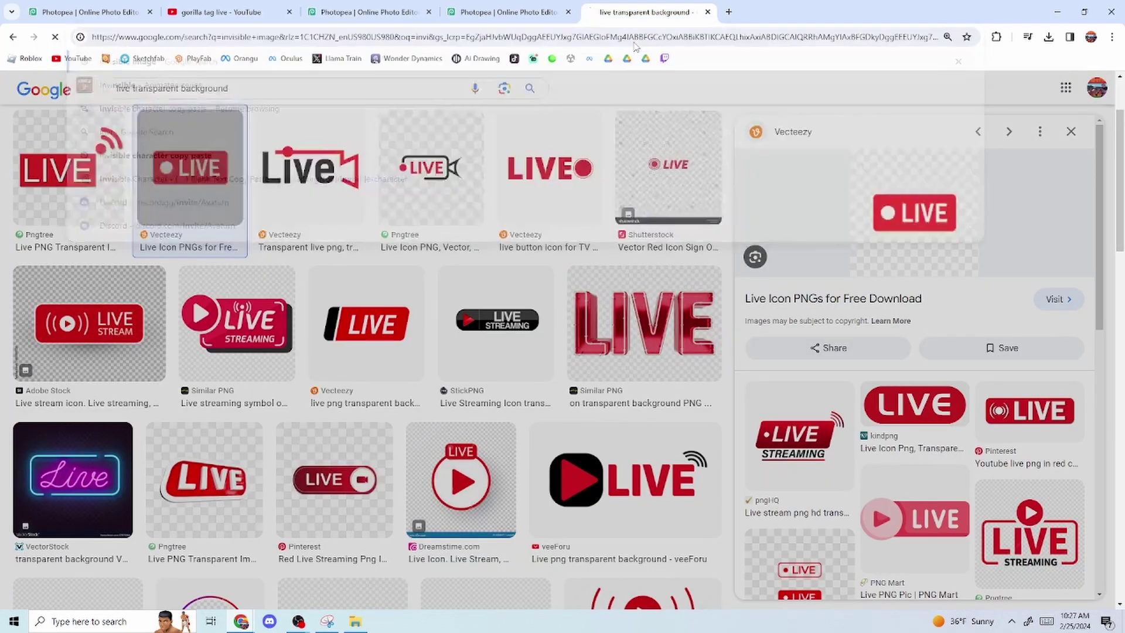
{"action": "left_click", "coordinate": [324, 311]}
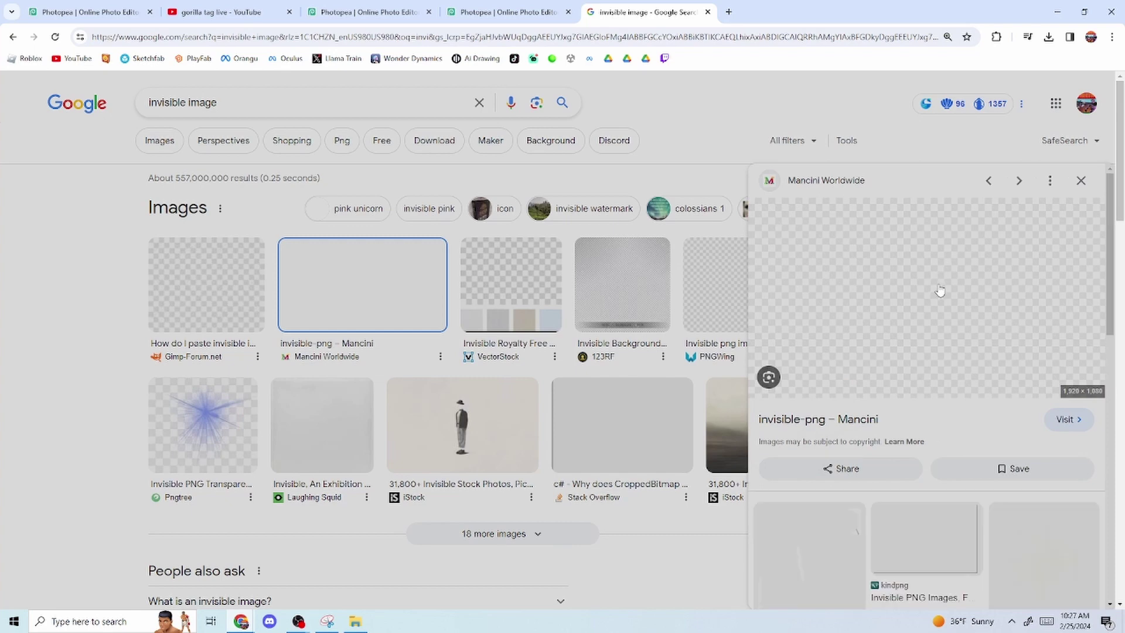
{"action": "right_click", "coordinate": [938, 287]}
{"action": "left_click", "coordinate": [1008, 459]}
Paste the transparent image as an empty layer and set a 4 px black brush.
{"action": "left_click", "coordinate": [410, 12]}
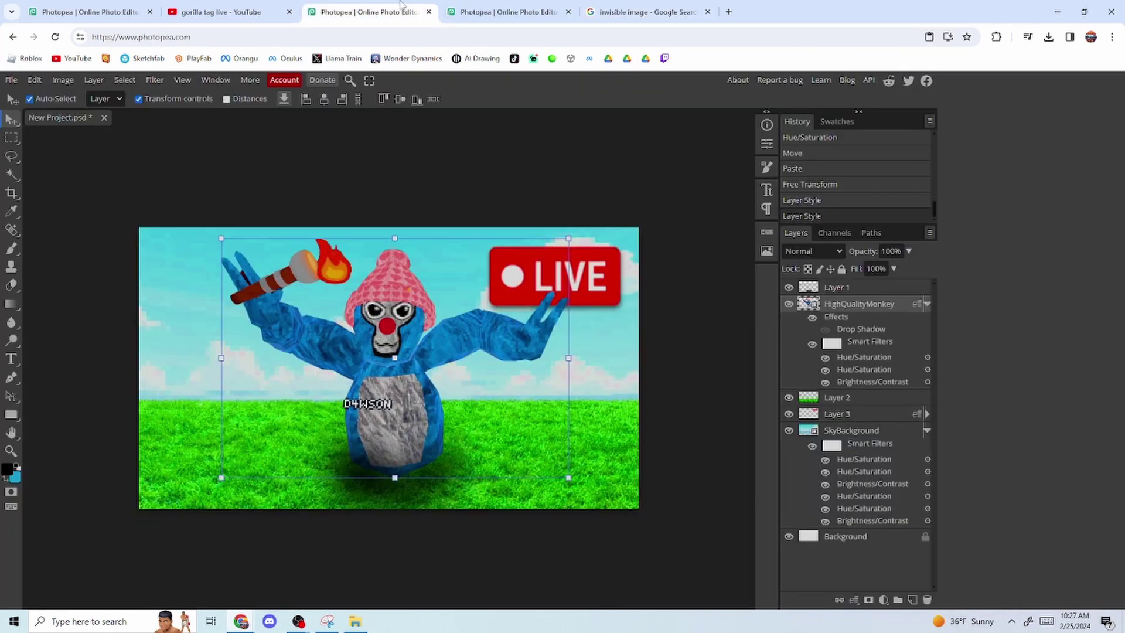
{"action": "key", "text": "ctrl+v"}
{"action": "key", "text": "b"}
{"action": "left_click", "coordinate": [33, 98]}
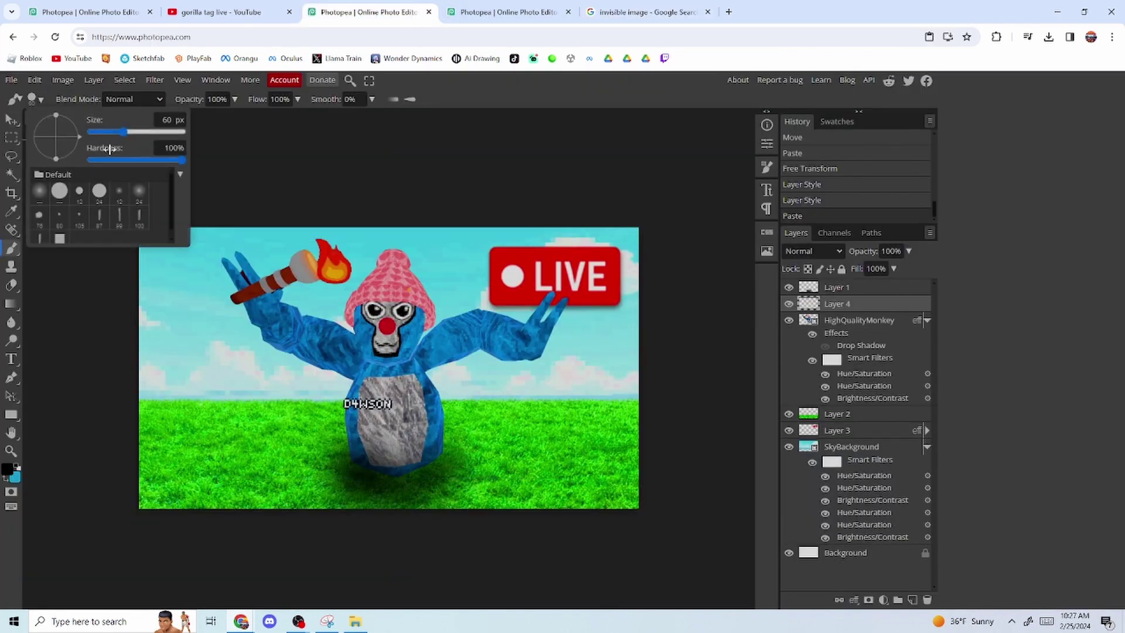
{"action": "left_click", "coordinate": [114, 132]}
{"action": "left_click_drag", "start_coordinate": [107, 138], "coordinate": [101, 137]}
Trace black outlines under both monkey arms and on the raised hand.
{"action": "scroll", "coordinate": [478, 362], "scroll_direction": "left", "scroll_amount": 3}
{"action": "scroll", "coordinate": [479, 361], "scroll_direction": "down", "scroll_amount": 1}
{"action": "scroll", "coordinate": [478, 362], "scroll_direction": "up", "scroll_amount": 1}
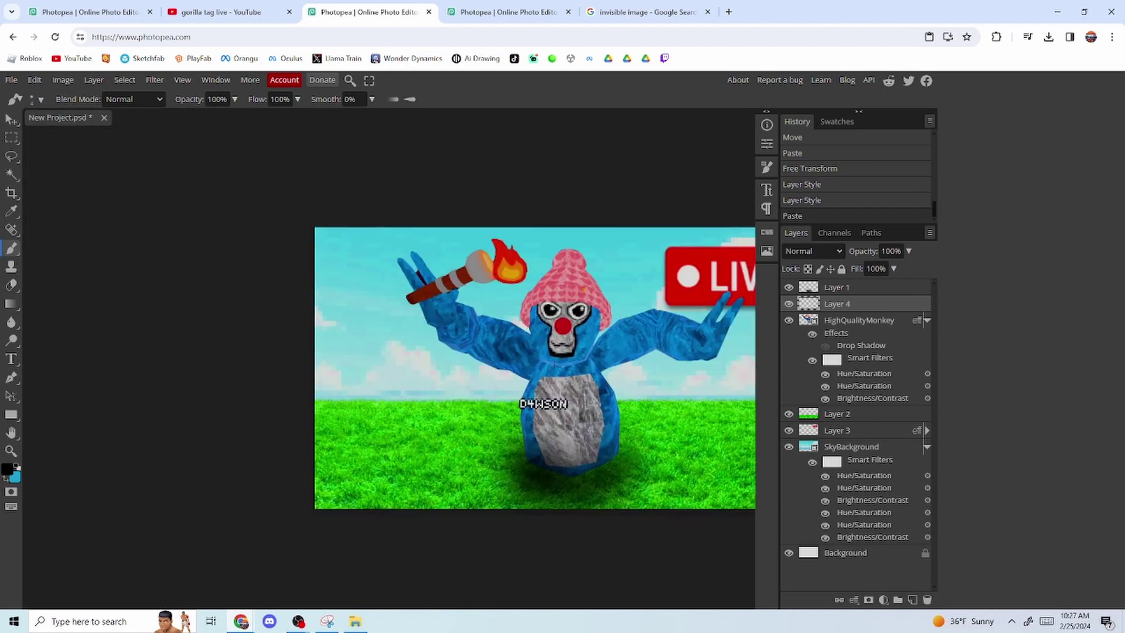
{"action": "scroll", "coordinate": [505, 366], "scroll_direction": "up", "scroll_amount": 3}
{"action": "mouse_move", "coordinate": [265, 235]}
{"action": "left_mouse_down"}
{"action": "mouse_move", "coordinate": [308, 290]}
{"action": "mouse_move", "coordinate": [354, 321]}
{"action": "mouse_move", "coordinate": [573, 408]}
{"action": "left_mouse_up"}
{"action": "scroll", "coordinate": [574, 408], "scroll_direction": "right", "scroll_amount": 5}
{"action": "mouse_move", "coordinate": [264, 384]}
{"action": "left_mouse_down"}
{"action": "mouse_move", "coordinate": [440, 321]}
{"action": "mouse_move", "coordinate": [577, 341]}
{"action": "left_mouse_up"}
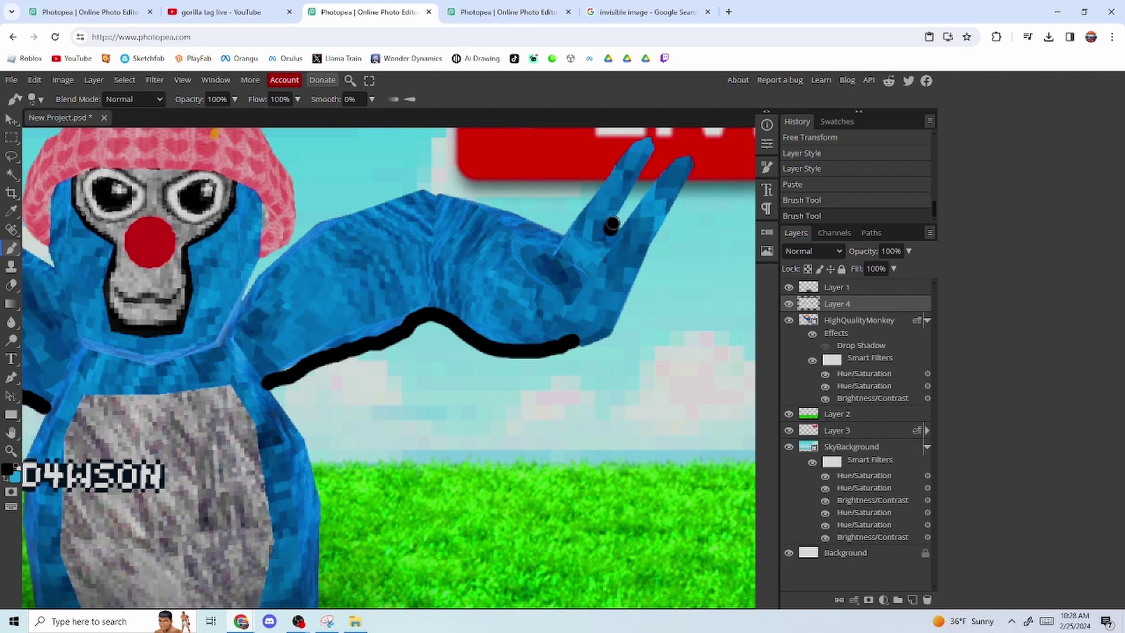
{"action": "left_click", "coordinate": [611, 224]}
{"action": "left_click_drag", "start_coordinate": [580, 271], "coordinate": [557, 258]}
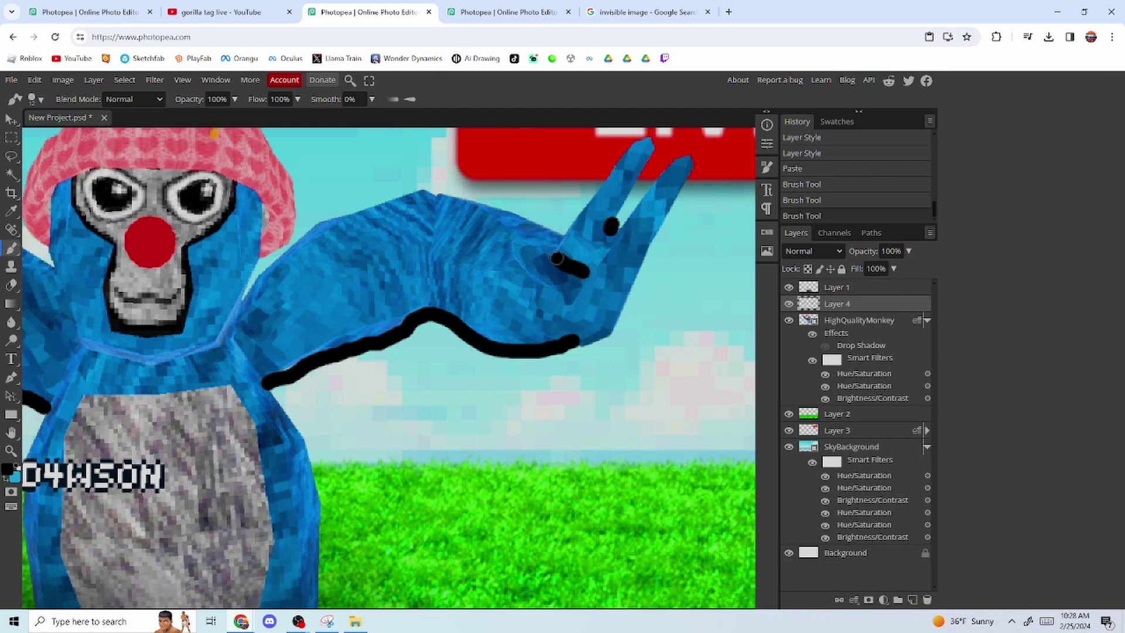
Outline the left and right sides of the monkey's body in black.
{"action": "scroll", "coordinate": [557, 258], "scroll_direction": "left", "scroll_amount": 3}
{"action": "scroll", "coordinate": [386, 293], "scroll_direction": "up", "scroll_amount": 2}
{"action": "left_click", "coordinate": [35, 99]}
{"action": "key", "text": "Escape"}
{"action": "scroll", "coordinate": [387, 352], "scroll_direction": "right", "scroll_amount": 1}
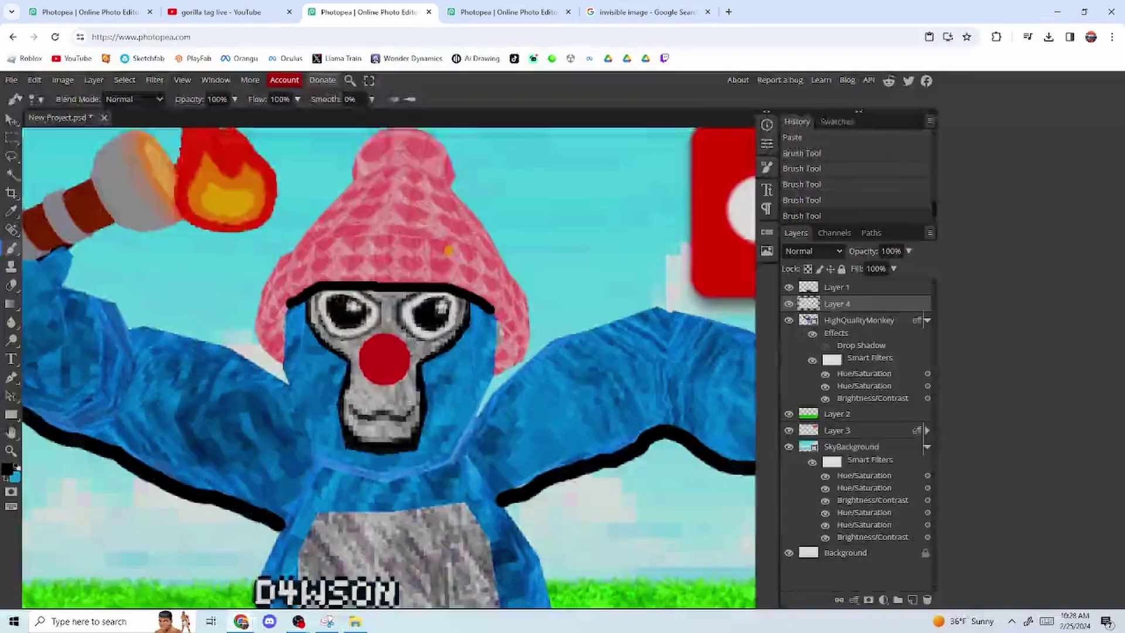
{"action": "scroll", "coordinate": [387, 352], "scroll_direction": "down", "scroll_amount": 5}
{"action": "mouse_move", "coordinate": [516, 231]}
{"action": "left_mouse_down"}
{"action": "mouse_move", "coordinate": [537, 264]}
{"action": "mouse_move", "coordinate": [554, 408]}
{"action": "left_mouse_up"}
{"action": "left_click_drag", "start_coordinate": [256, 283], "coordinate": [264, 412]}
{"action": "scroll", "coordinate": [417, 455], "scroll_direction": "down", "scroll_amount": 3}
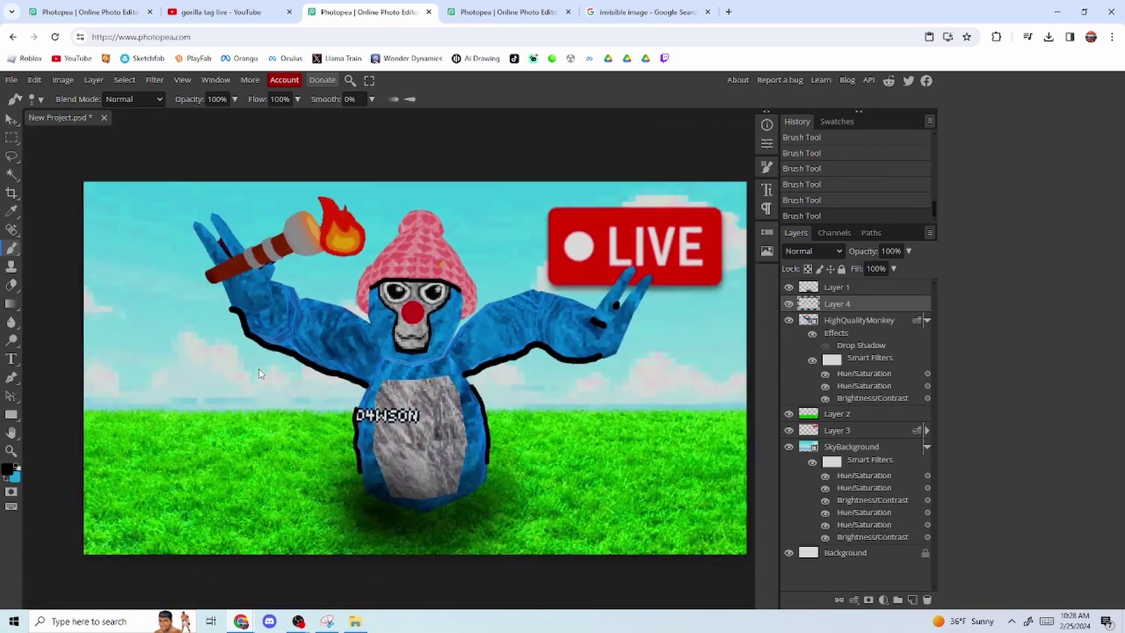
{"action": "left_click", "coordinate": [11, 118]}
Apply a Gaussian Blur of about 9.3 px to the outlines.
{"action": "left_click", "coordinate": [95, 80]}
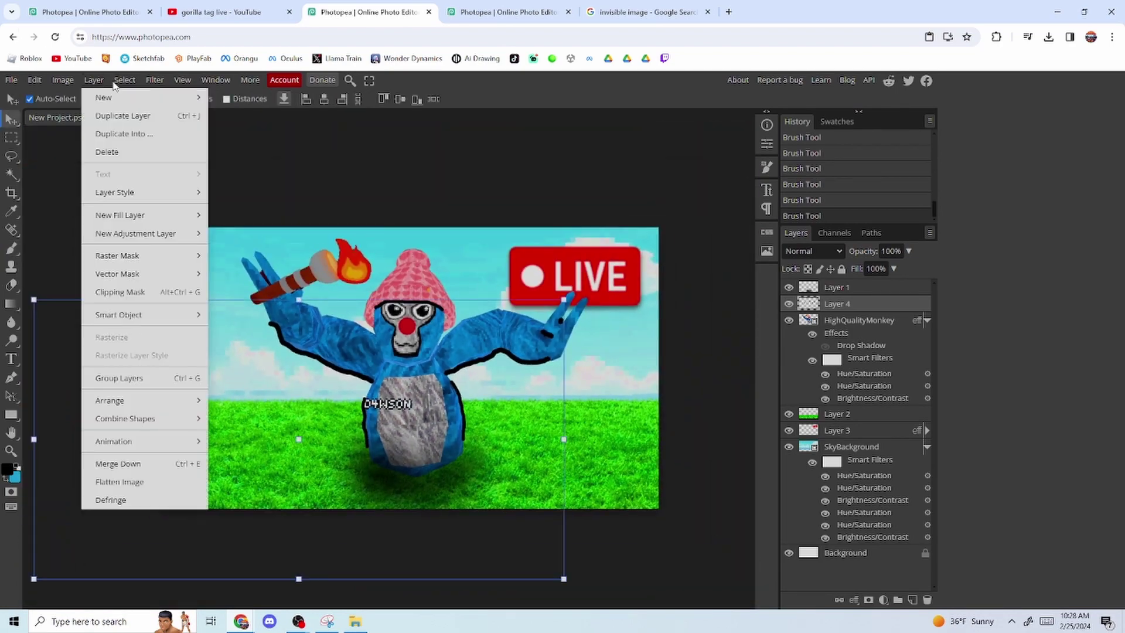
{"action": "mouse_move", "coordinate": [209, 236]}
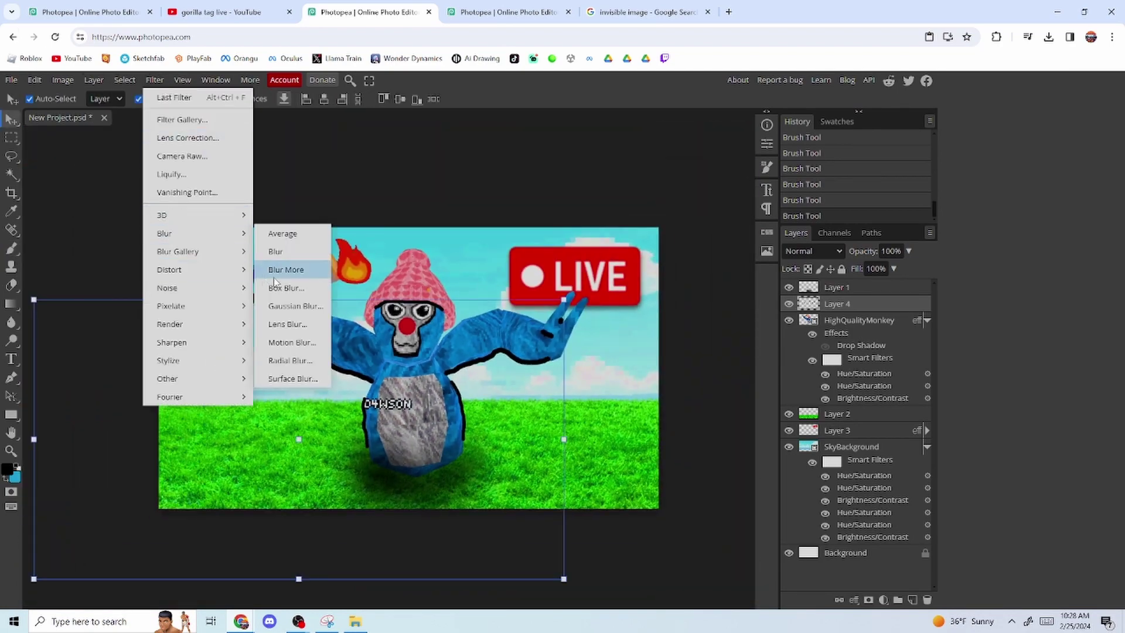
{"action": "left_click", "coordinate": [292, 304]}
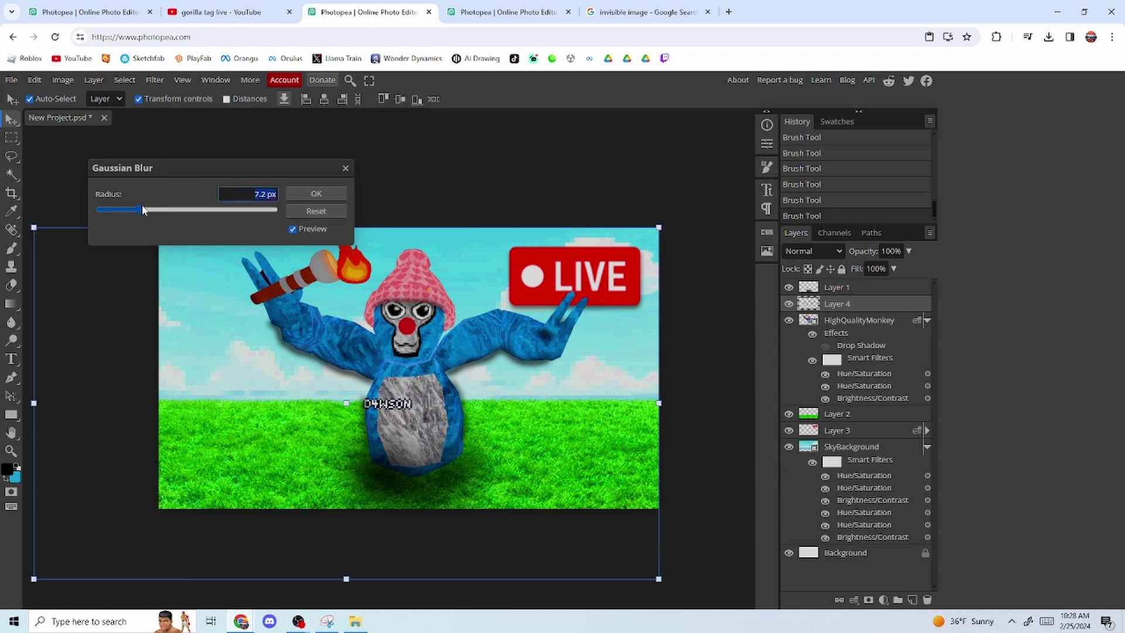
{"action": "left_click_drag", "start_coordinate": [143, 210], "coordinate": [144, 211]}
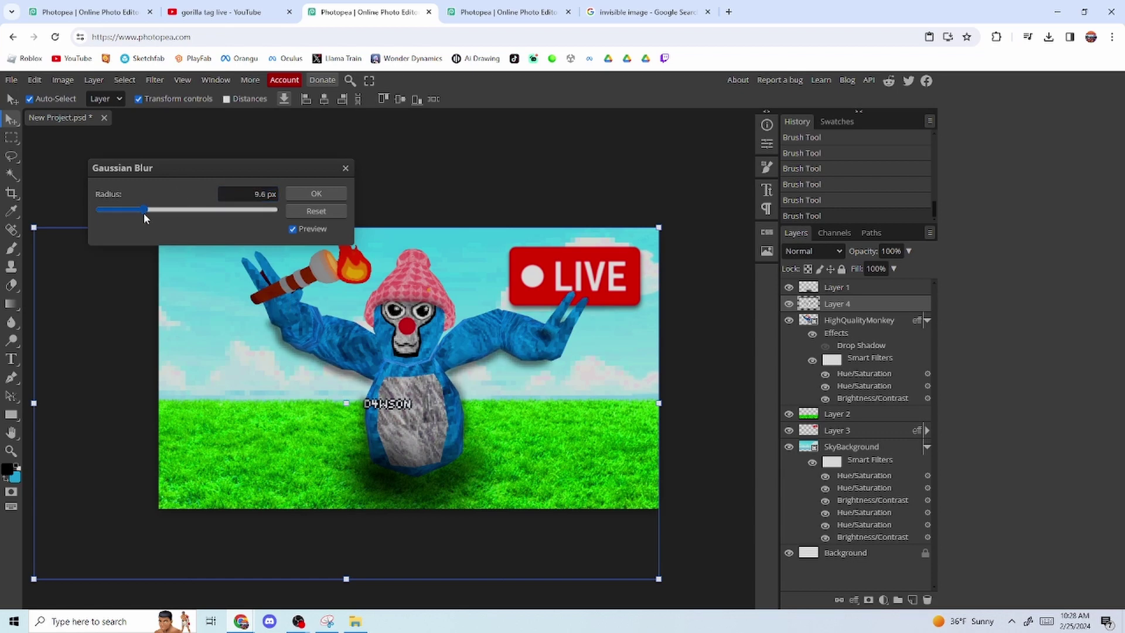
{"action": "left_click", "coordinate": [295, 194]}
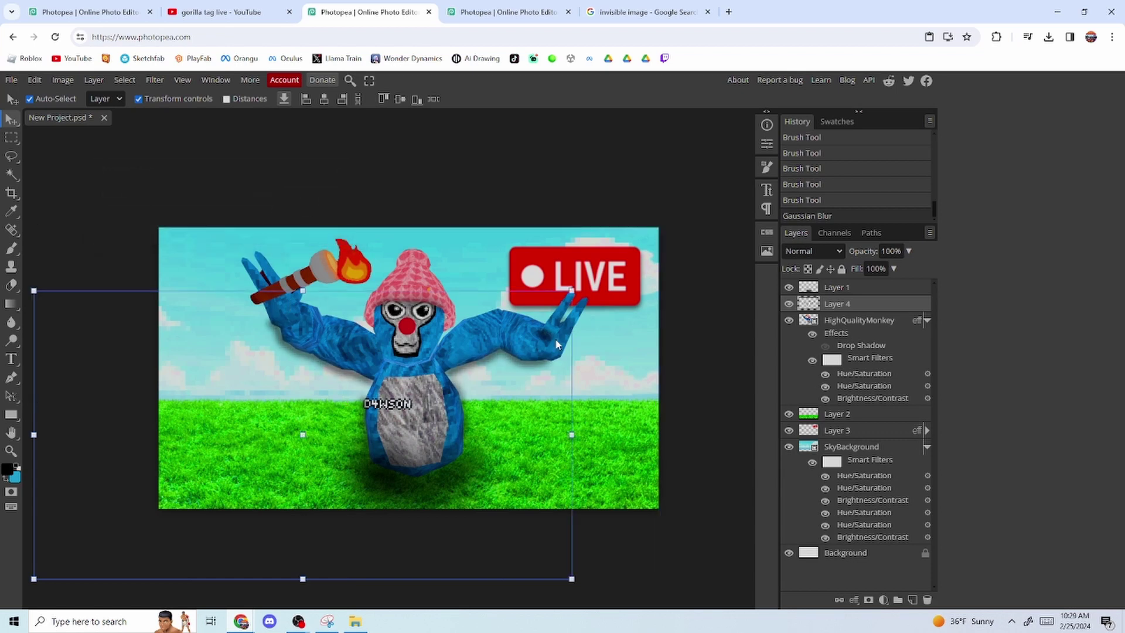
Fit the whole canvas in view and undo the brush strokes and blur.
{"action": "left_click", "coordinate": [801, 557]}
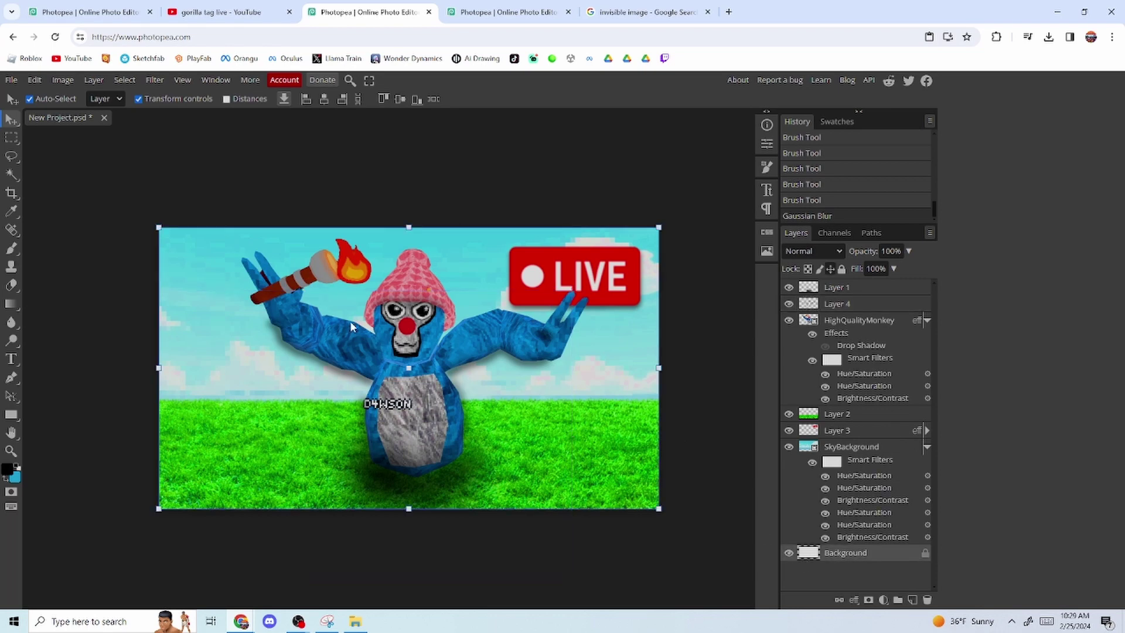
{"action": "key", "text": "ctrl+minus"}
{"action": "key", "text": "ctrl+minus"}
{"action": "key", "text": "ctrl+0"}
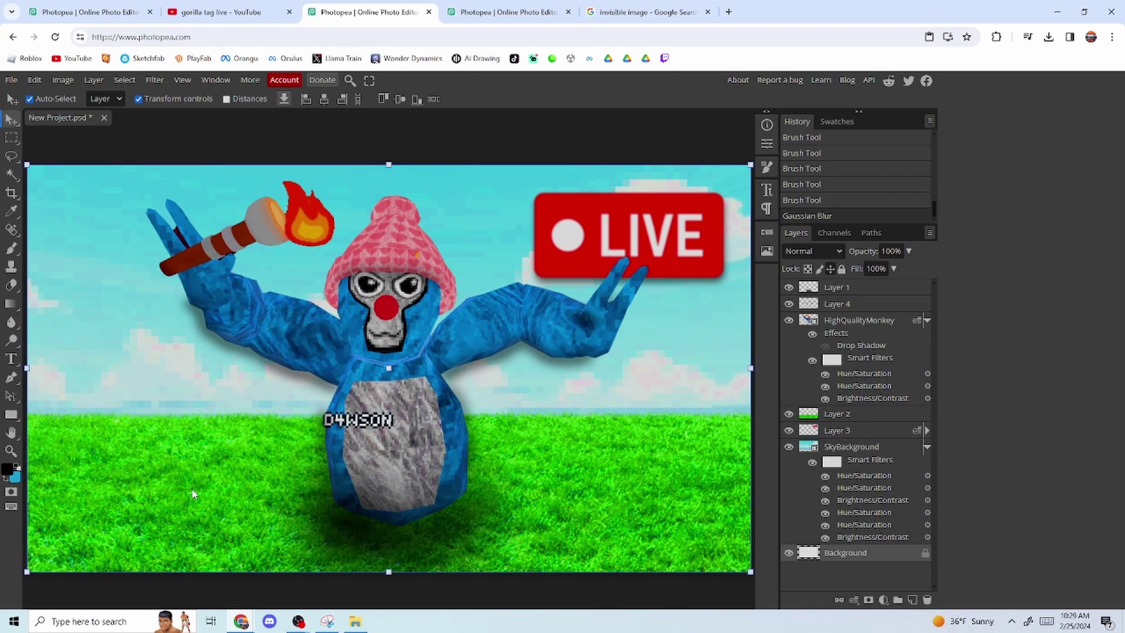
{"action": "key", "text": "ctrl+z"}
{"action": "key", "text": "ctrl+z"}
{"action": "key", "text": "ctrl+z"}
{"action": "key", "text": "ctrl+z"}
{"action": "key", "text": "ctrl+z"}
{"action": "key", "text": "ctrl+z"}
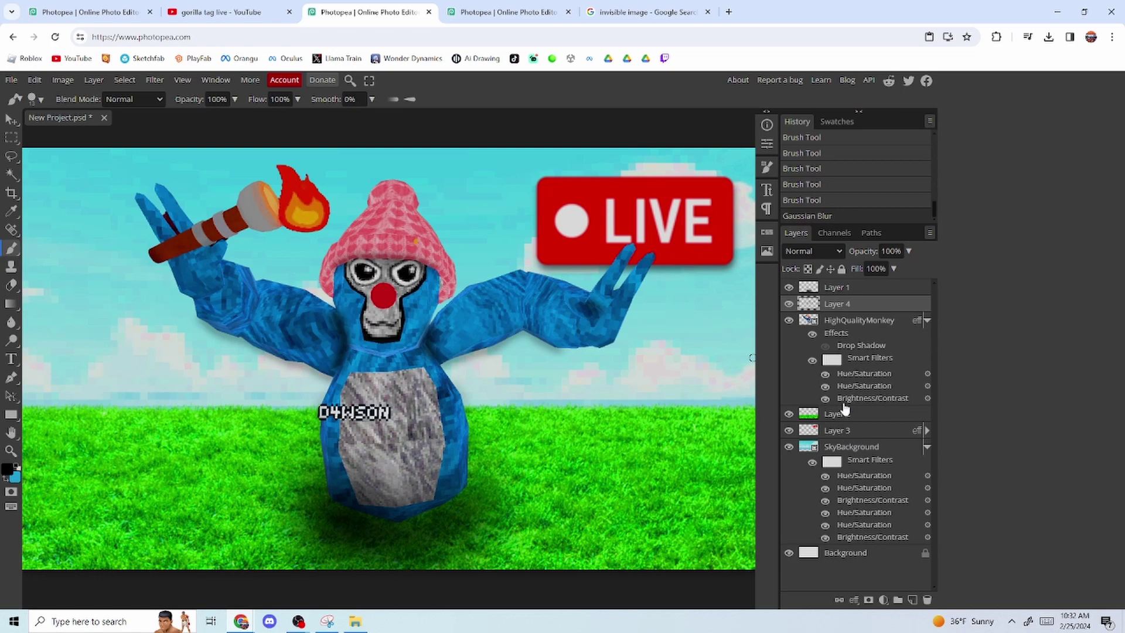
Confirm HighQualityMonkey's Blending Options, then reopen them and enable Bevel and Emboss.
{"action": "right_click", "coordinate": [847, 325]}
{"action": "left_click", "coordinate": [813, 293]}
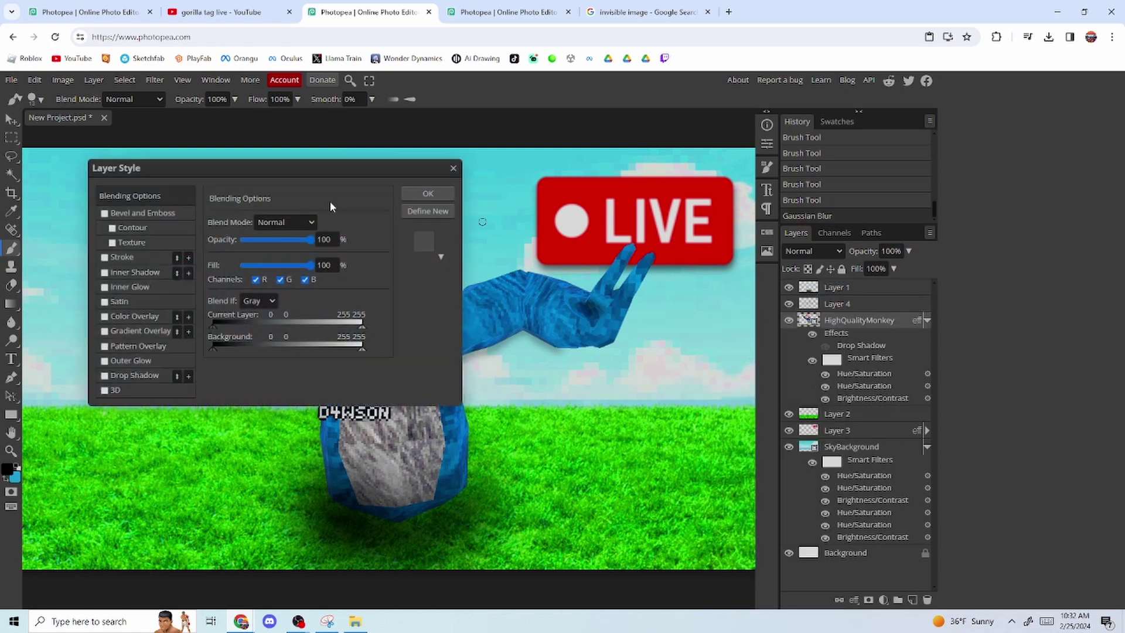
{"action": "left_click_drag", "start_coordinate": [211, 169], "coordinate": [676, 257]}
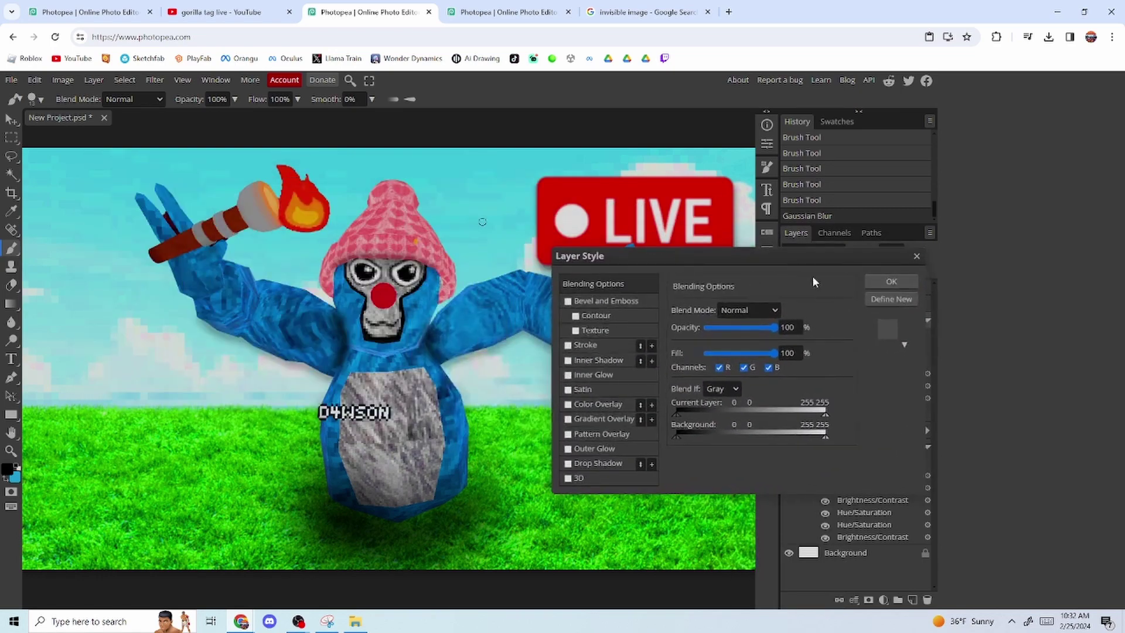
{"action": "left_click", "coordinate": [886, 280]}
{"action": "right_click", "coordinate": [818, 344]}
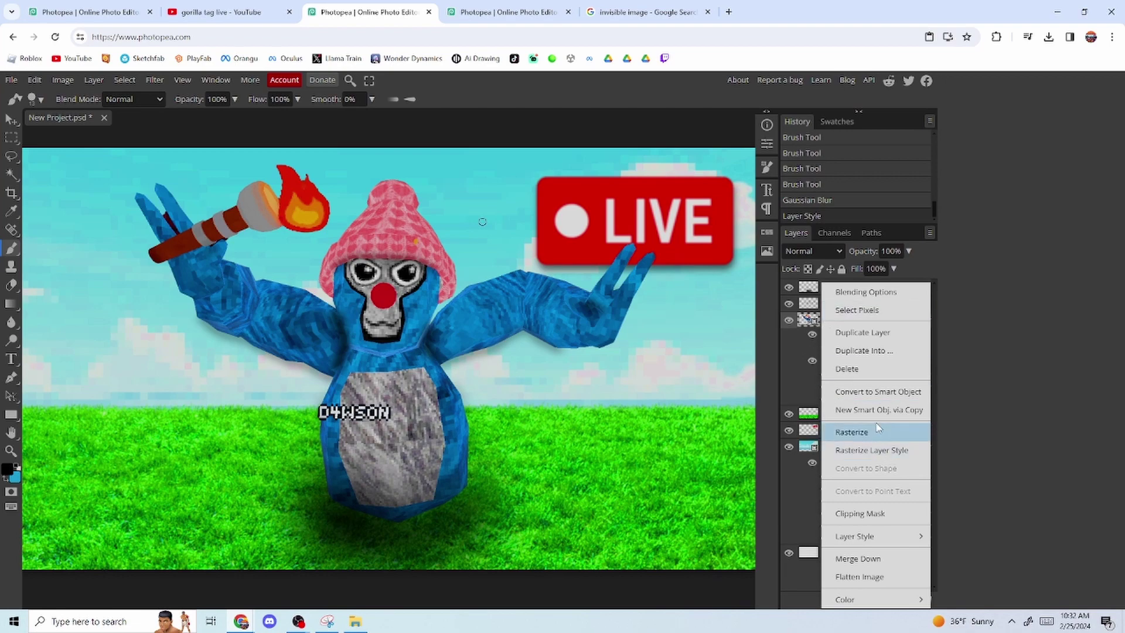
{"action": "left_click", "coordinate": [829, 292]}
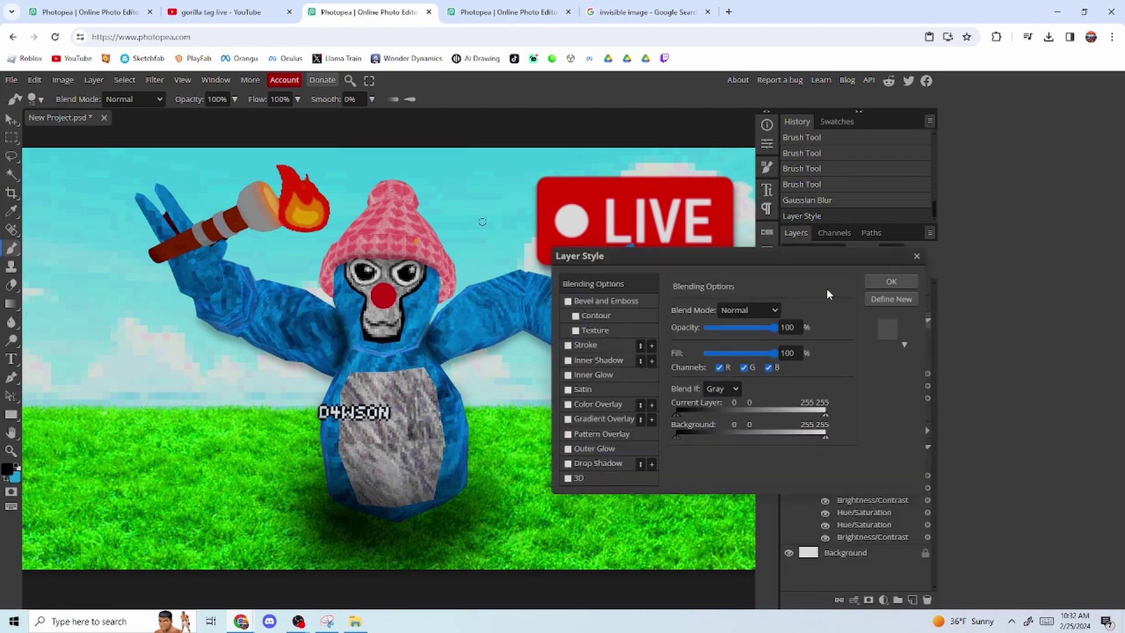
{"action": "left_click", "coordinate": [568, 301]}
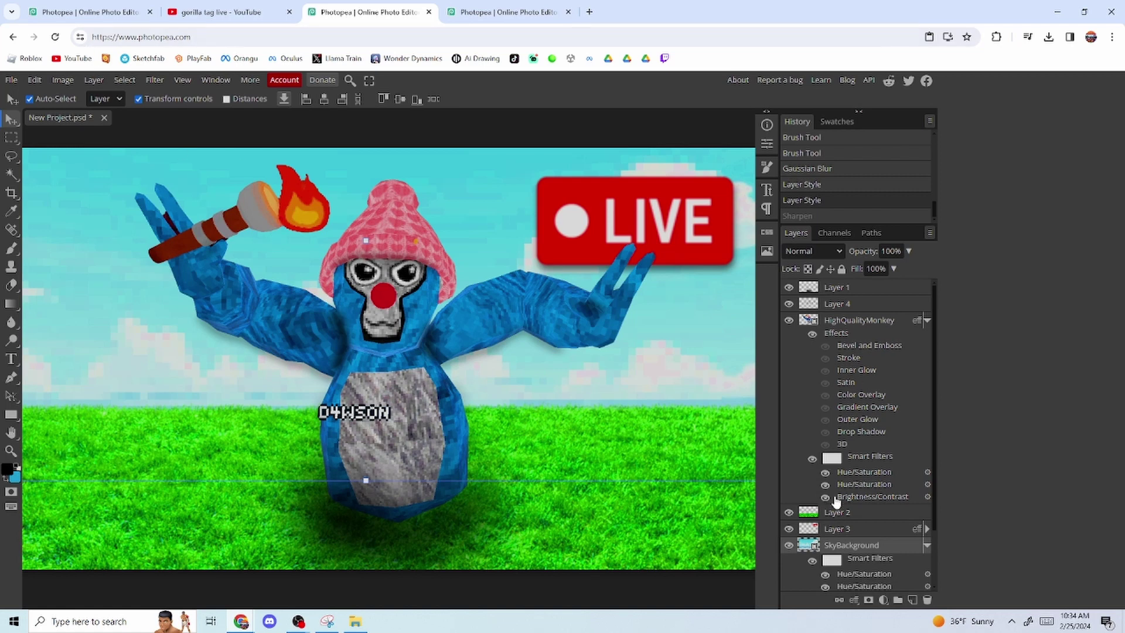
Apply Smart Sharpen to HighQualityMonkey at about 72% amount and 1 px radius.
{"action": "left_click", "coordinate": [842, 327]}
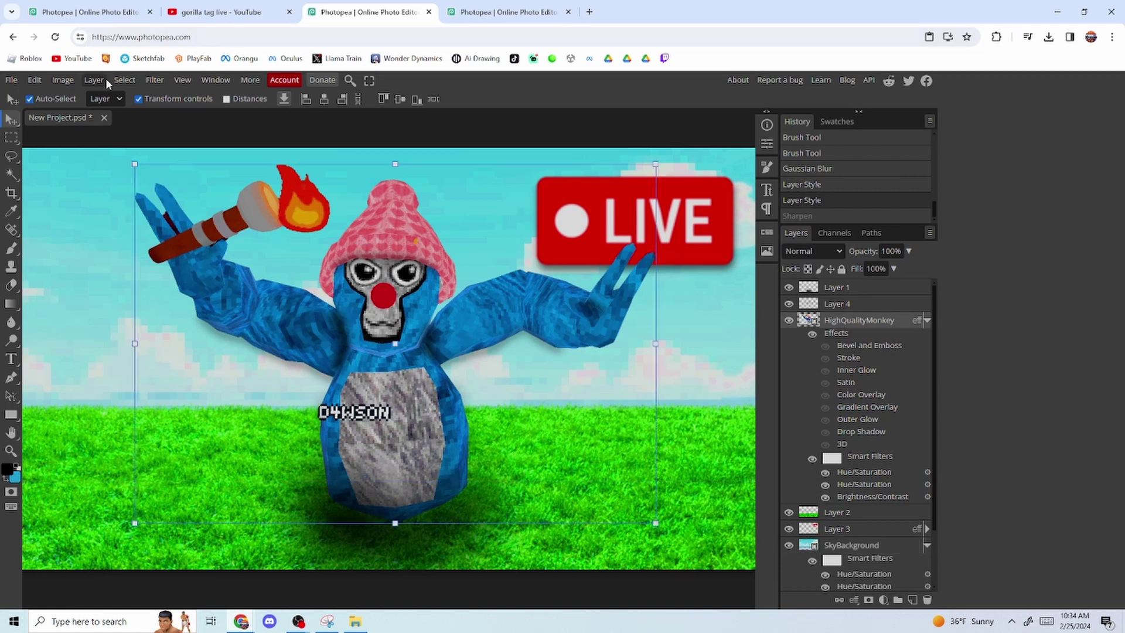
{"action": "left_click", "coordinate": [154, 79]}
{"action": "mouse_move", "coordinate": [226, 344]}
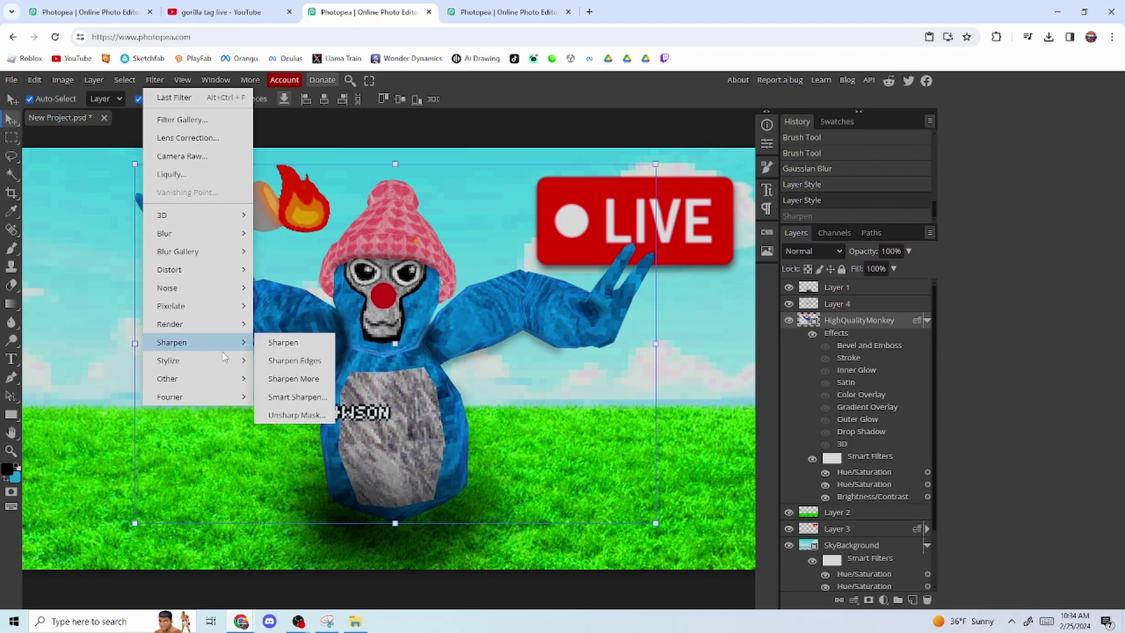
{"action": "left_click", "coordinate": [283, 342]}
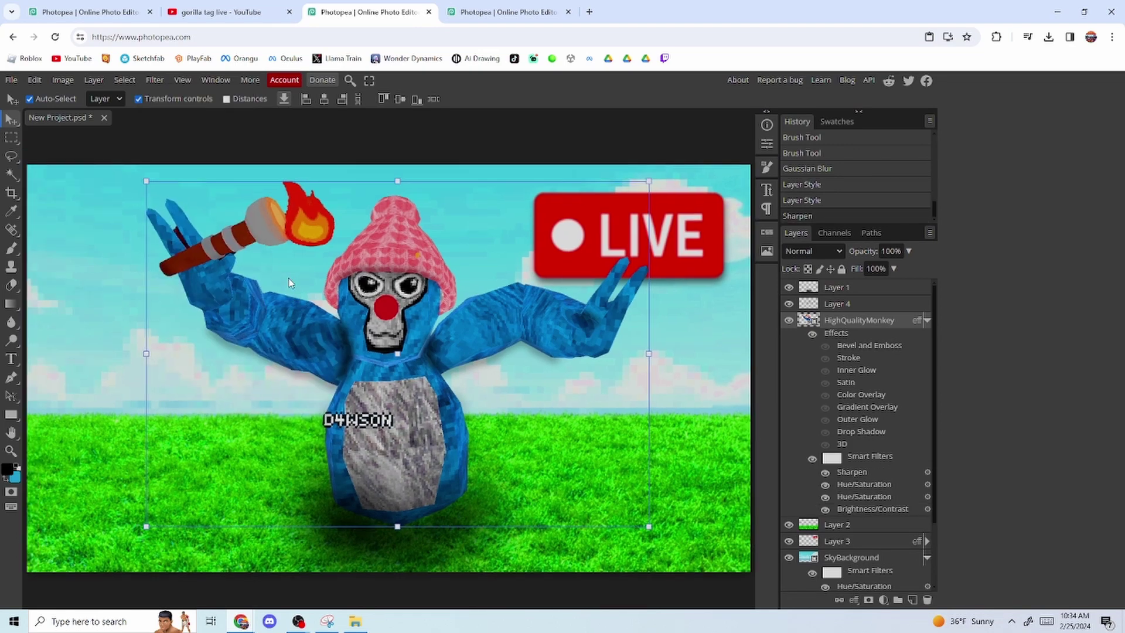
{"action": "key", "text": "ctrl+minus"}
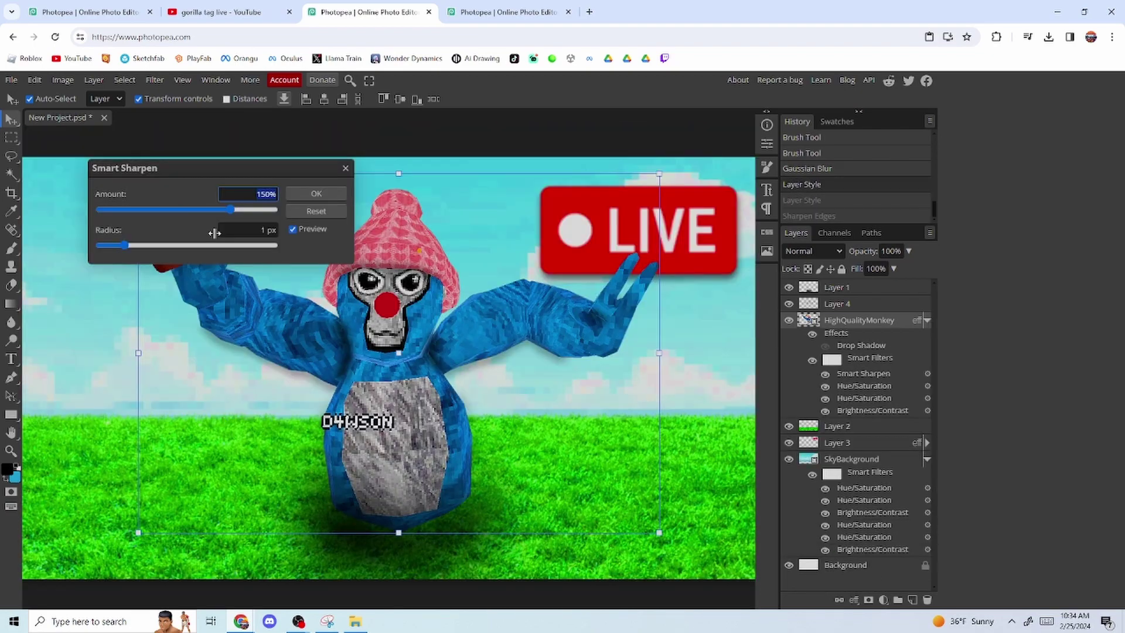
{"action": "left_click_drag", "start_coordinate": [232, 209], "coordinate": [58, 205]}
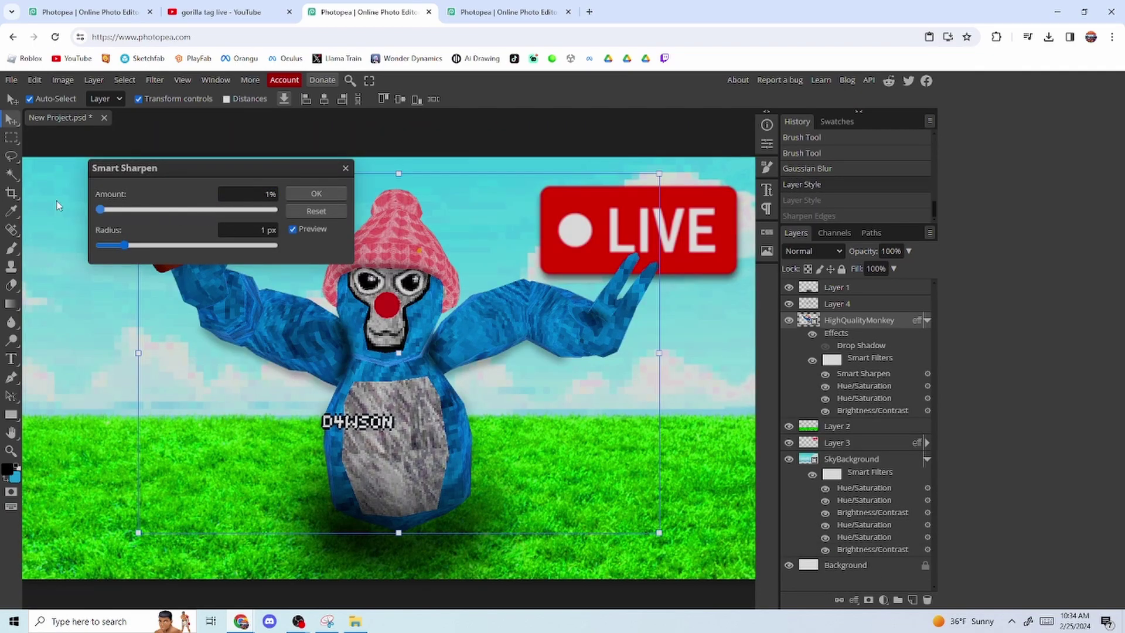
{"action": "left_click_drag", "start_coordinate": [355, 230], "coordinate": [57, 282]}
{"action": "left_click_drag", "start_coordinate": [451, 232], "coordinate": [170, 244]}
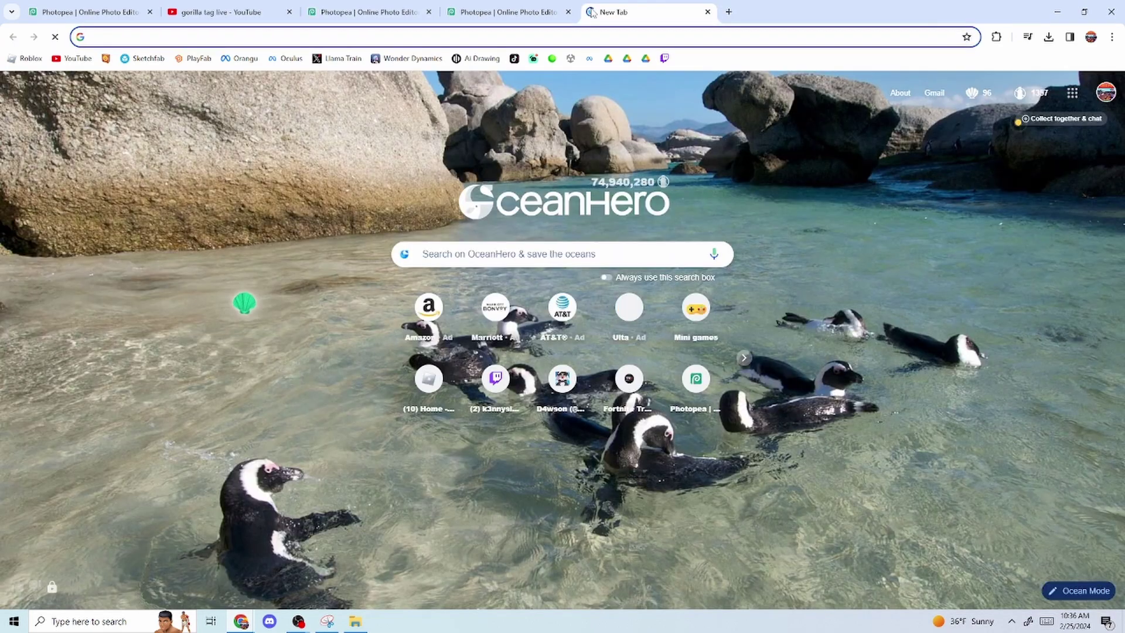
Search Google Images for 'pyramid transparent' and copy a pyramid picture.
{"action": "type", "text": "pyramid transparent"}
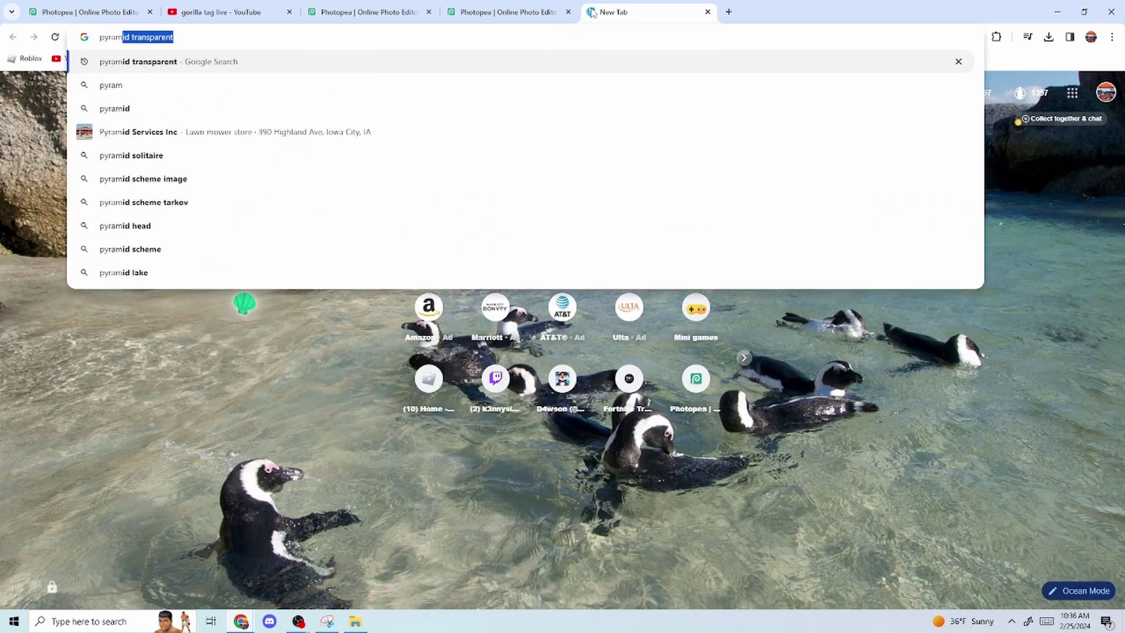
{"action": "key", "text": "Return"}
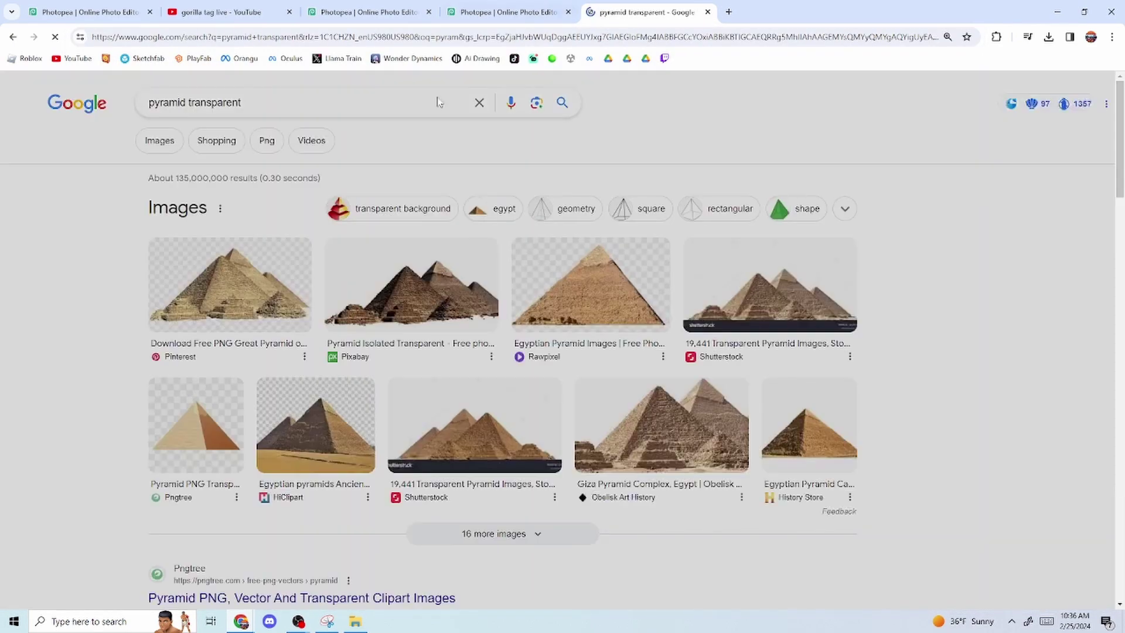
{"action": "left_click", "coordinate": [159, 141]}
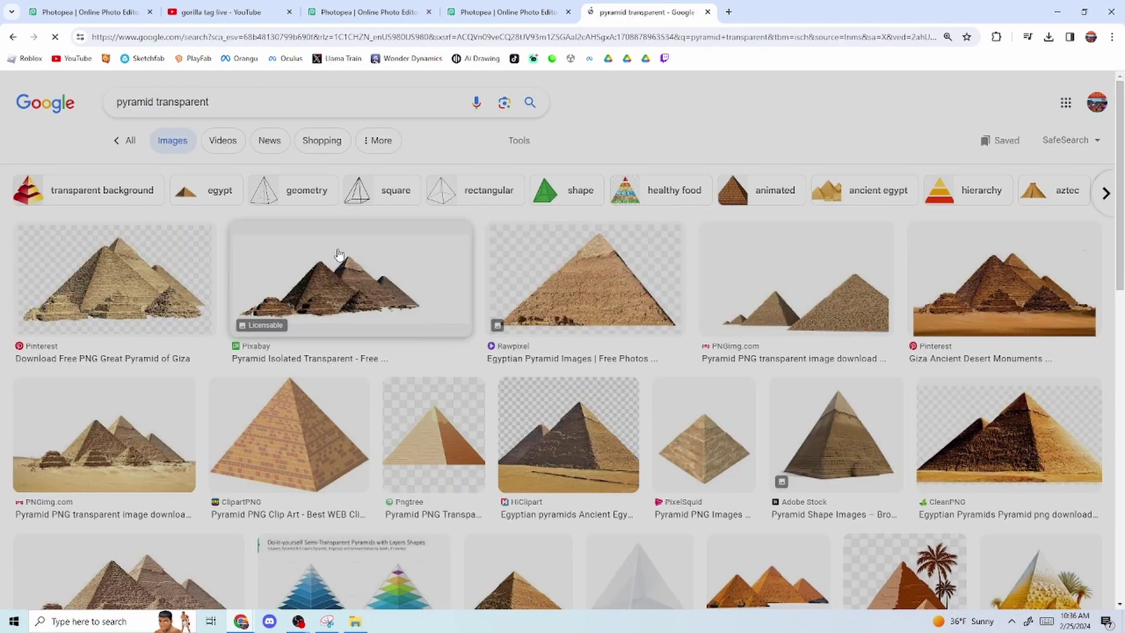
{"action": "scroll", "coordinate": [478, 355], "scroll_direction": "down", "scroll_amount": 3}
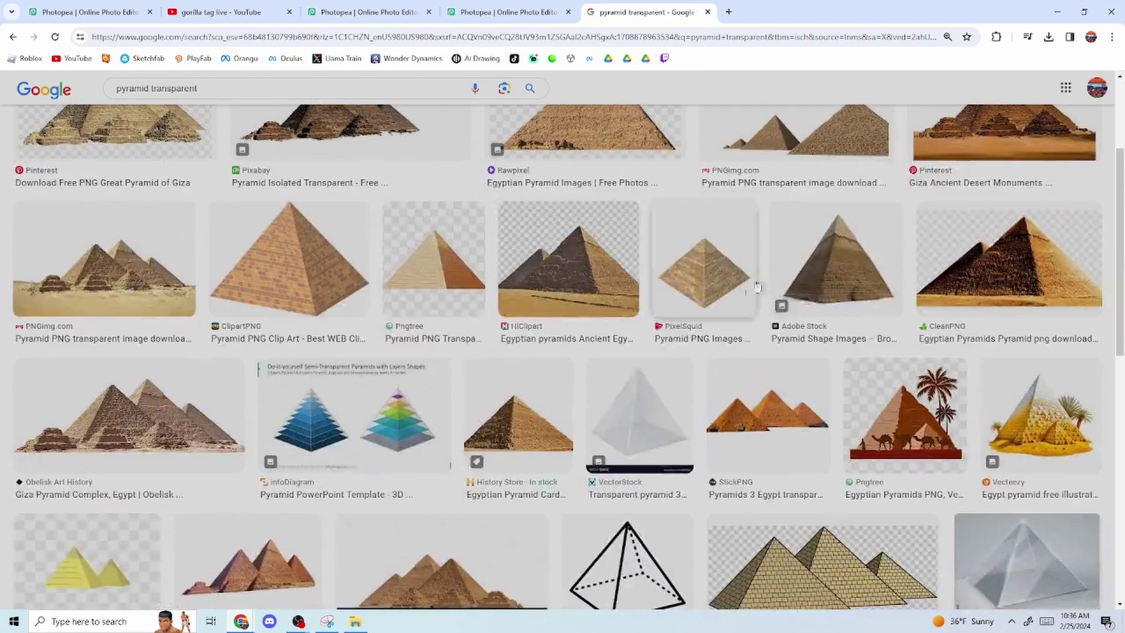
{"action": "left_click", "coordinate": [838, 266]}
{"action": "right_click", "coordinate": [883, 290]}
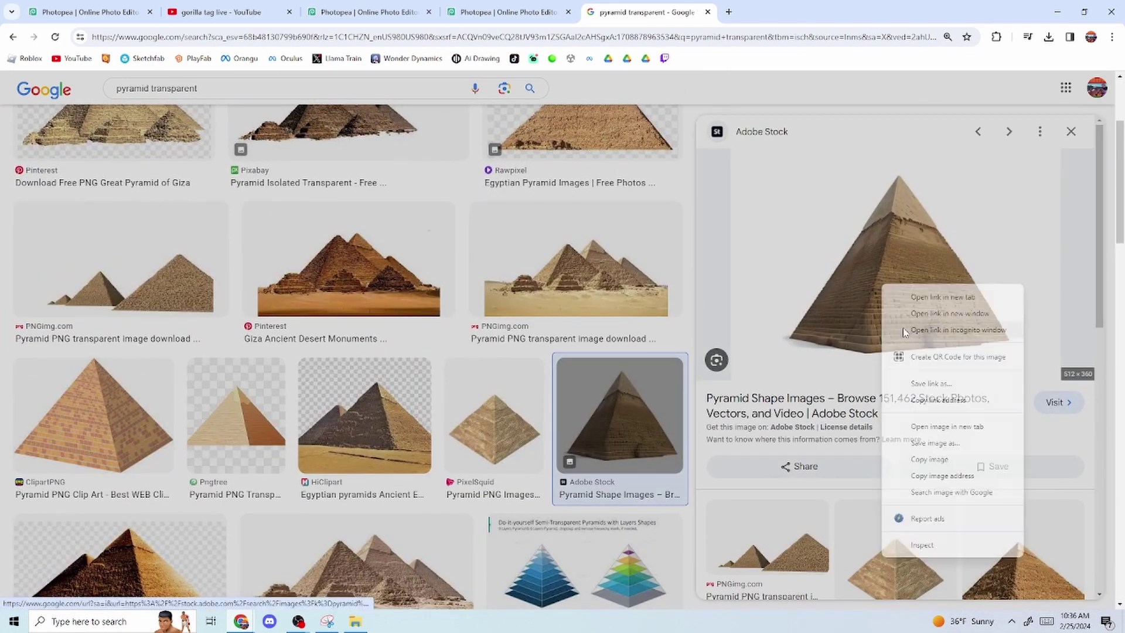
{"action": "left_click", "coordinate": [937, 462]}
Paste the pyramid into the Photopea thumbnail, then undo the paste.
{"action": "left_click", "coordinate": [337, 8]}
{"action": "key", "text": "ctrl+v"}
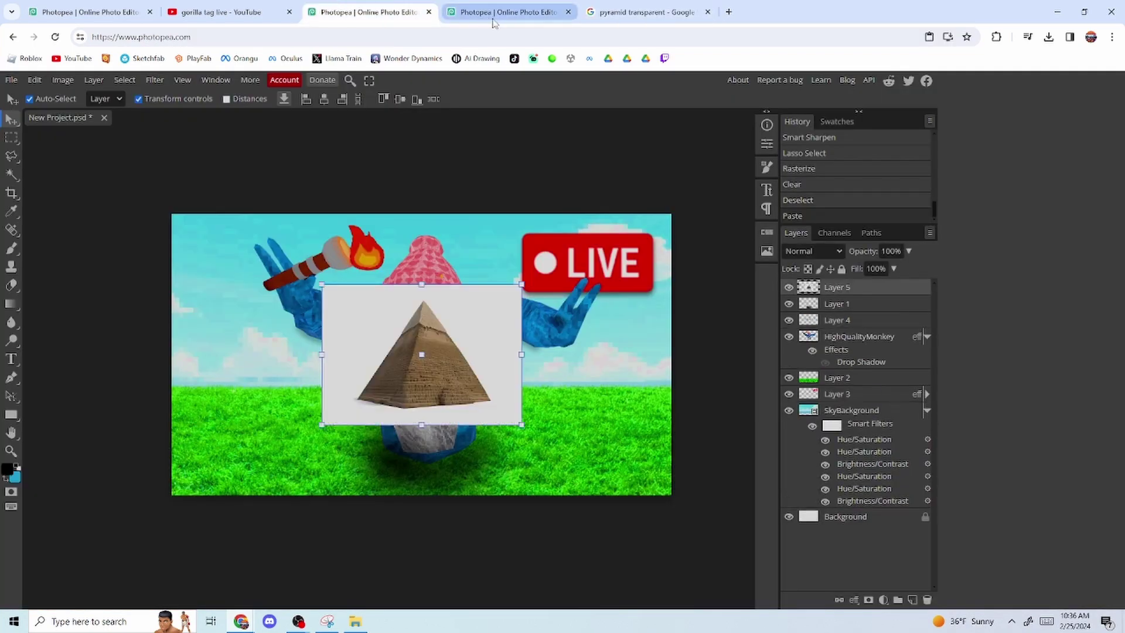
{"action": "key", "text": "ctrl+z"}
{"action": "left_click", "coordinate": [641, 11]}
Remove the pyramid's background on remove.bg and copy the cutout.
{"action": "left_click", "coordinate": [620, 37]}
{"action": "type", "text": "re"}
{"action": "key", "text": "Return"}
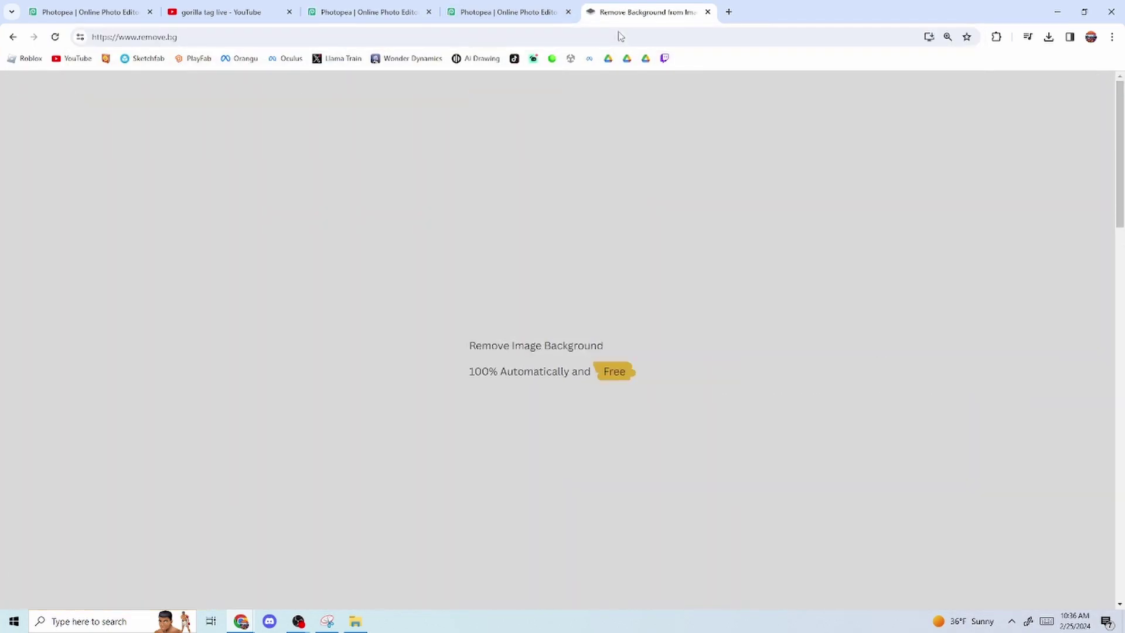
{"action": "key", "text": "ctrl+v"}
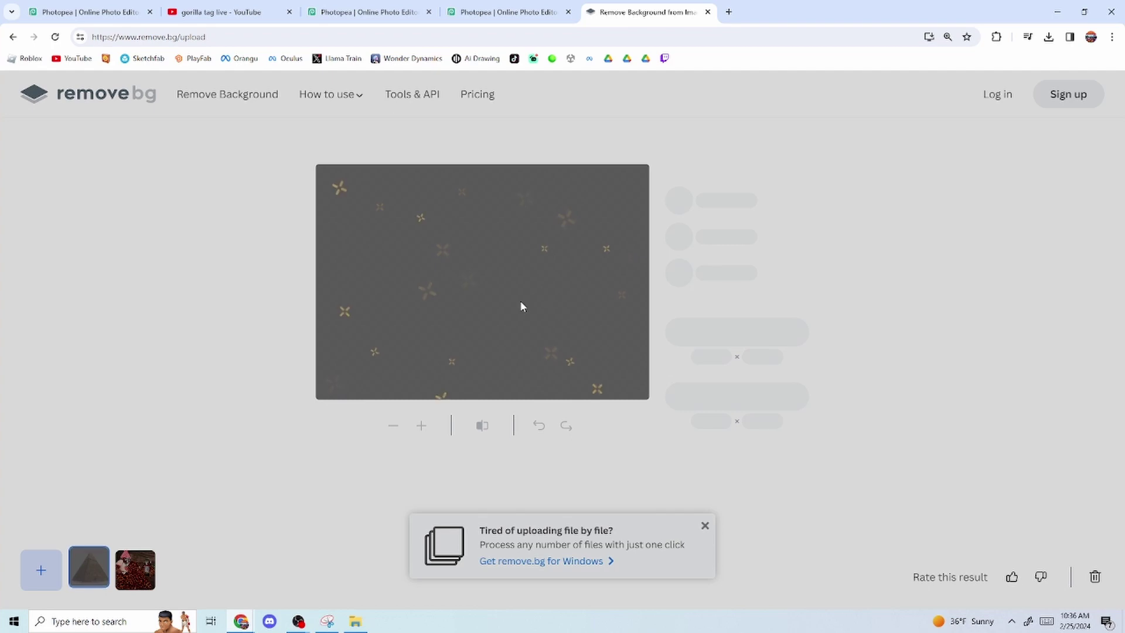
{"action": "right_click", "coordinate": [482, 303]}
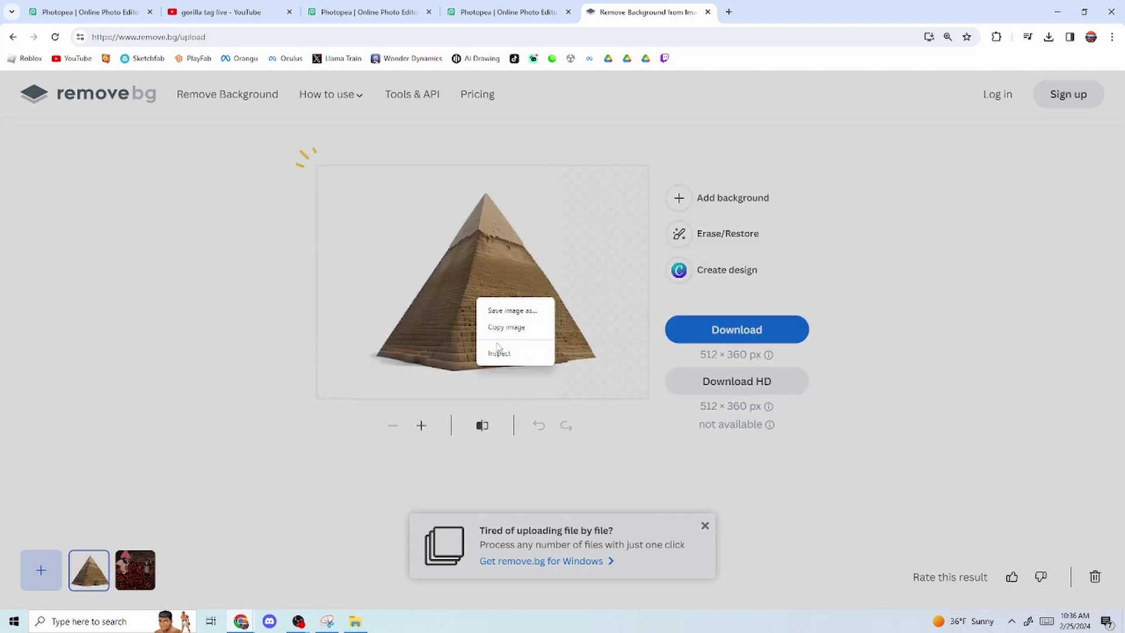
{"action": "left_click", "coordinate": [502, 329]}
Paste the cutout pyramid at the thumbnail's left and enlarge it to about 114%.
{"action": "left_click", "coordinate": [369, 12]}
{"action": "key", "text": "ctrl+v"}
{"action": "left_click_drag", "start_coordinate": [414, 365], "coordinate": [262, 377]}
{"action": "left_click_drag", "start_coordinate": [269, 289], "coordinate": [283, 330]}
{"action": "left_click_drag", "start_coordinate": [828, 318], "coordinate": [865, 513]}
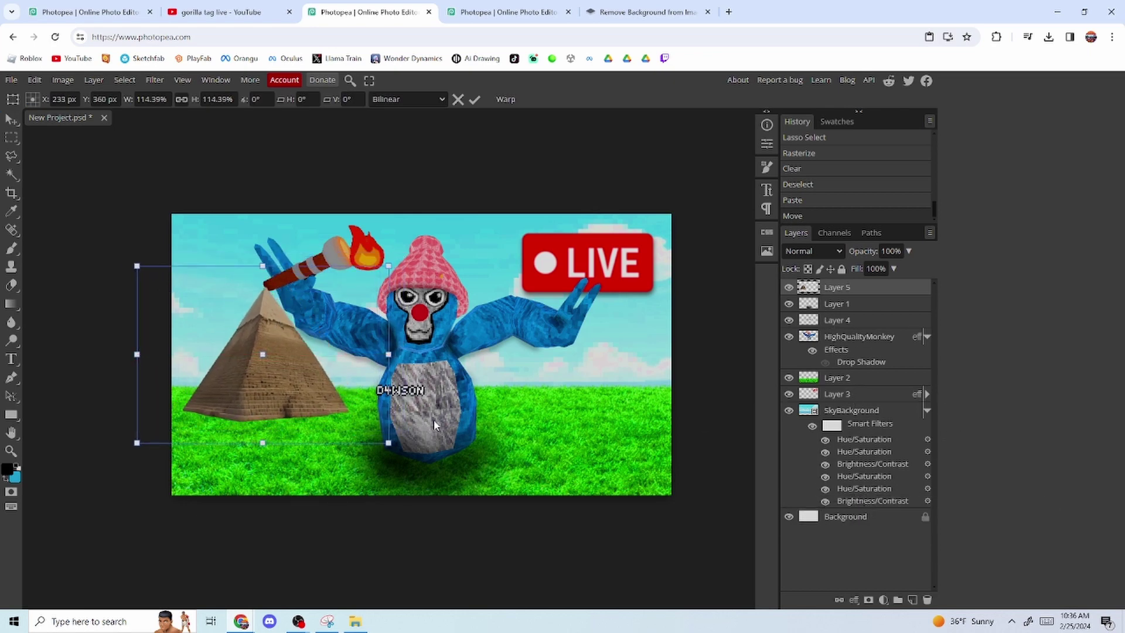
Place the pyramid behind the monkey and brighten it via Brightness/Contrast.
{"action": "key", "text": "Return"}
{"action": "left_click_drag", "start_coordinate": [837, 287], "coordinate": [873, 360]}
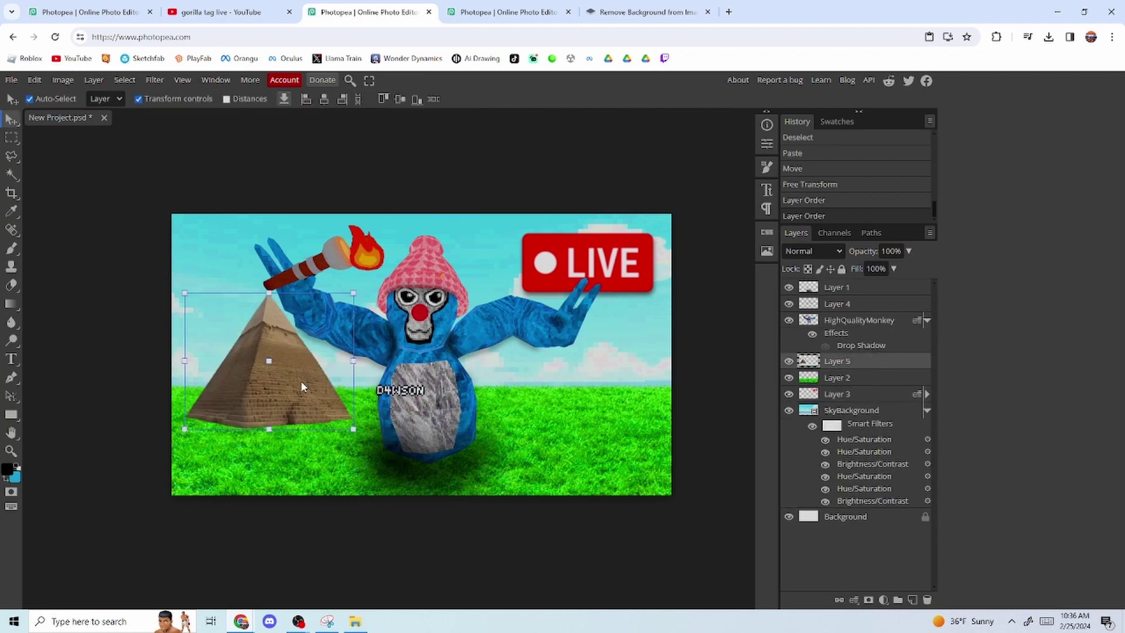
{"action": "mouse_move", "coordinate": [300, 386]}
{"action": "left_mouse_down"}
{"action": "mouse_move", "coordinate": [322, 375]}
{"action": "mouse_move", "coordinate": [279, 391]}
{"action": "mouse_move", "coordinate": [292, 393]}
{"action": "left_mouse_up"}
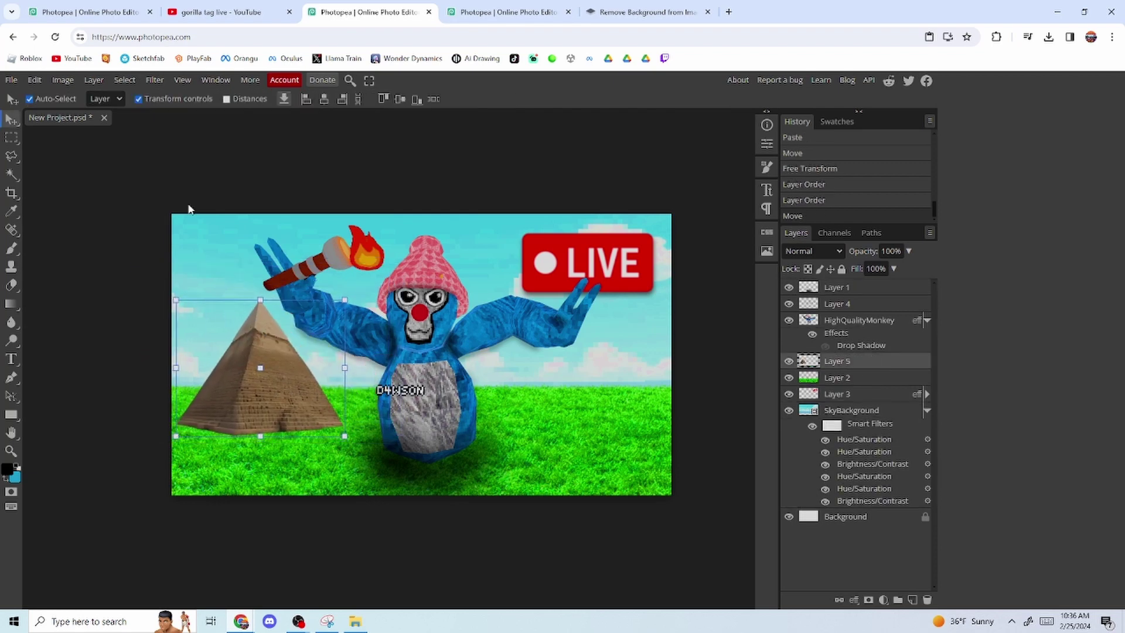
{"action": "left_click", "coordinate": [63, 79]}
{"action": "mouse_move", "coordinate": [106, 120]}
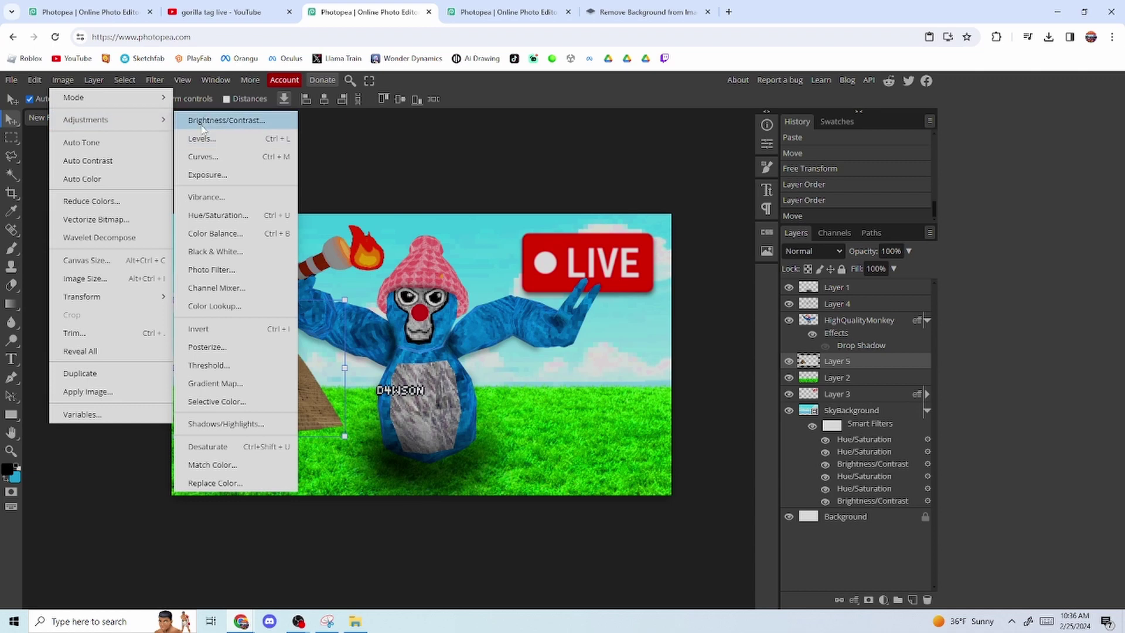
{"action": "left_click", "coordinate": [211, 120]}
{"action": "left_click_drag", "start_coordinate": [186, 209], "coordinate": [221, 211]}
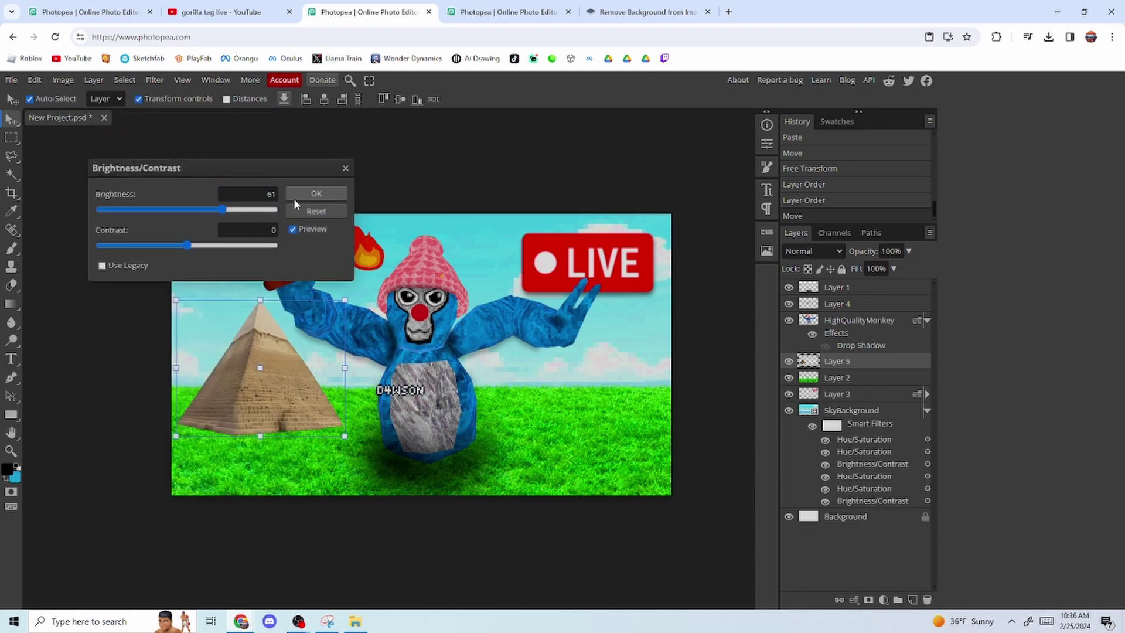
{"action": "left_click", "coordinate": [317, 194]}
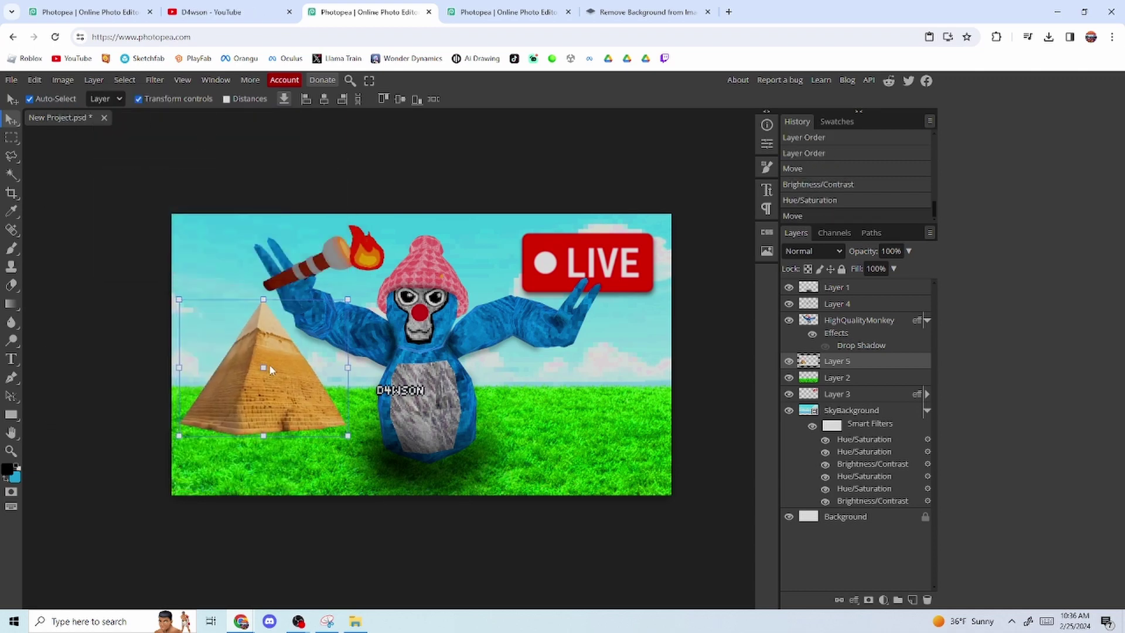
{"action": "left_click_drag", "start_coordinate": [271, 369], "coordinate": [273, 374]}
Give the pyramid layer a Drop Shadow layer style.
{"action": "right_click", "coordinate": [831, 364]}
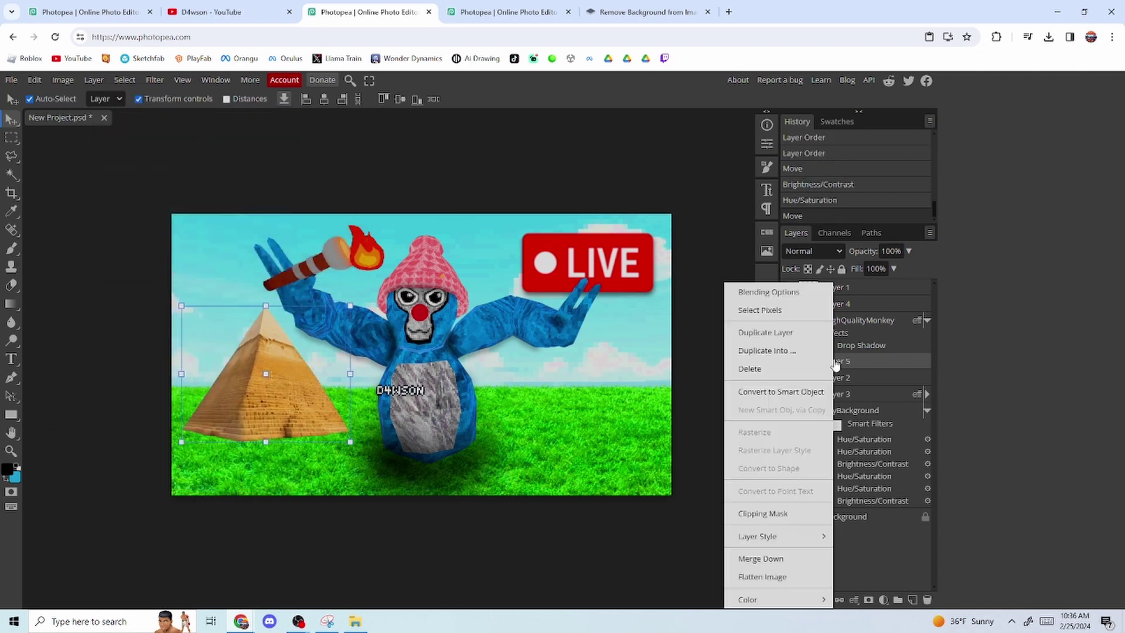
{"action": "left_click", "coordinate": [761, 289]}
{"action": "left_click", "coordinate": [569, 464]}
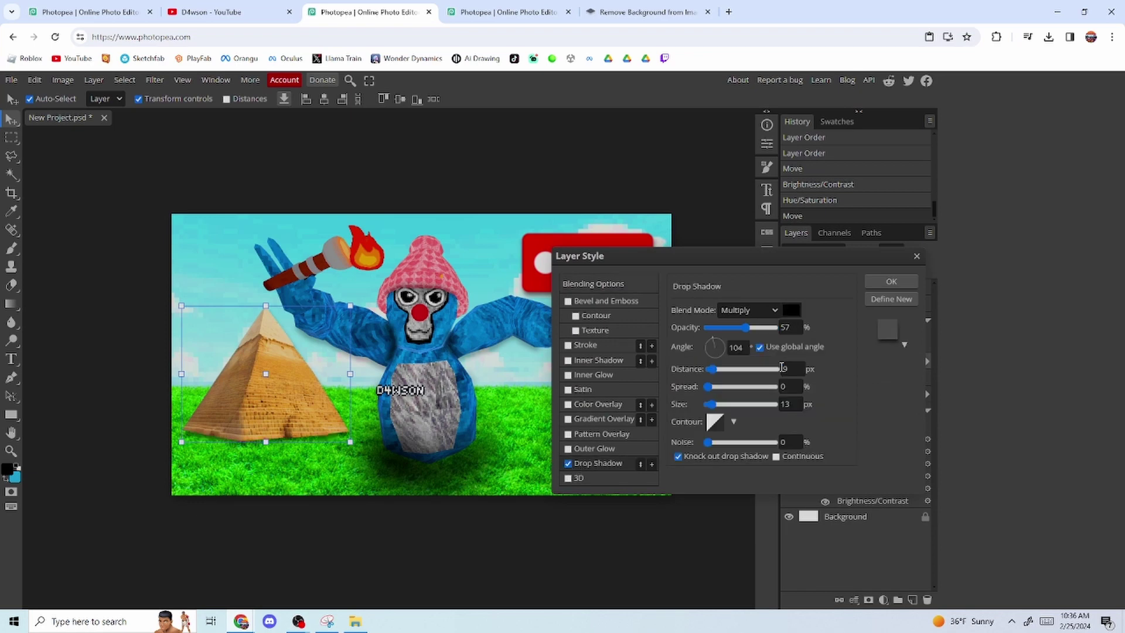
{"action": "left_click", "coordinate": [891, 281]}
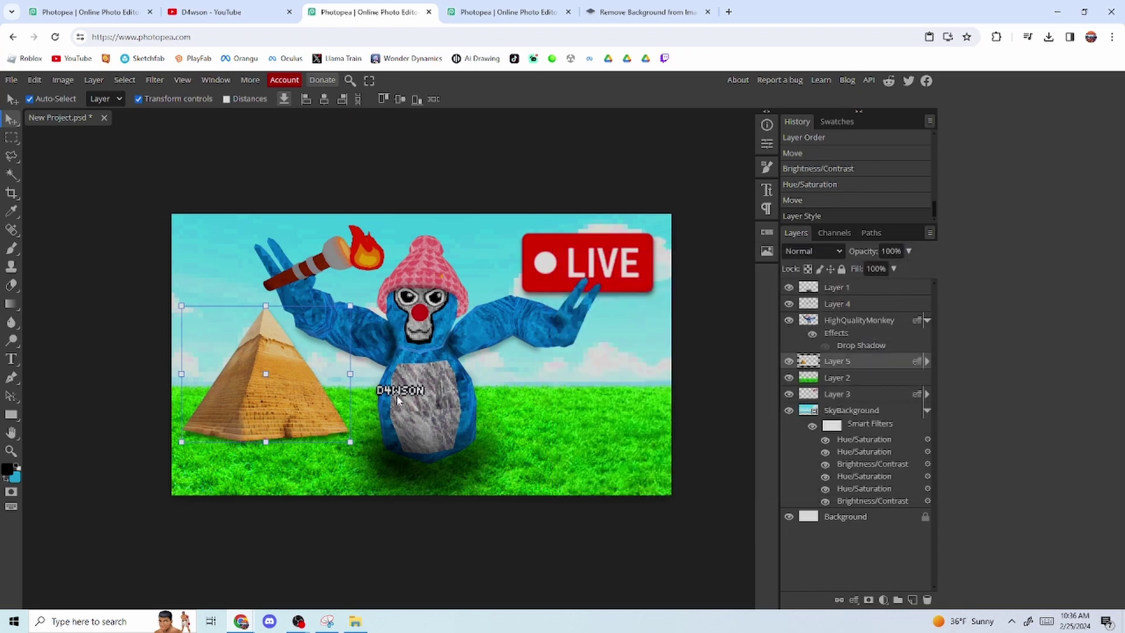
{"action": "left_click", "coordinate": [889, 522]}
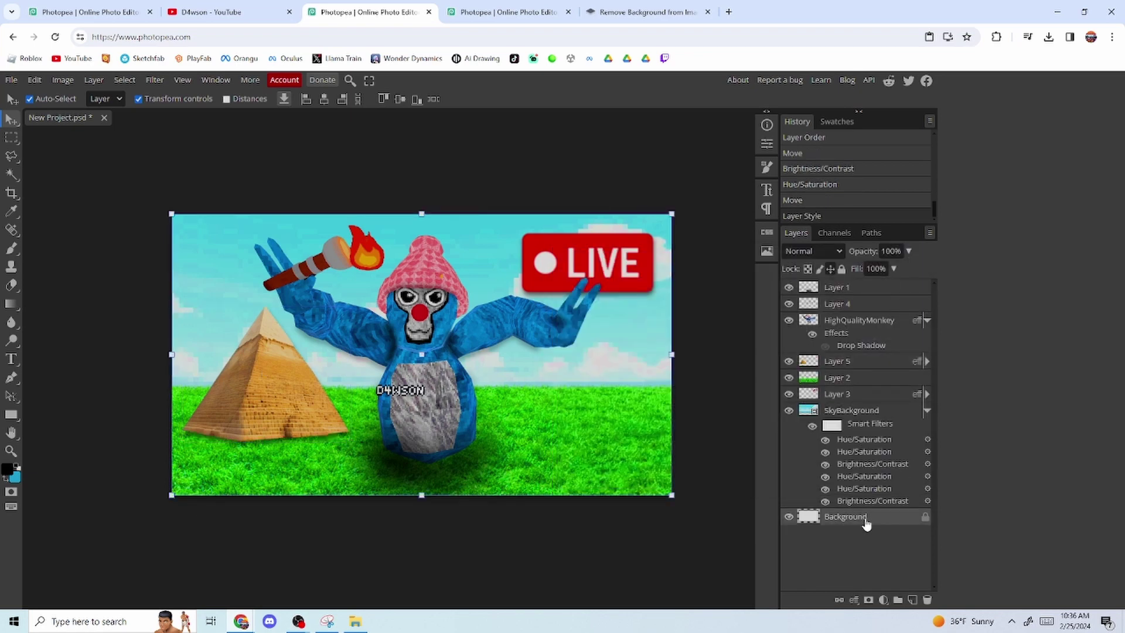